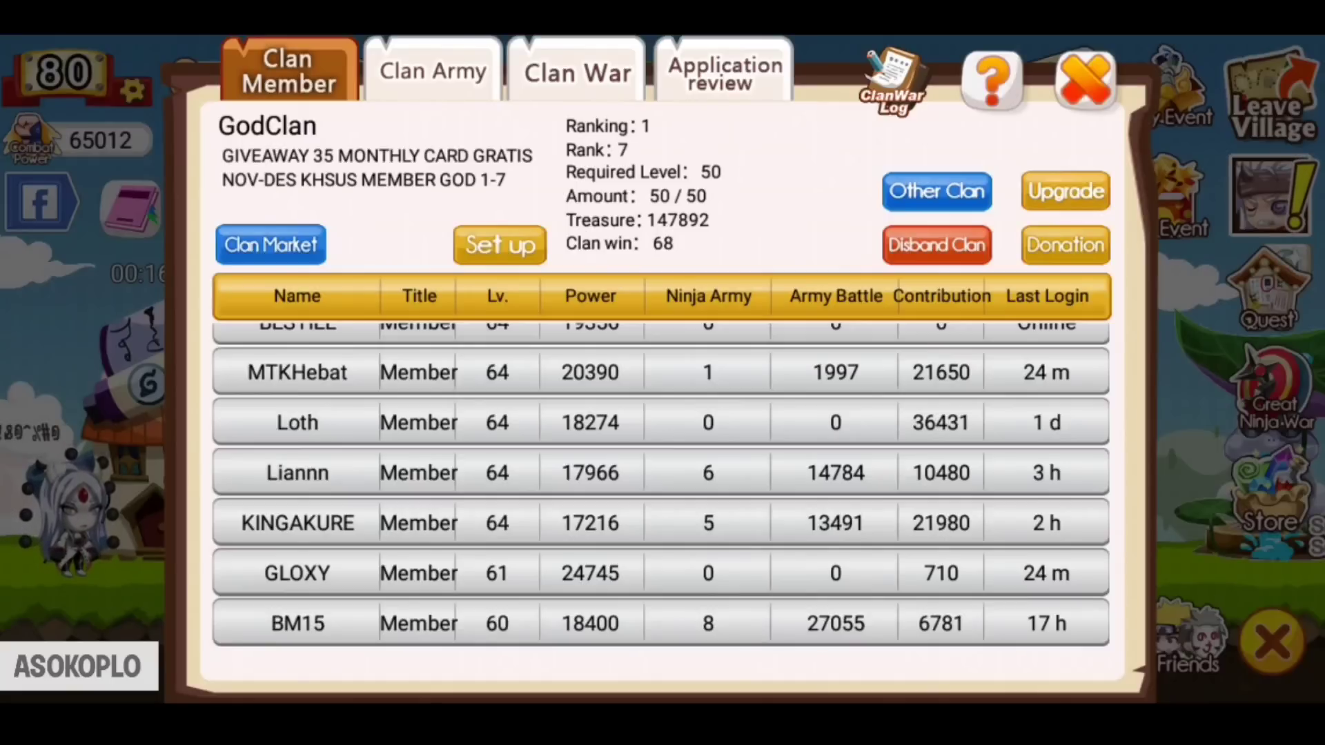
# View the last-listed level 60 clan member's team, examine each ninja's details, and close the remaining member card
pyautogui.scroll(-1, 660, 483)
pyautogui.click(297, 623)
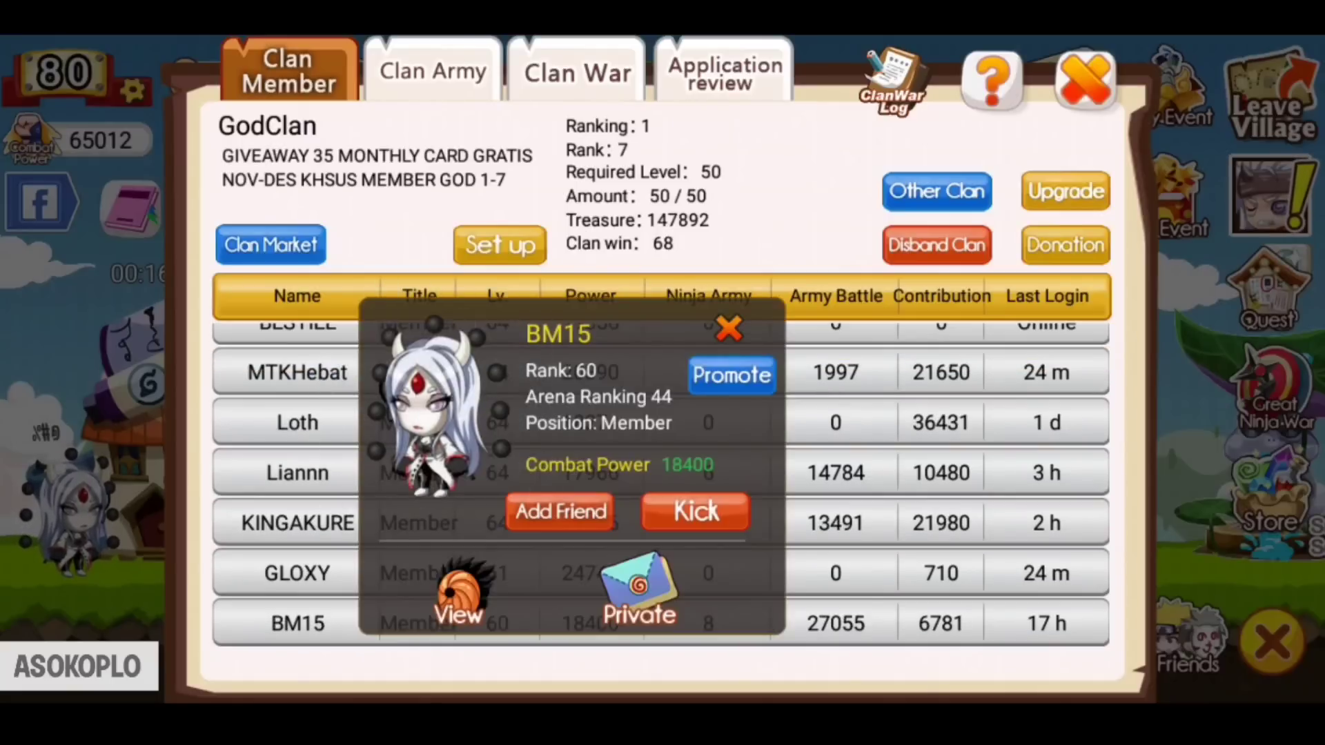
pyautogui.click(458, 613)
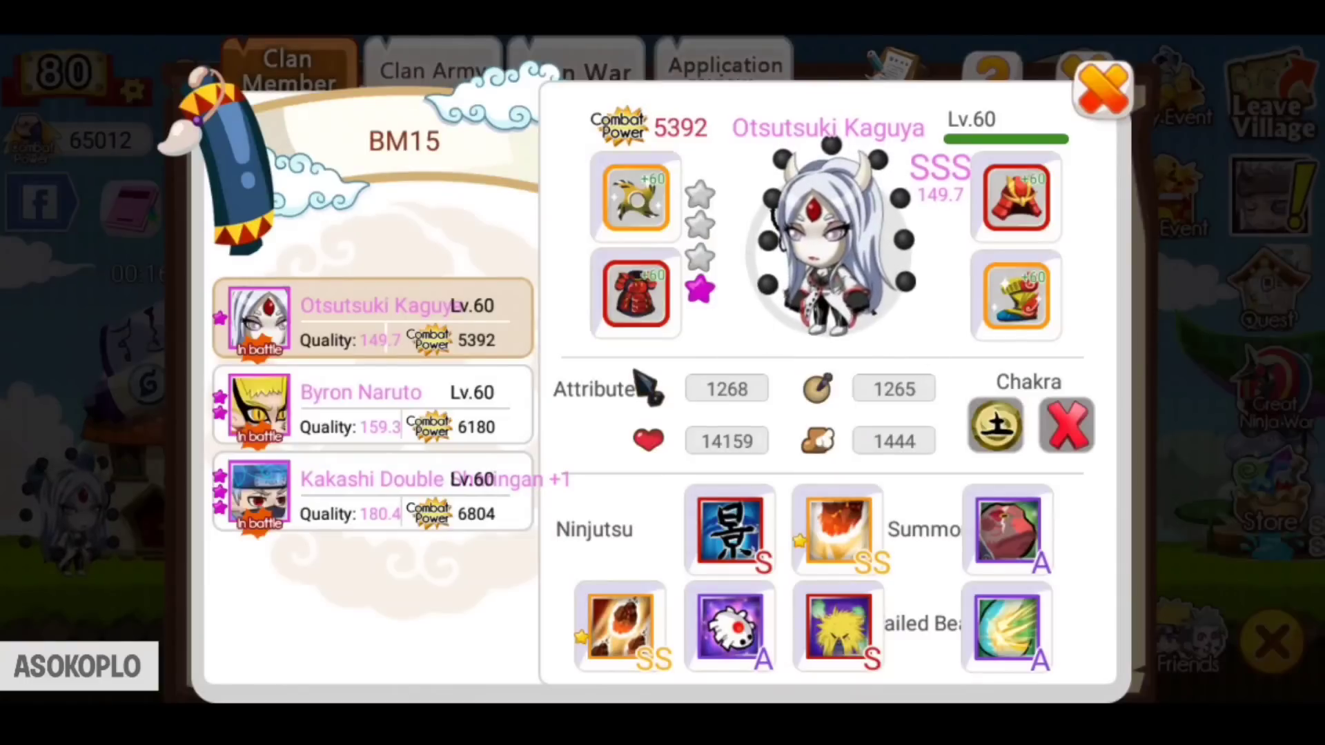
pyautogui.click(373, 404)
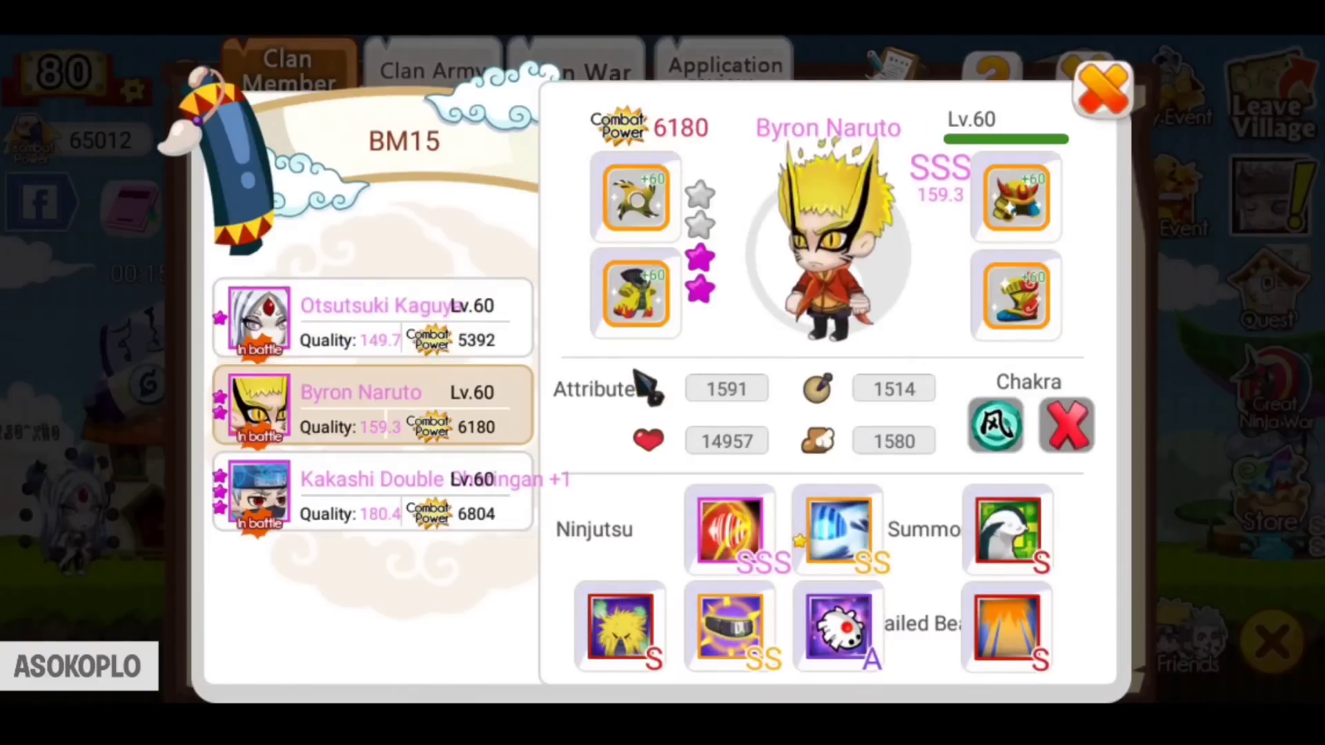
pyautogui.click(372, 490)
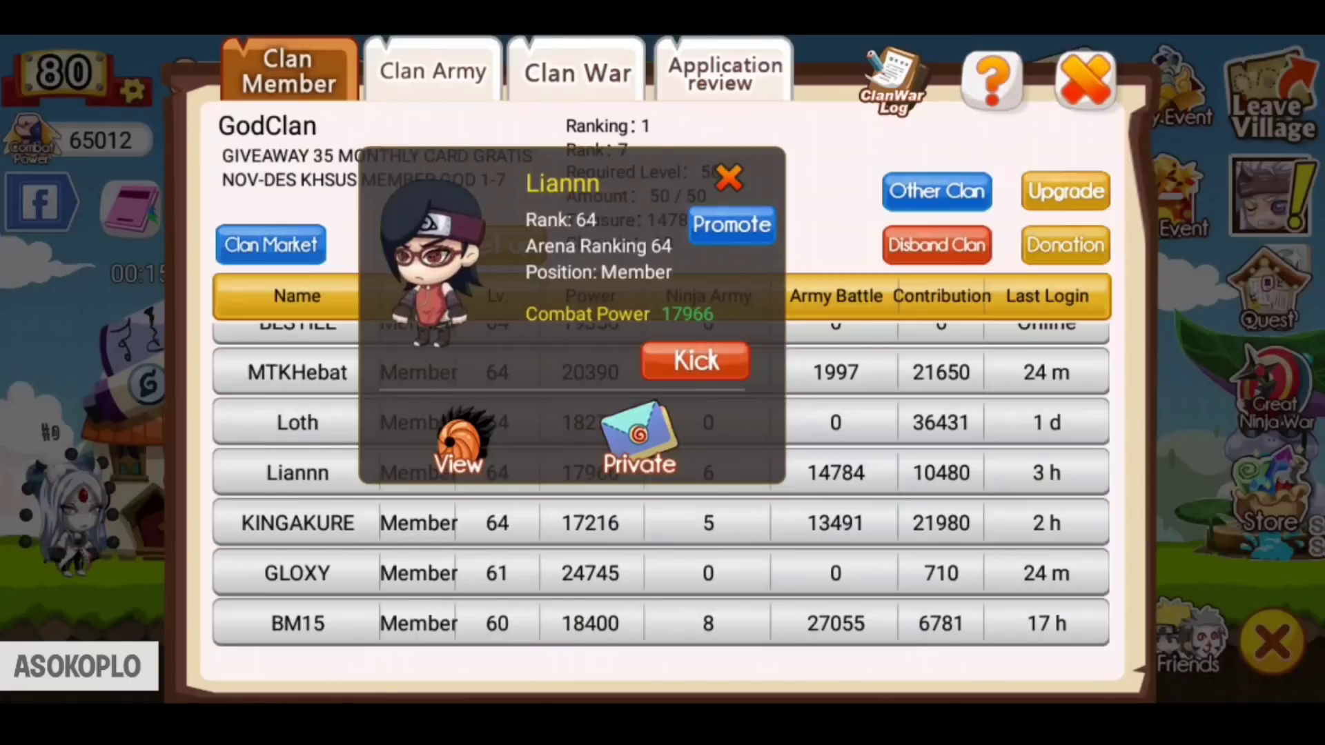
pyautogui.click(729, 178)
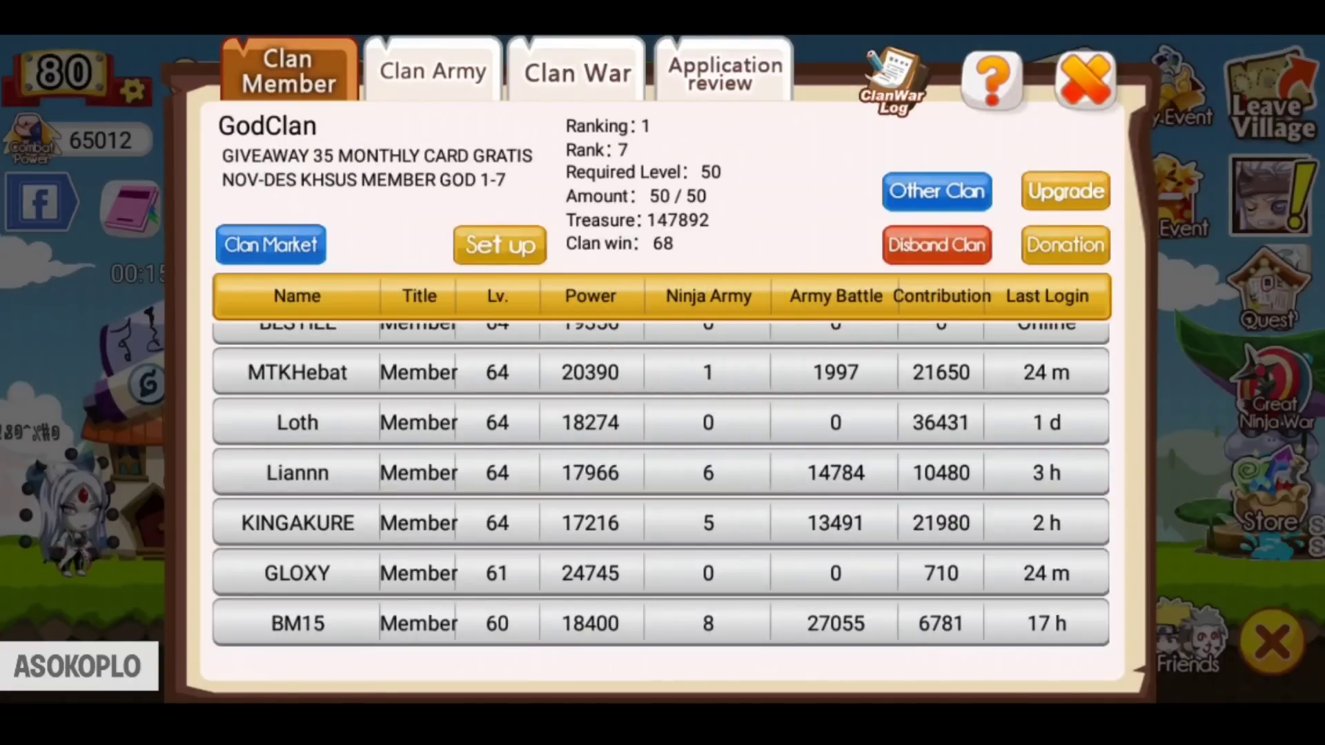
# Examine the GodClan member list from its end up to the leader, and open the list of other clans
pyautogui.scroll(15, 660, 485)
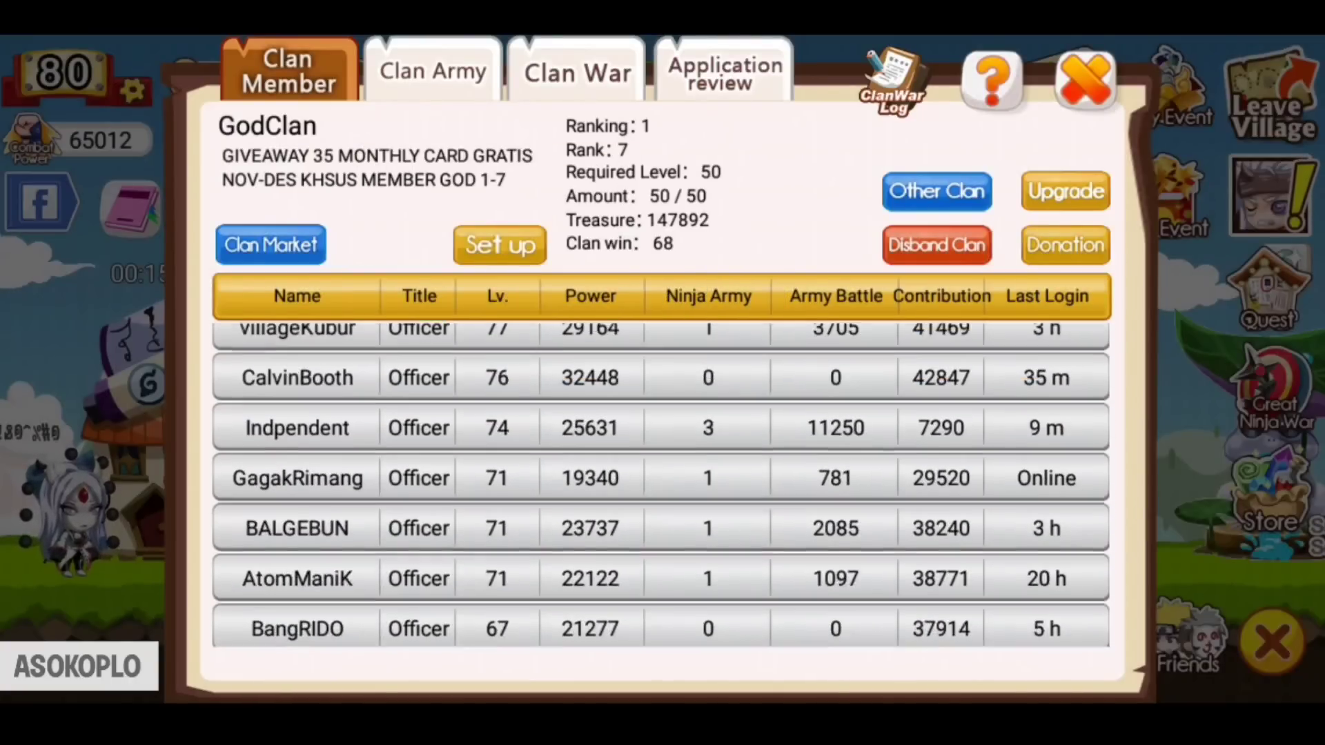
pyautogui.scroll(1, 660, 485)
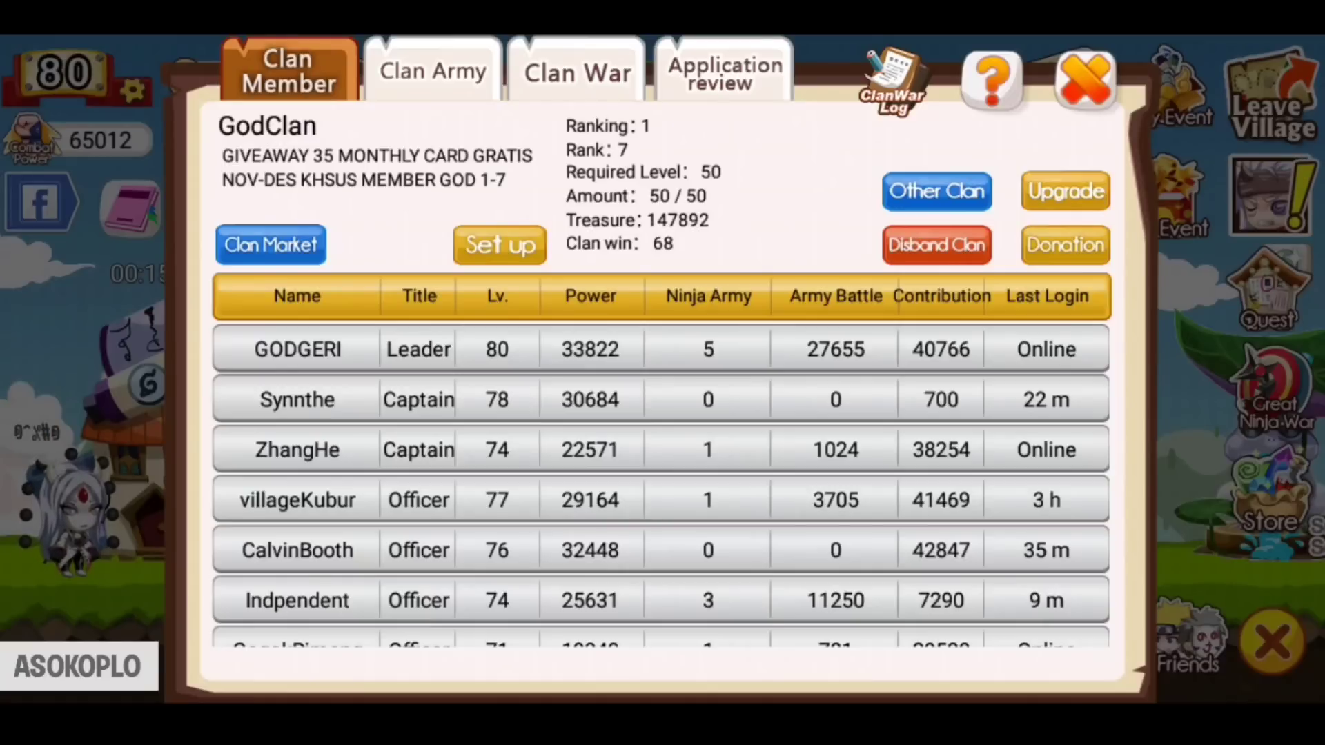
pyautogui.click(937, 192)
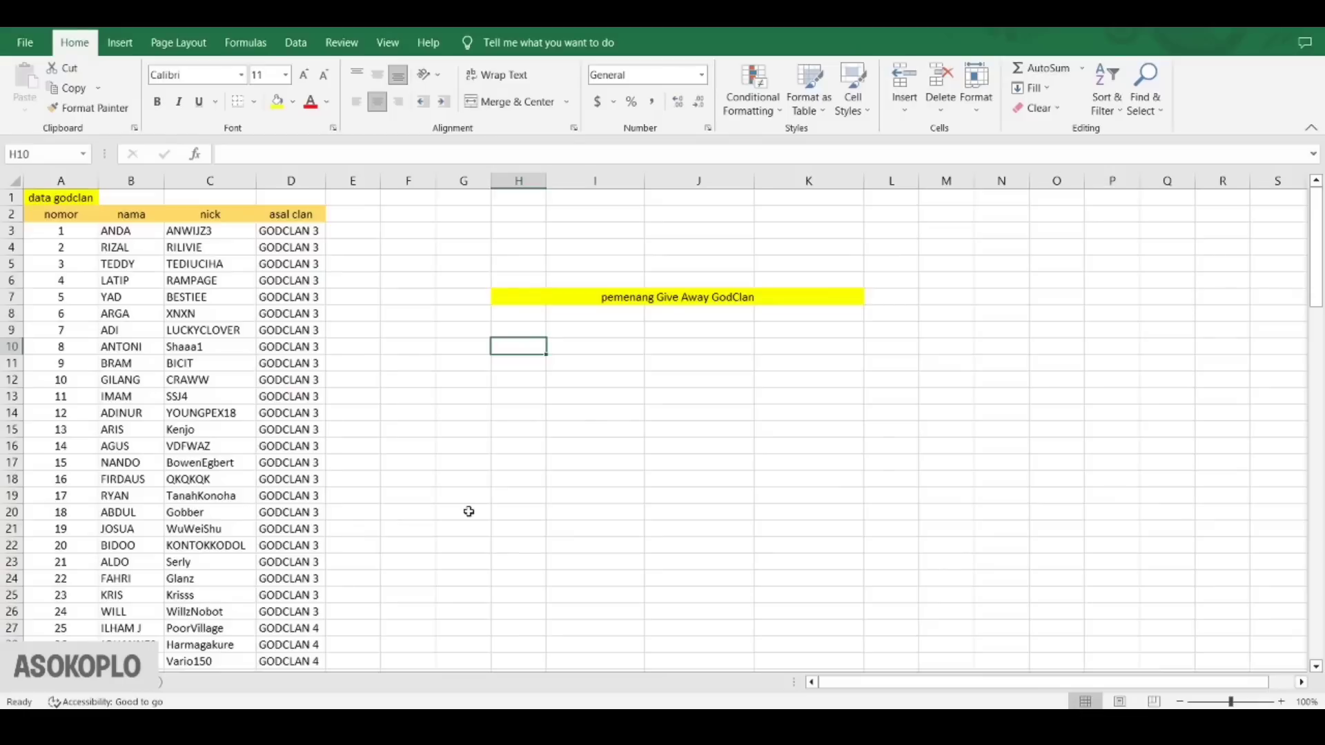
# Examine the numbered giveaway participant list in Excel down to its final entry
pyautogui.scroll(-8, 304, 324)
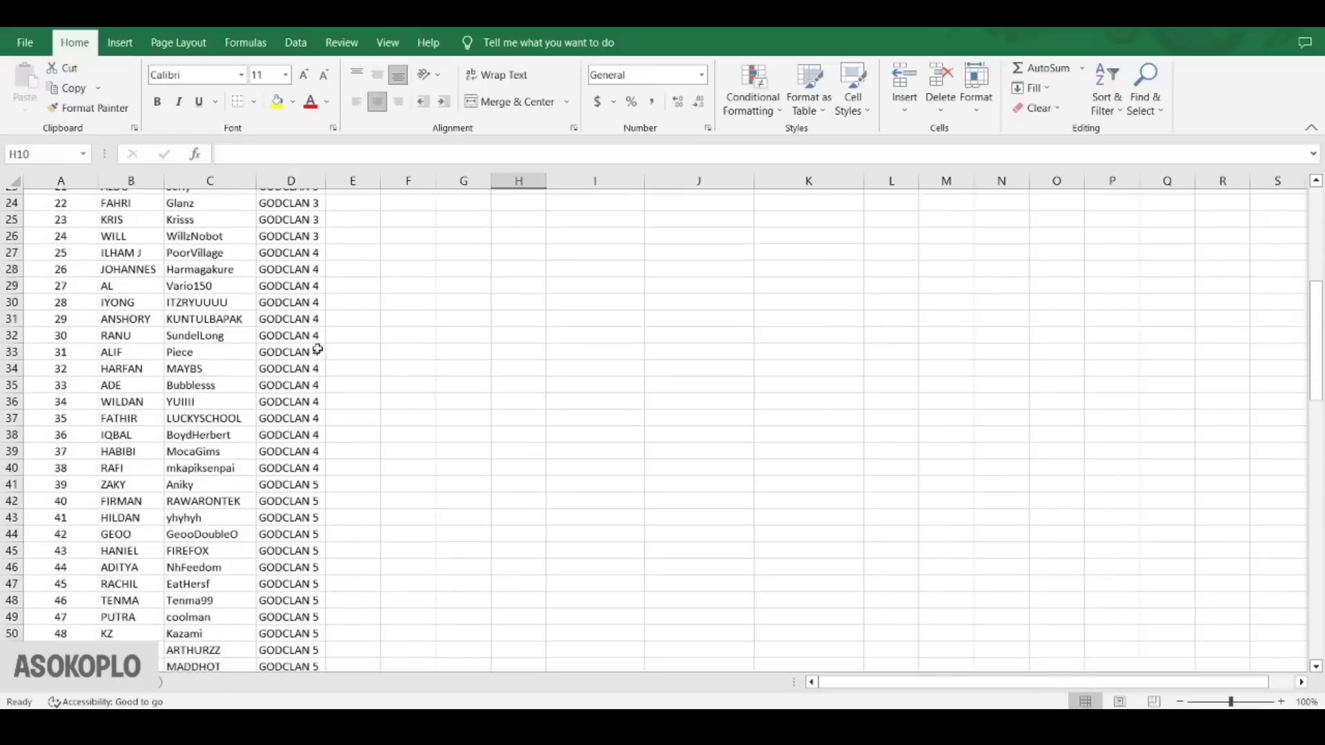
pyautogui.scroll(-20, 317, 350)
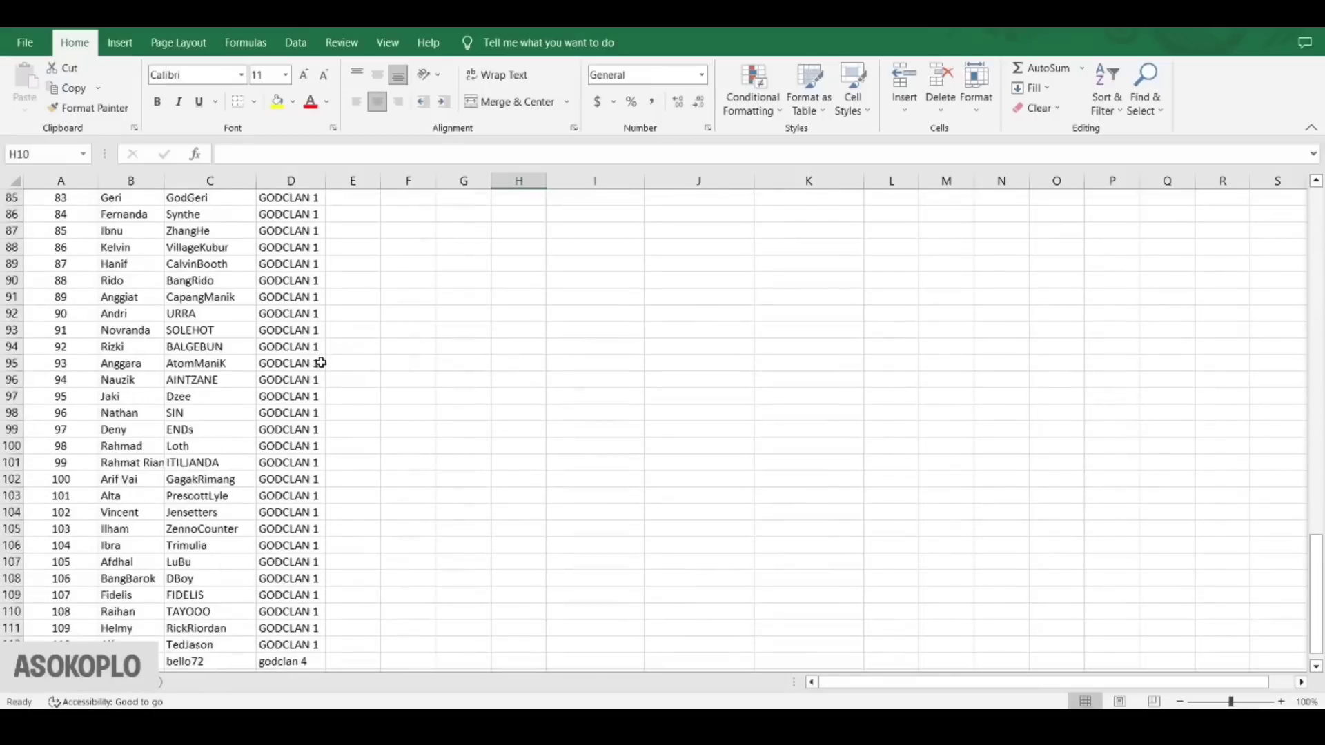
pyautogui.scroll(-2, 321, 363)
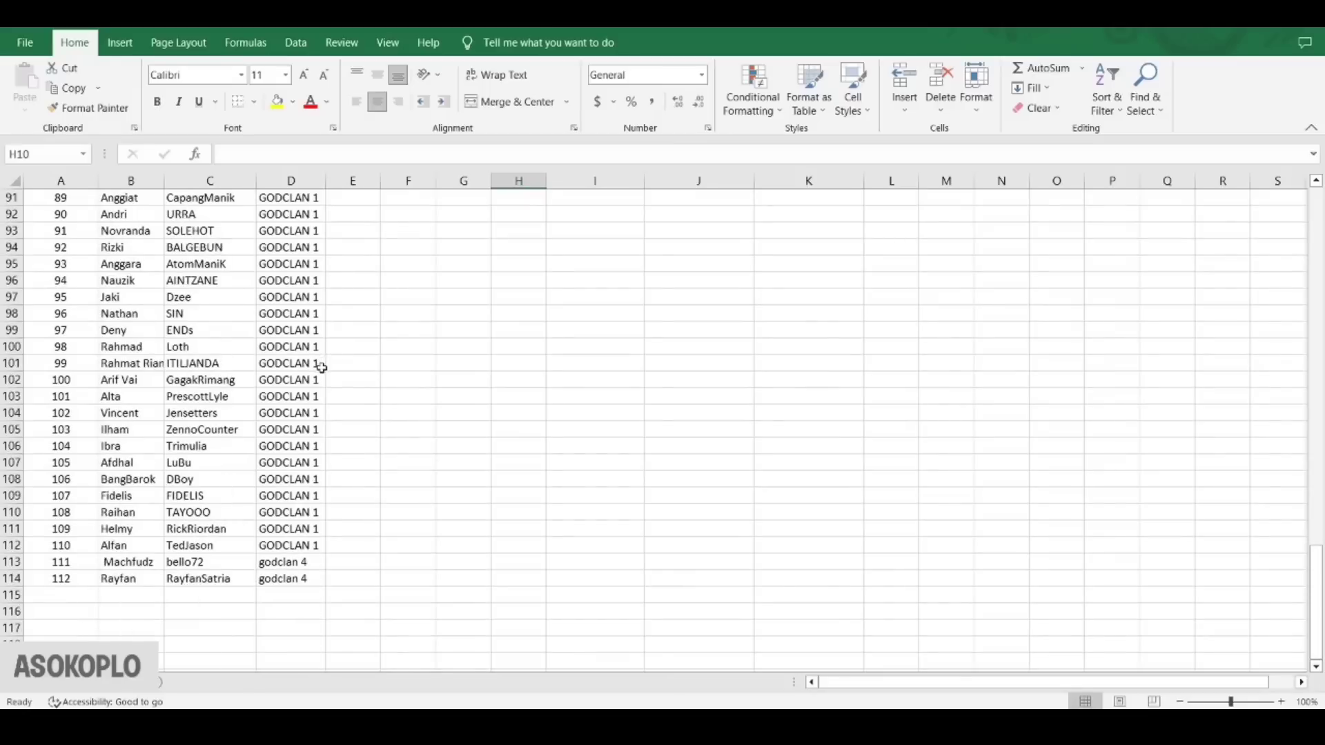
pyautogui.scroll(6, 428, 435)
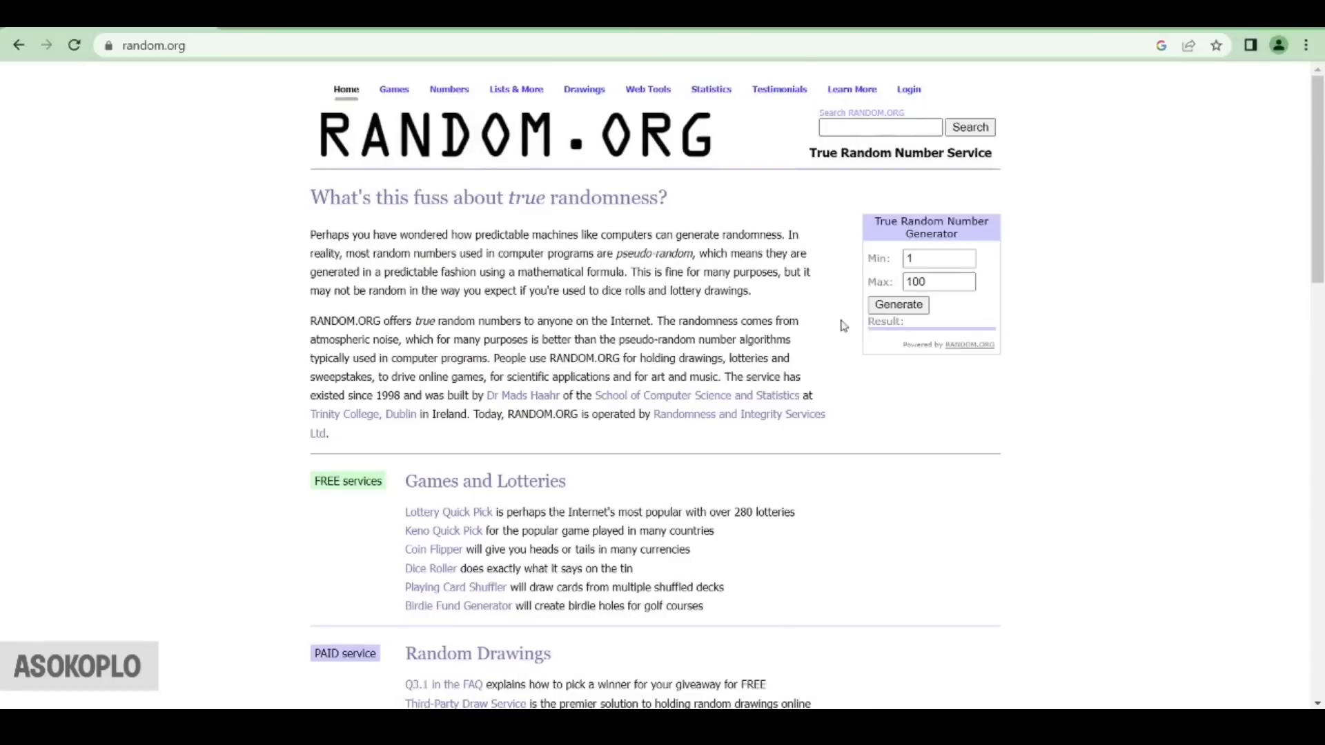
# Set the random.org generator's maximum to 112, checking the last participant number in the Excel list
pyautogui.click(966, 280)
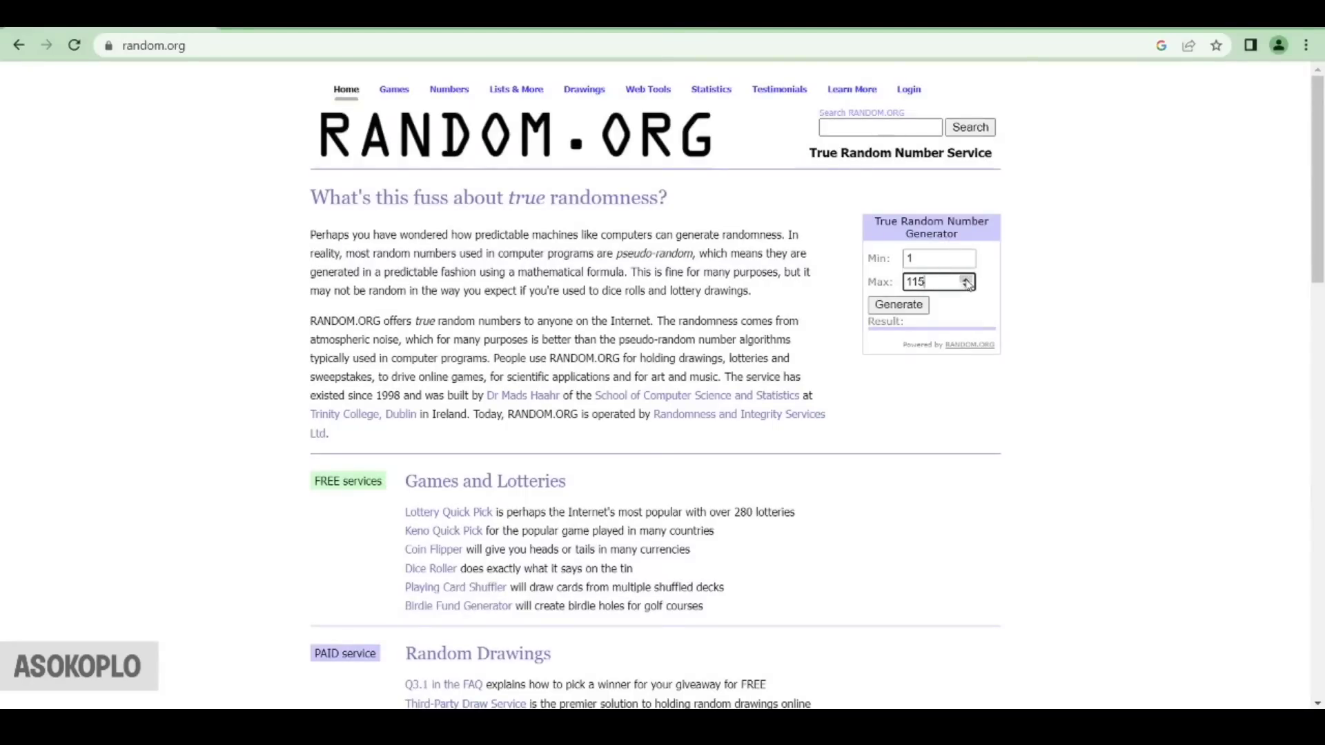
pyautogui.click(889, 704)
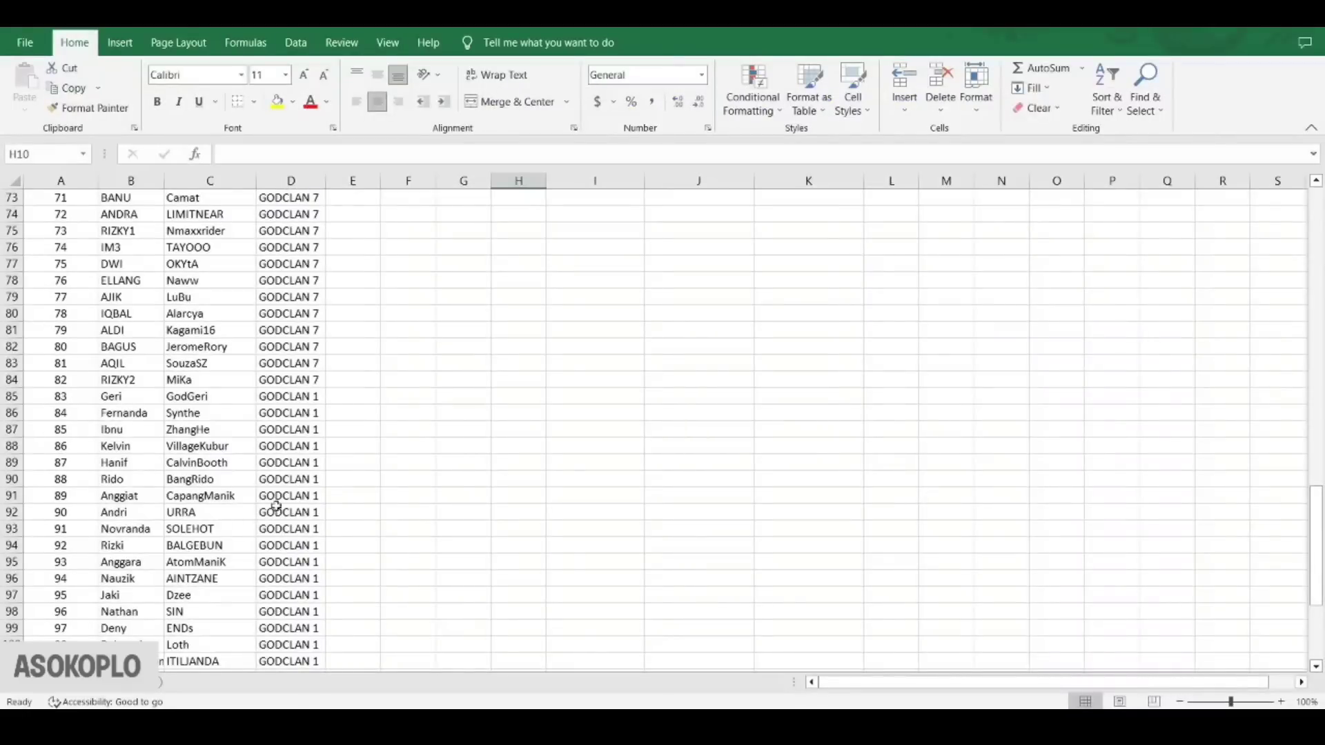
pyautogui.scroll(-7, 233, 518)
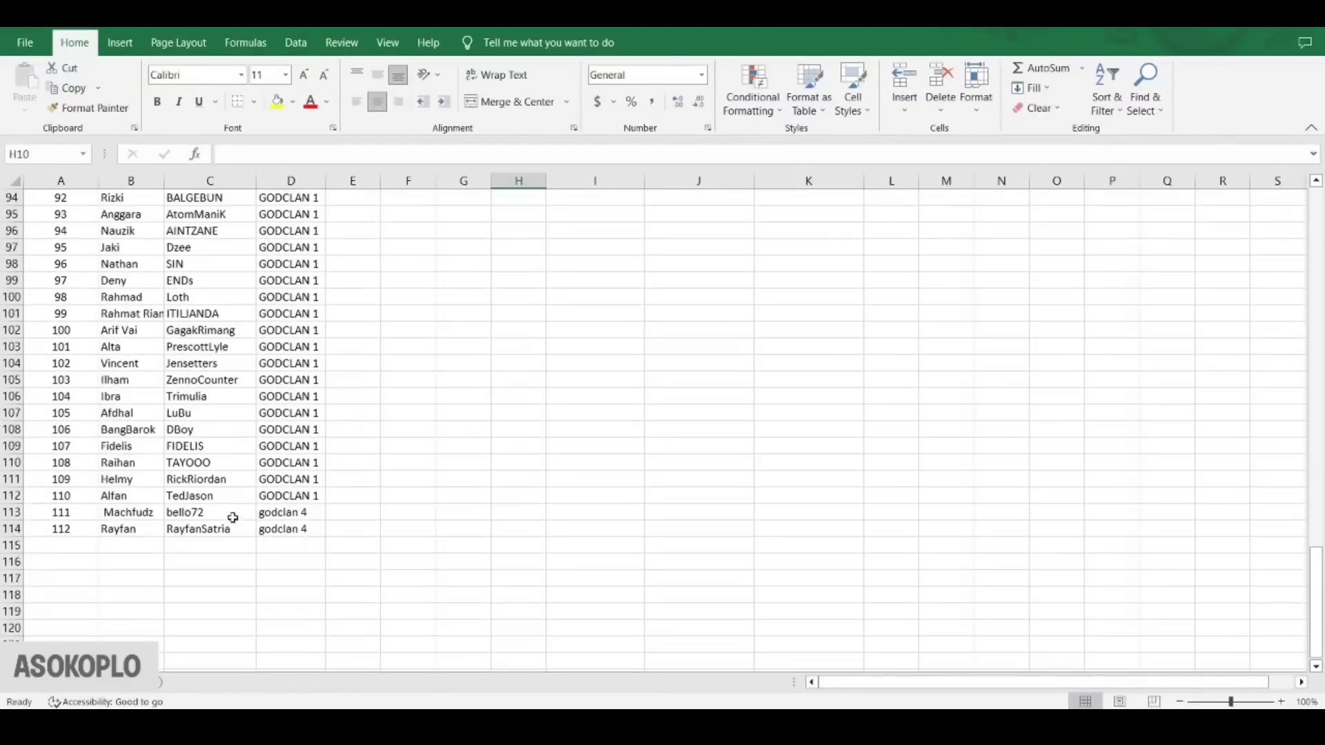
pyautogui.scroll(-5, 235, 516)
pyautogui.scroll(3, 346, 509)
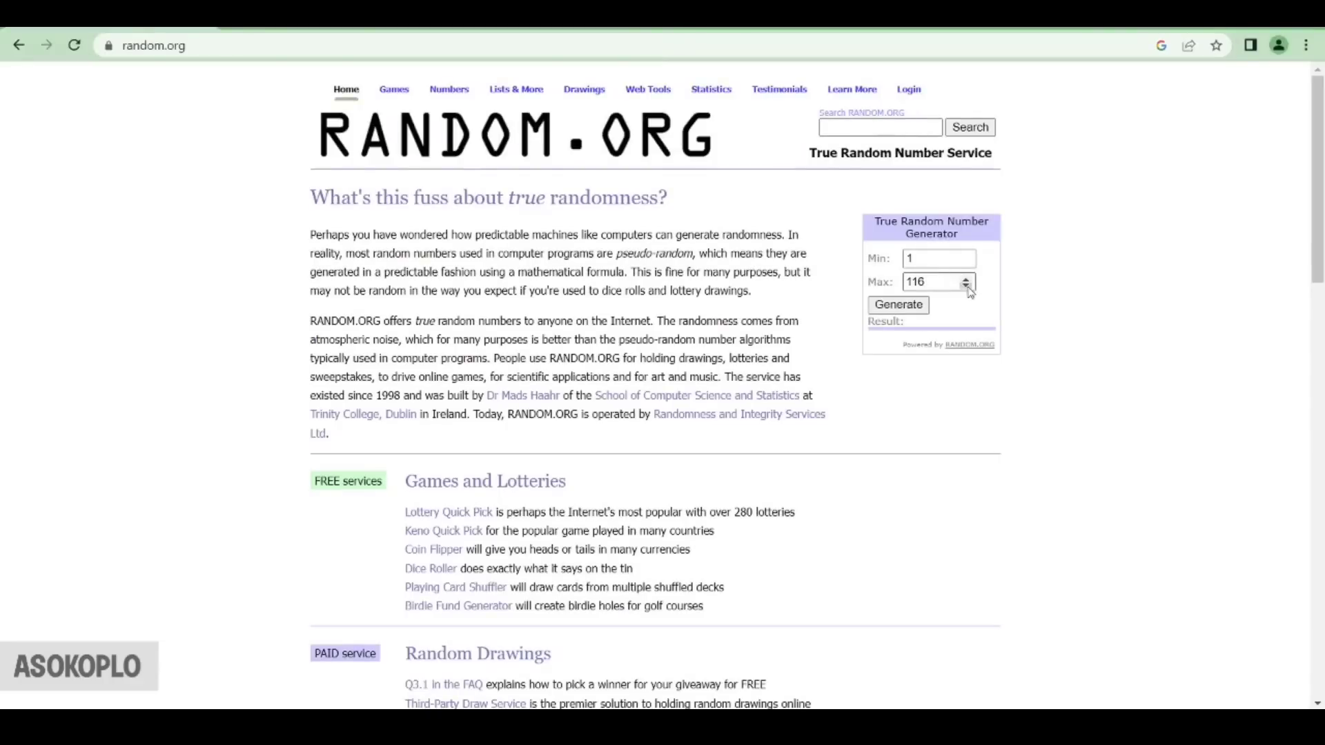
pyautogui.click(966, 285)
pyautogui.click(1064, 277)
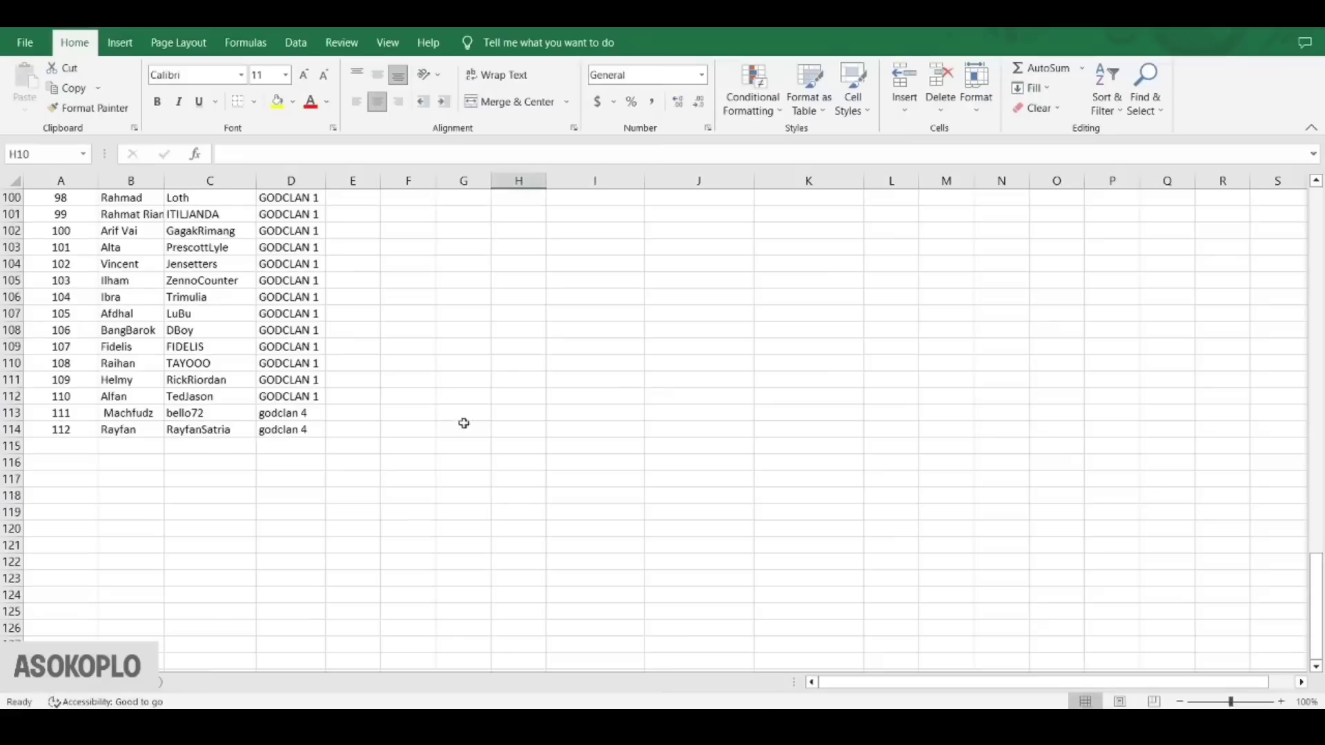
# Go back to the Excel participant list and review the empty winner rows under the "pemenang Give Away GodClan" heading
pyautogui.scroll(17, 465, 423)
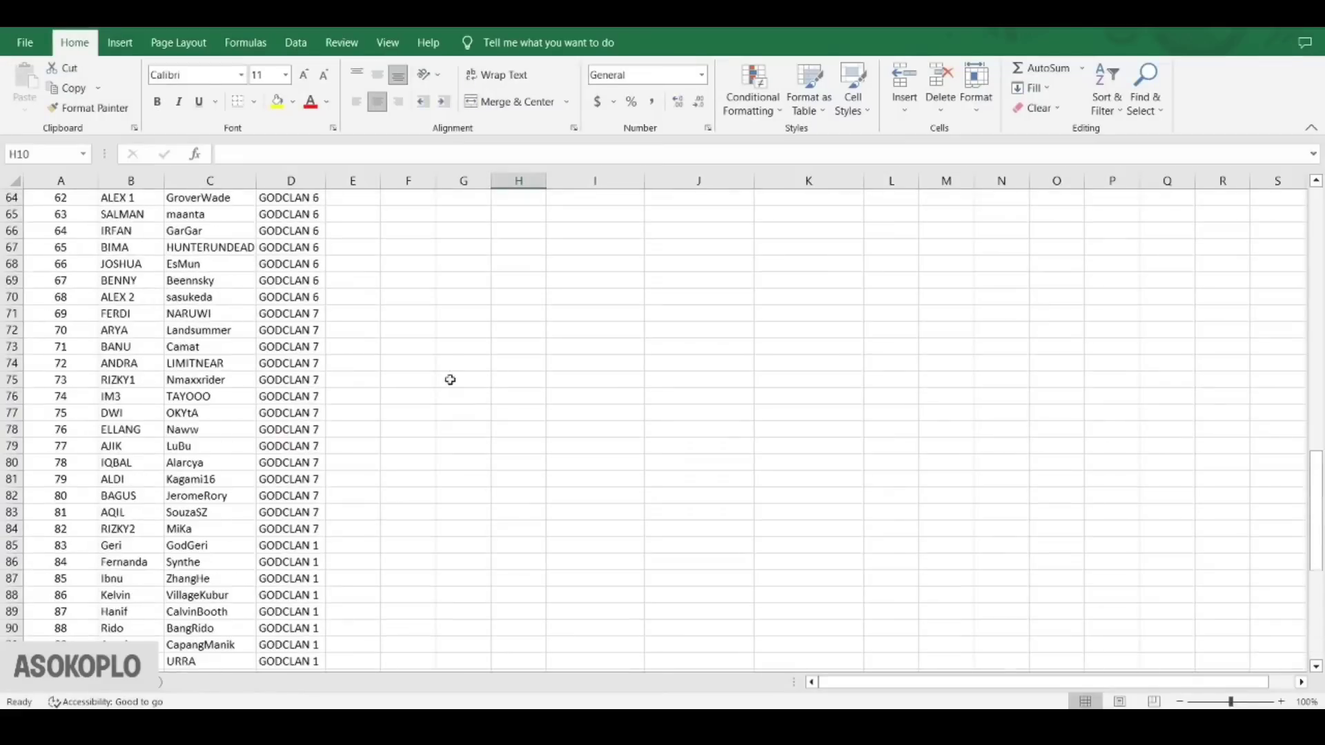
pyautogui.scroll(16, 473, 372)
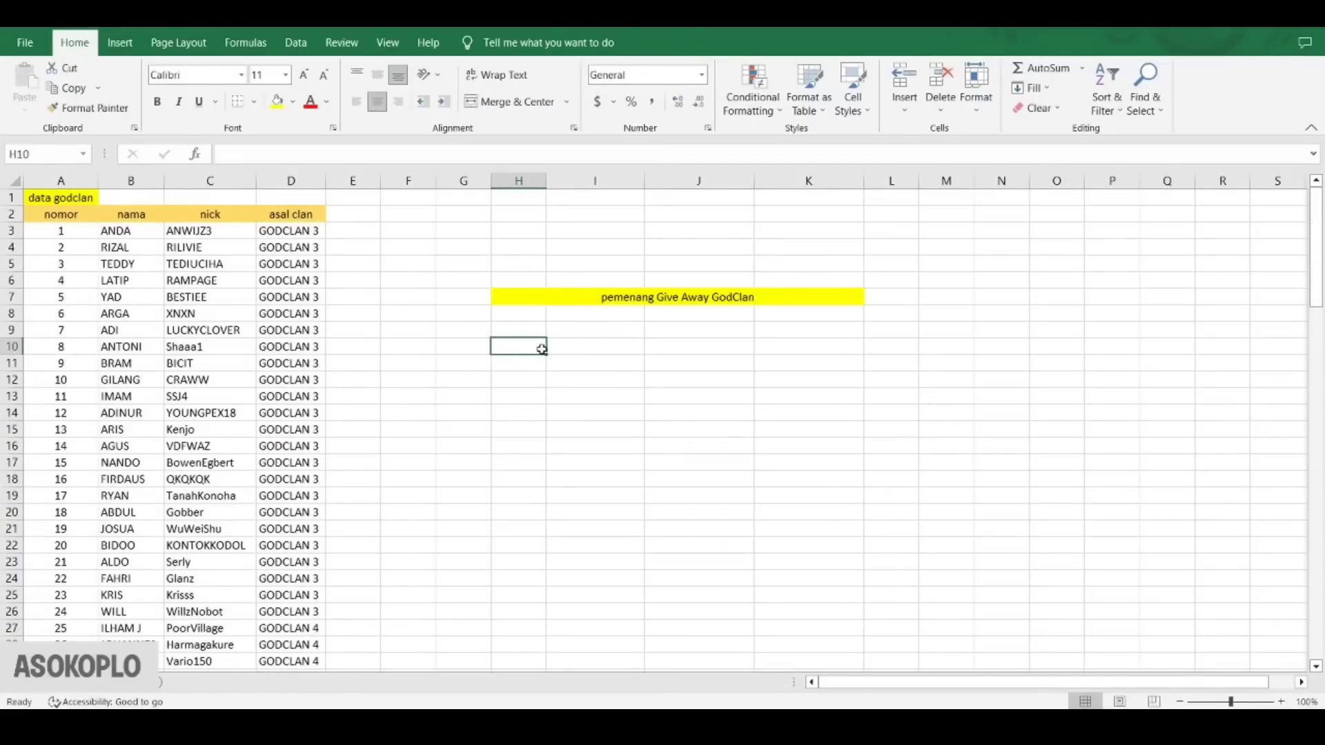
pyautogui.moveTo(540, 347); pyautogui.dragTo(860, 354)
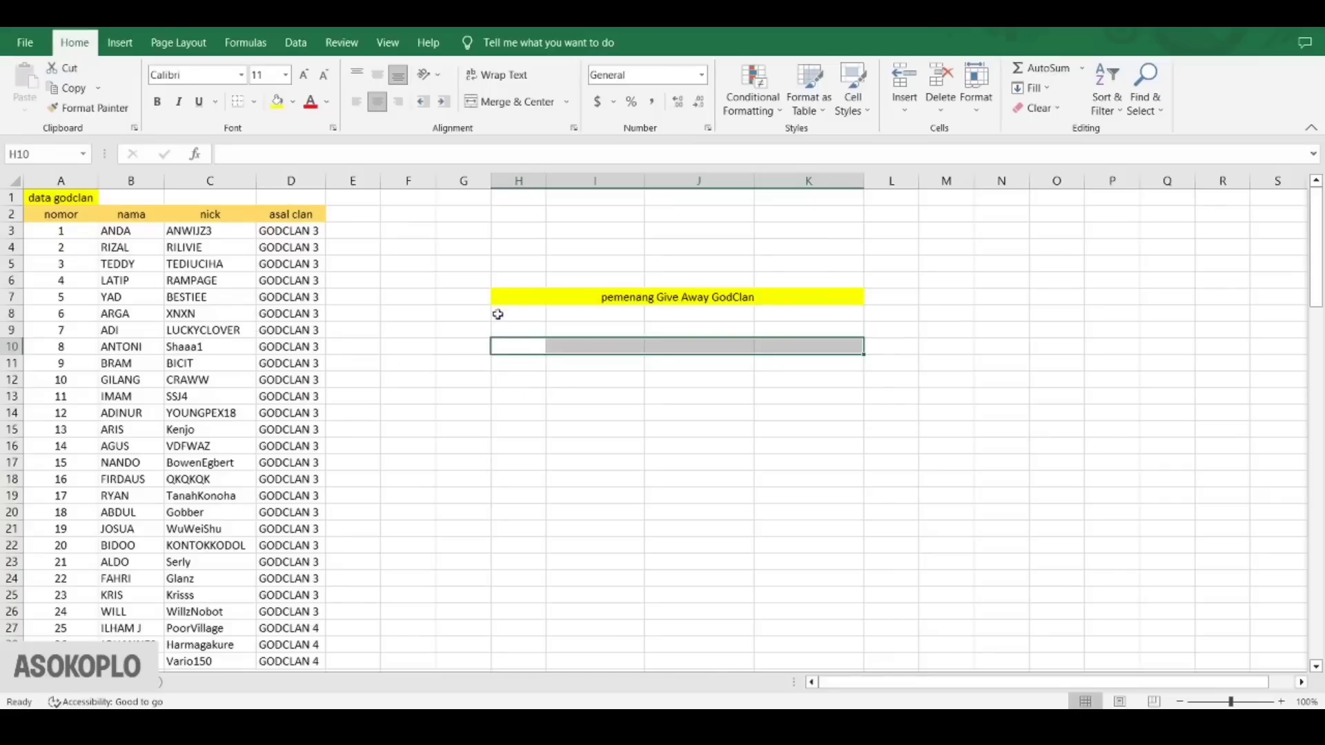
pyautogui.click(662, 413)
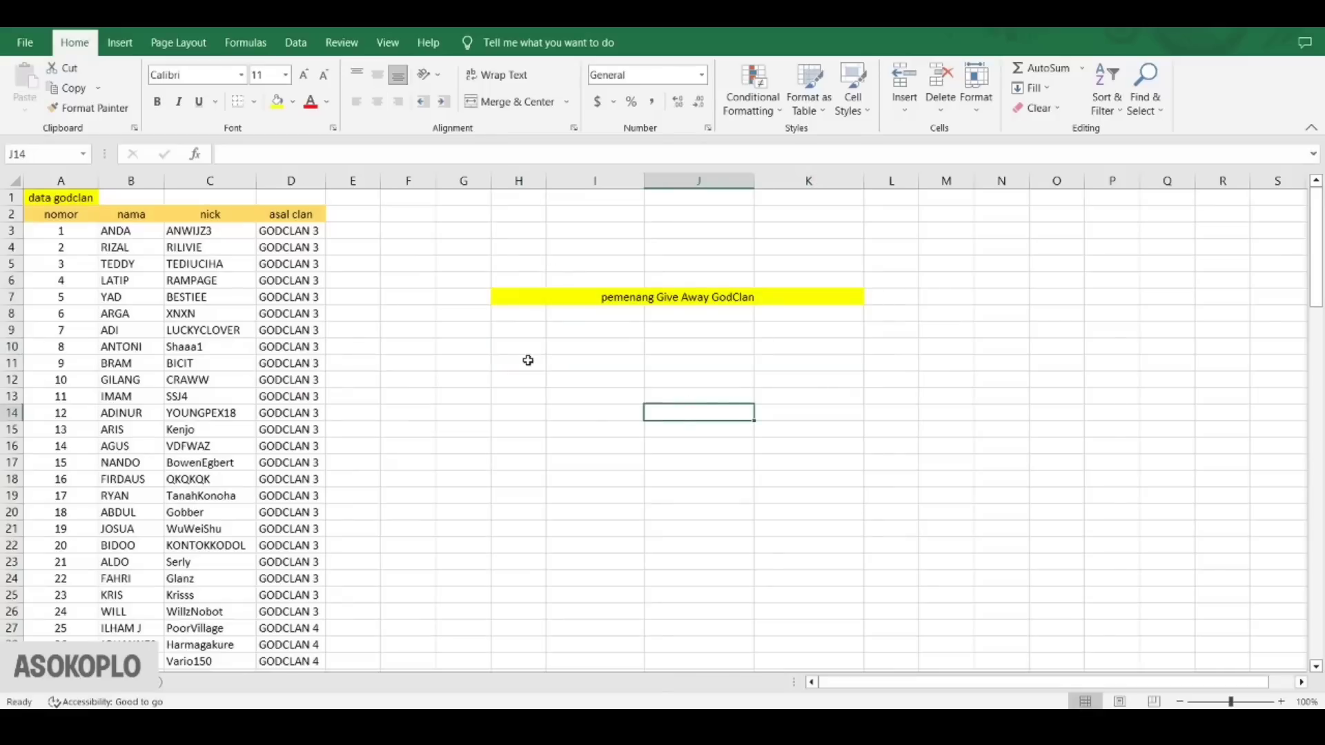
pyautogui.moveTo(526, 362); pyautogui.dragTo(820, 351)
pyautogui.click(787, 425)
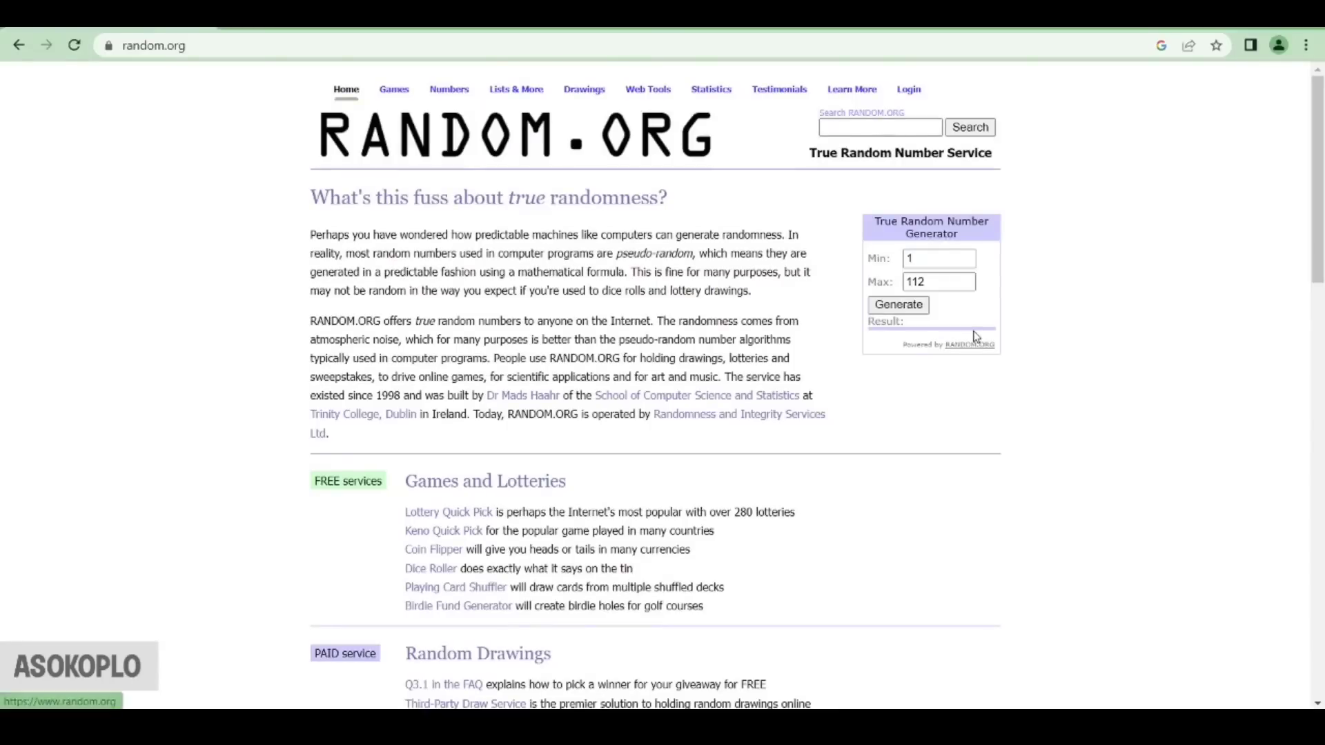
# Generate a random number between 1 and 112 on random.org, and copy participant number 69's full row in Excel
pyautogui.click(898, 305)
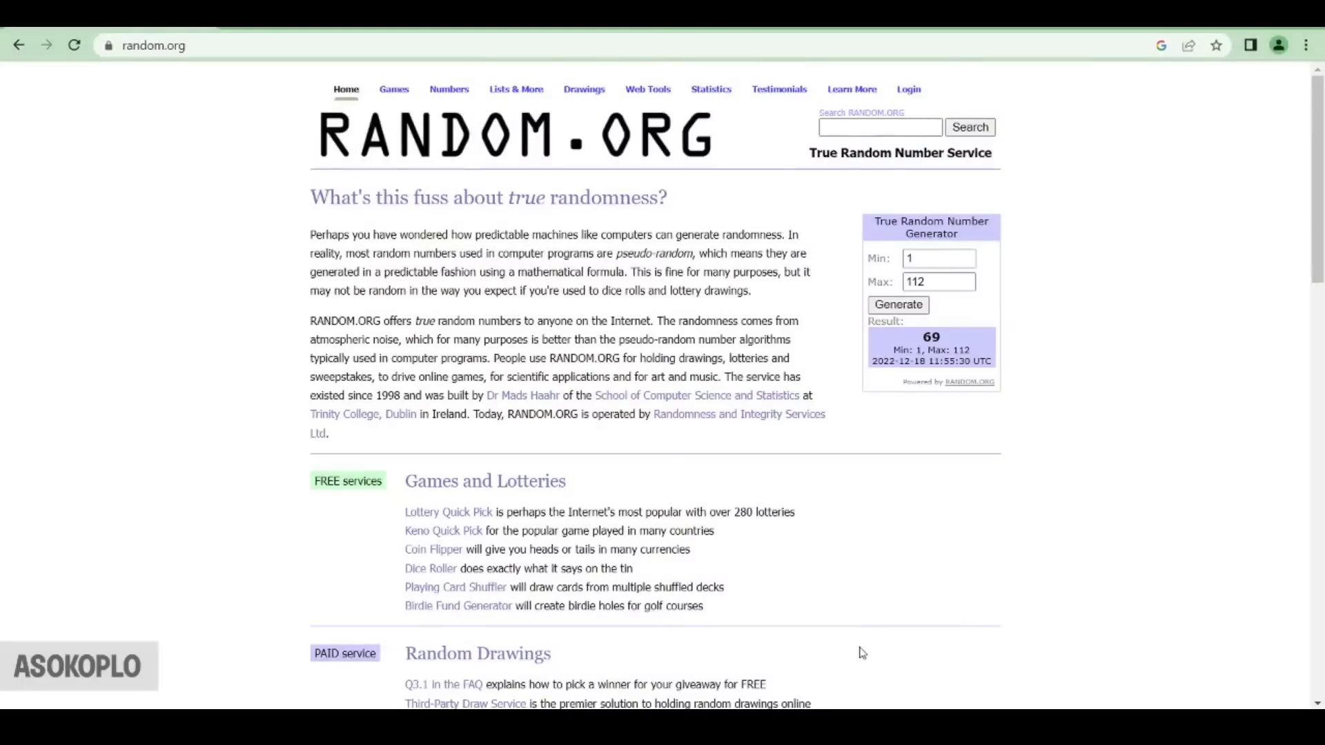
pyautogui.hotkey('alt', 'Tab')
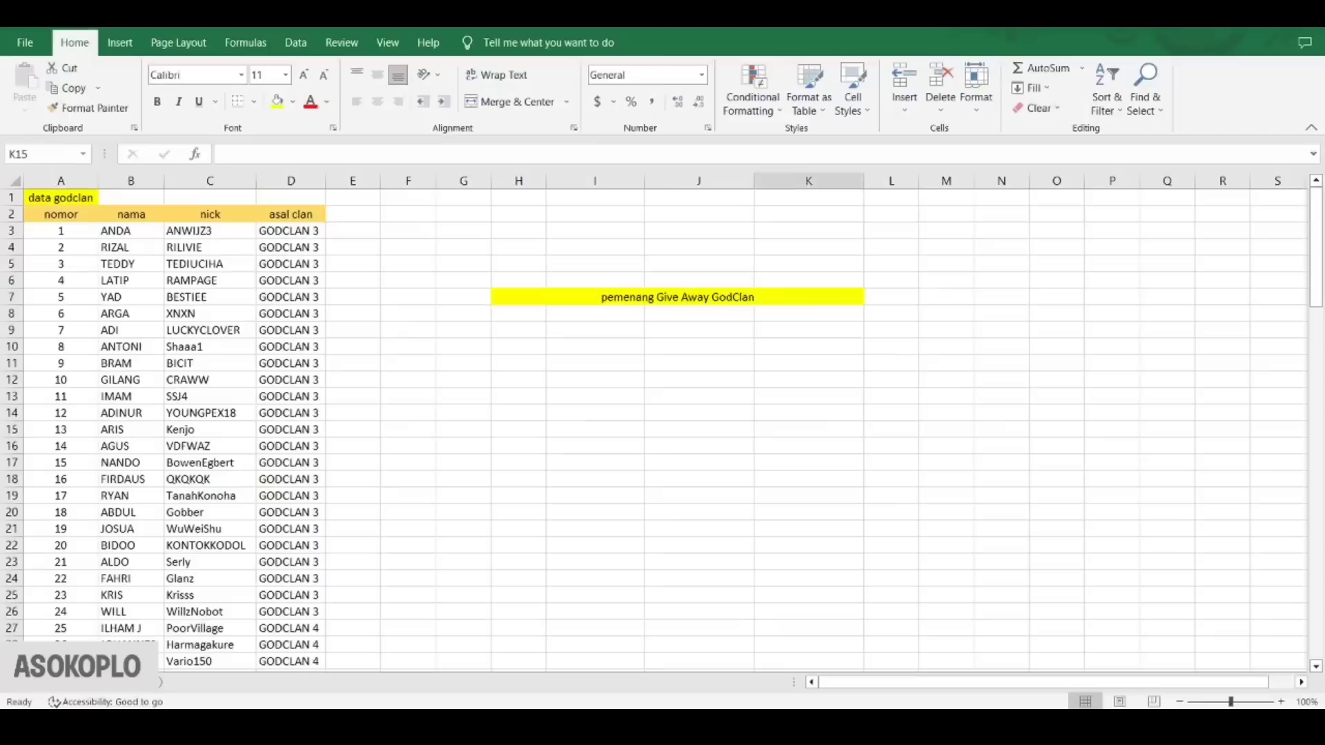
pyautogui.scroll(-16, 295, 580)
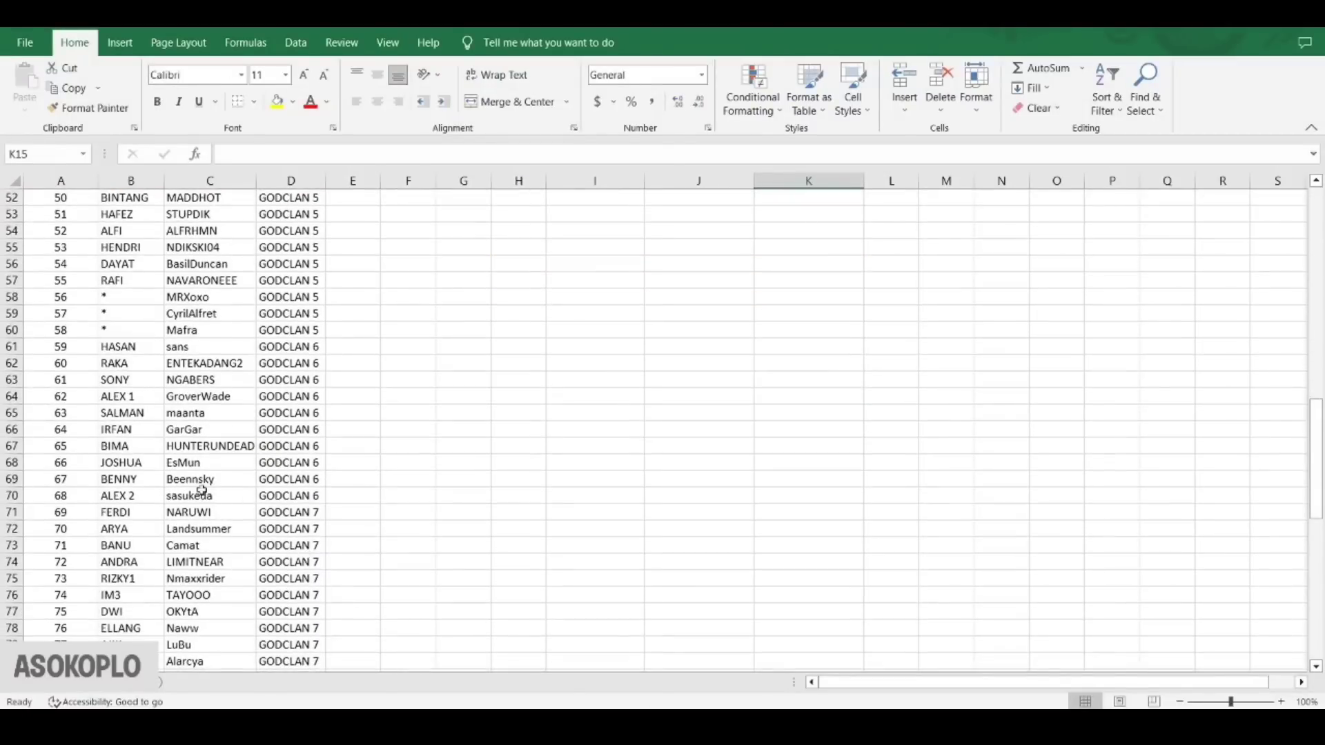
pyautogui.moveTo(45, 513); pyautogui.dragTo(305, 513)
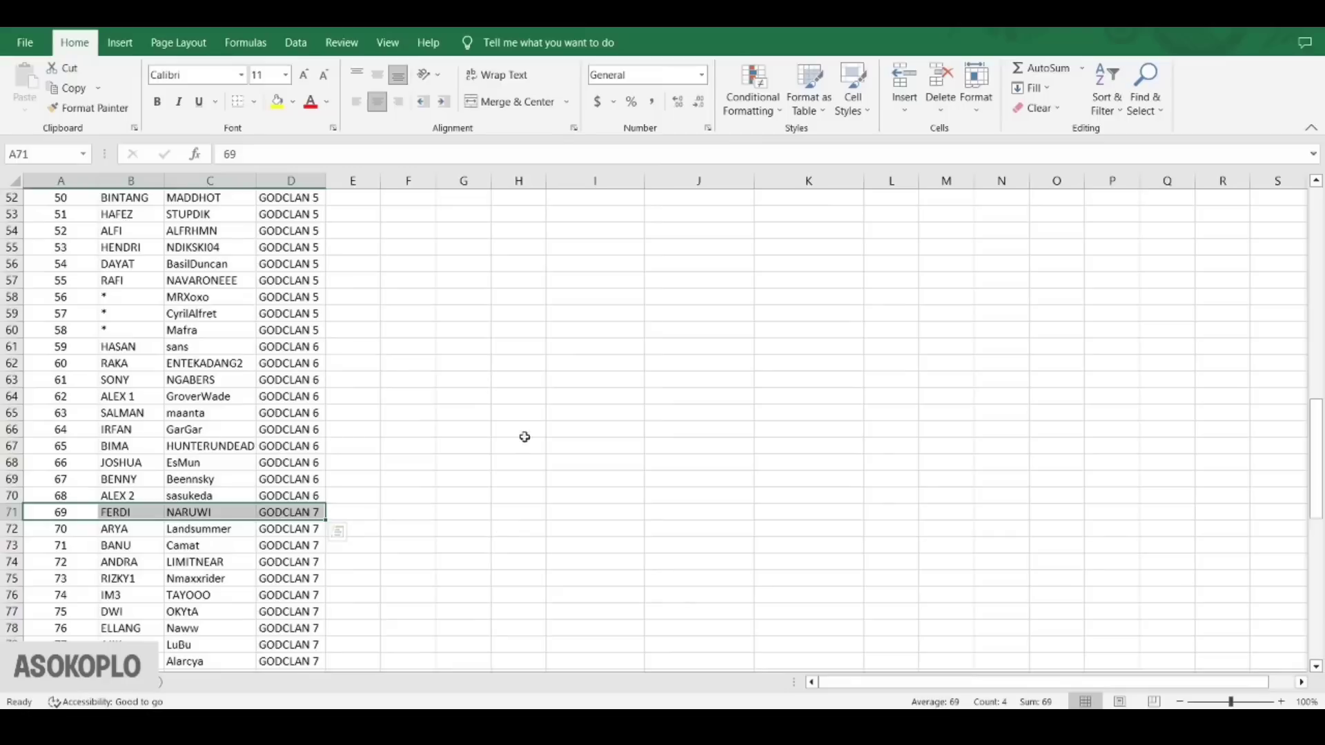
pyautogui.hotkey('ctrl', 'c')
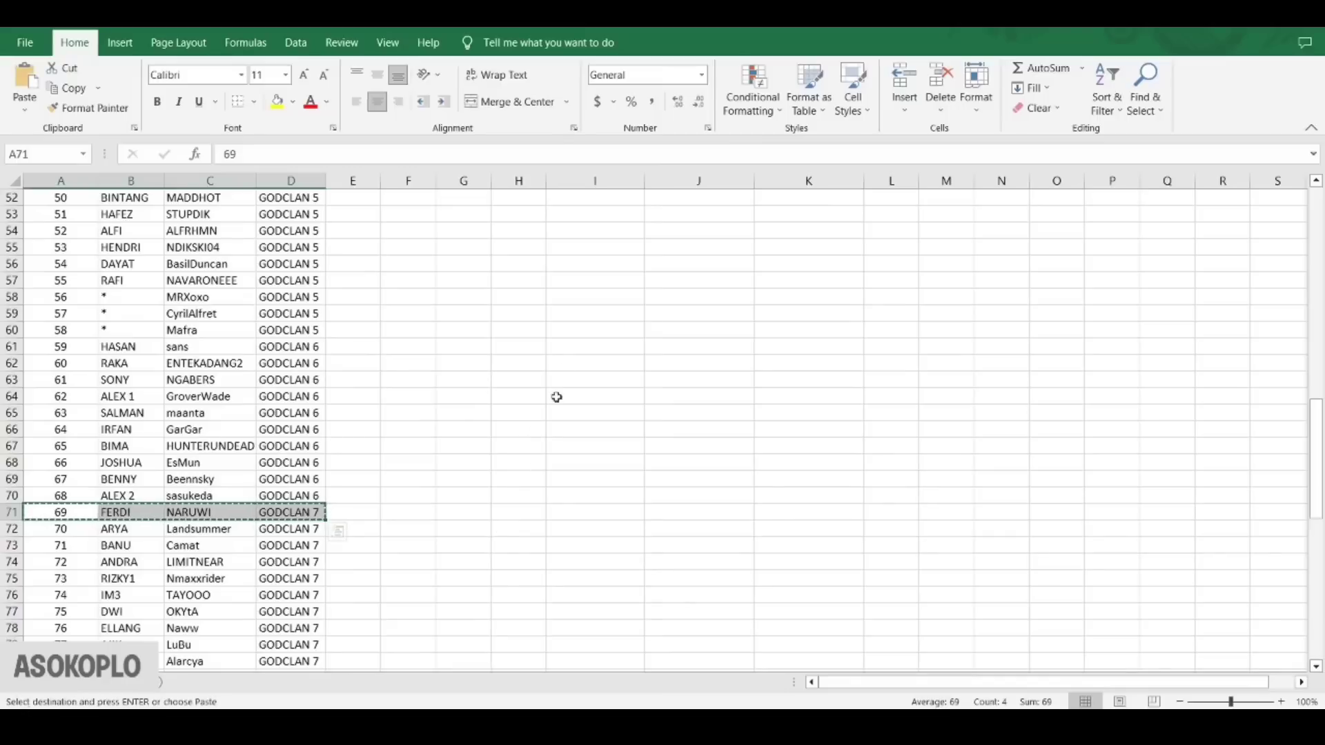
# Paste the copied participant row into H9:K9 under the giveaway winners heading
pyautogui.scroll(17, 582, 361)
pyautogui.scroll(1, 601, 357)
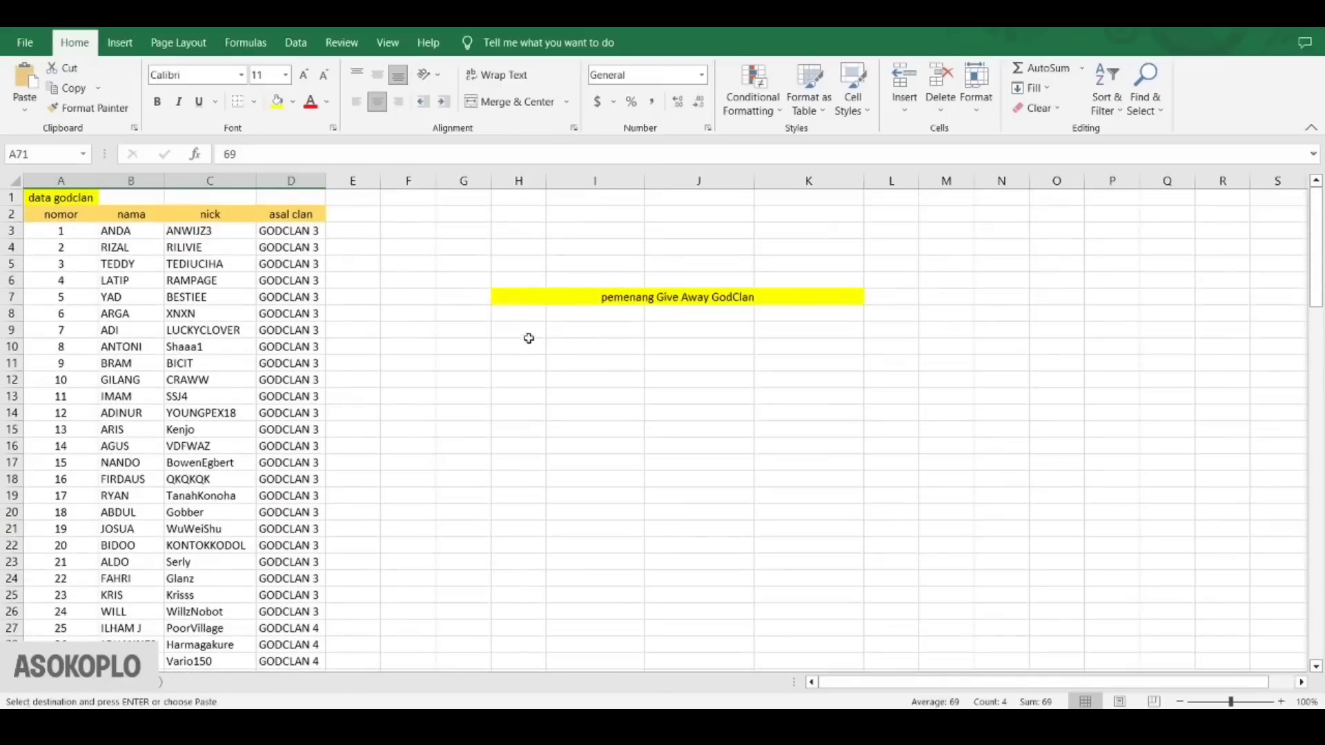
pyautogui.moveTo(525, 330); pyautogui.dragTo(808, 328)
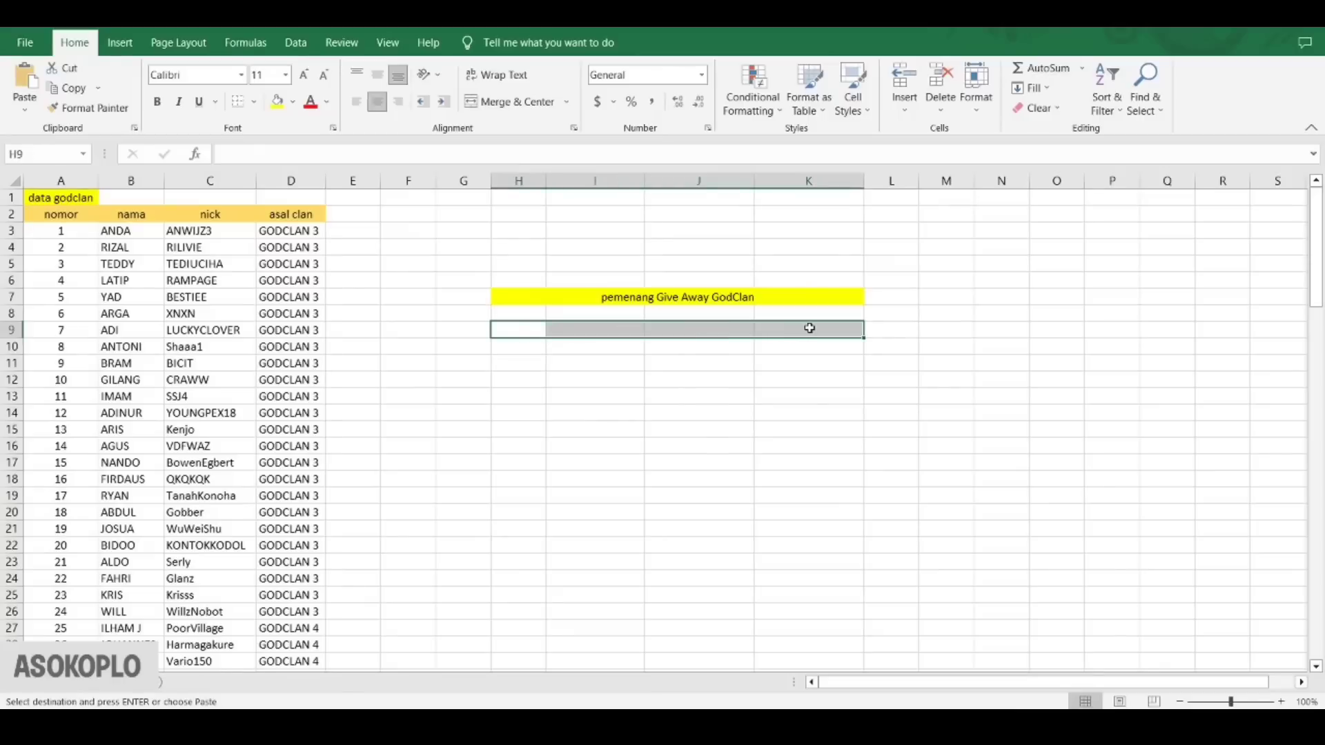
pyautogui.hotkey('ctrl', 'v')
pyautogui.click(713, 384)
pyautogui.click(559, 365)
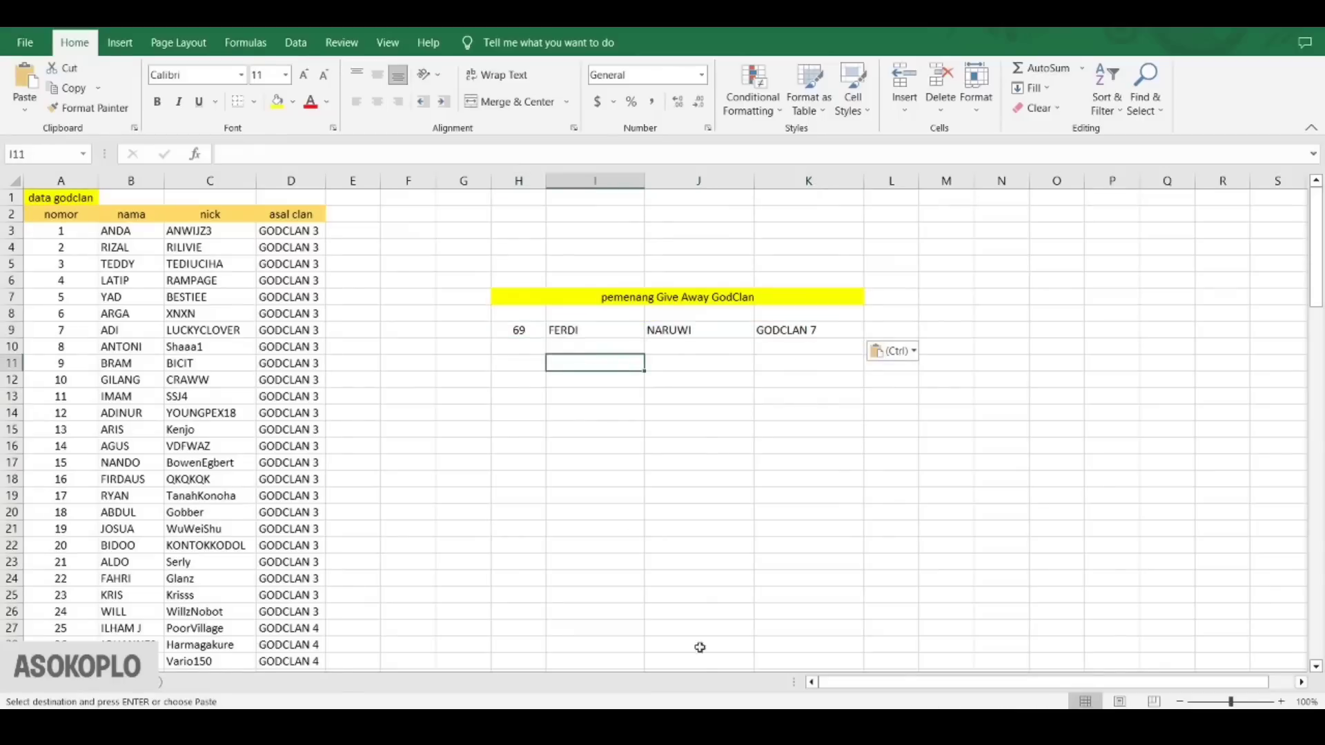
# Generate another random number on random.org, and copy participant number 36's full row in Excel
pyautogui.hotkey('alt', 'Tab')
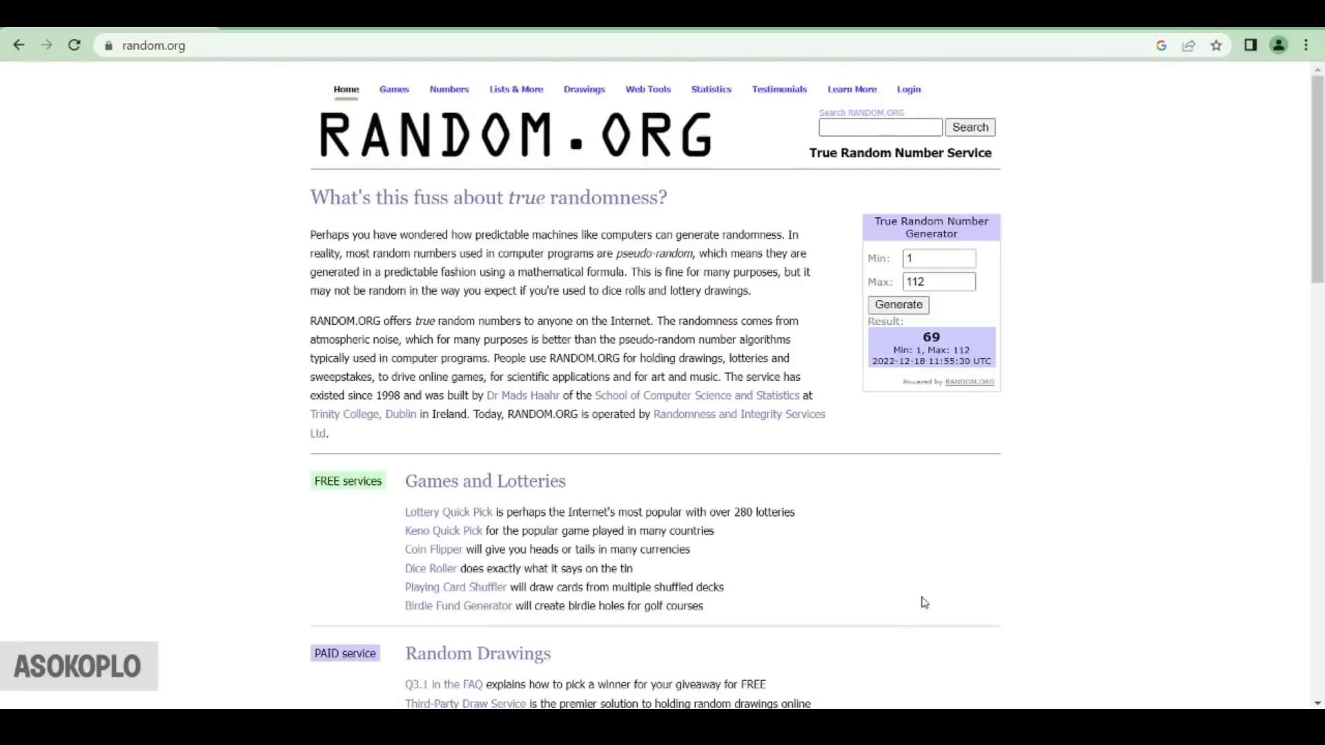
pyautogui.click(918, 305)
pyautogui.hotkey('alt', 'Tab')
pyautogui.scroll(-9, 73, 519)
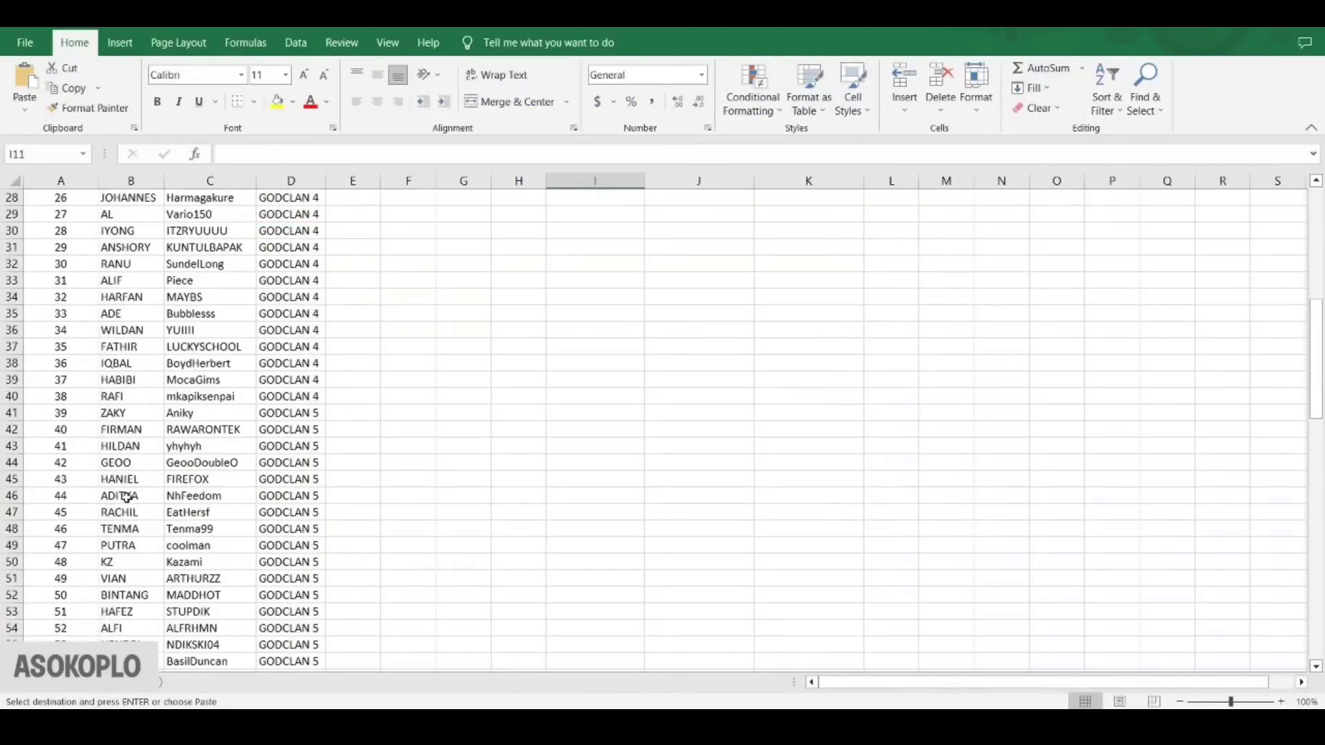
pyautogui.moveTo(43, 362); pyautogui.dragTo(276, 360)
pyautogui.hotkey('ctrl', 'c')
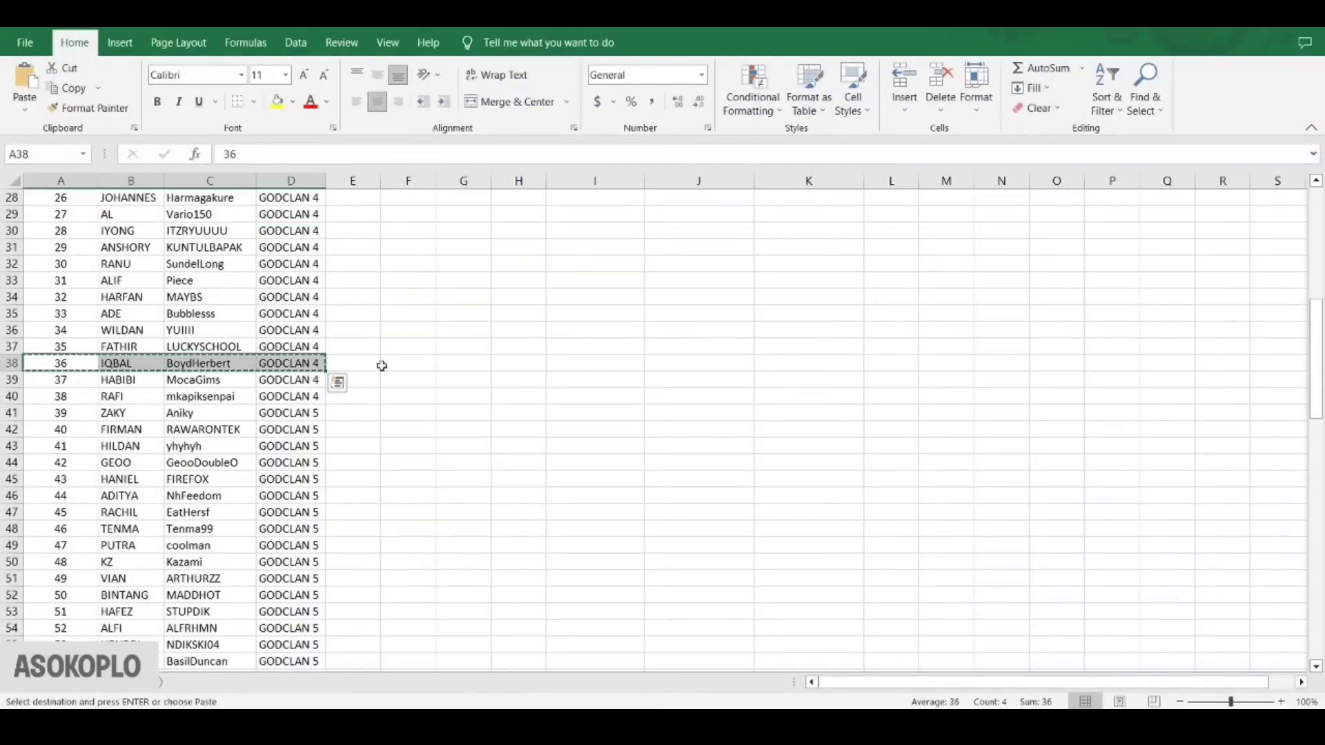
# Paste the copied participant row directly beneath the first winner, starting at cell H10
pyautogui.scroll(9, 530, 328)
pyautogui.click(521, 350)
pyautogui.hotkey('ctrl', 'v')
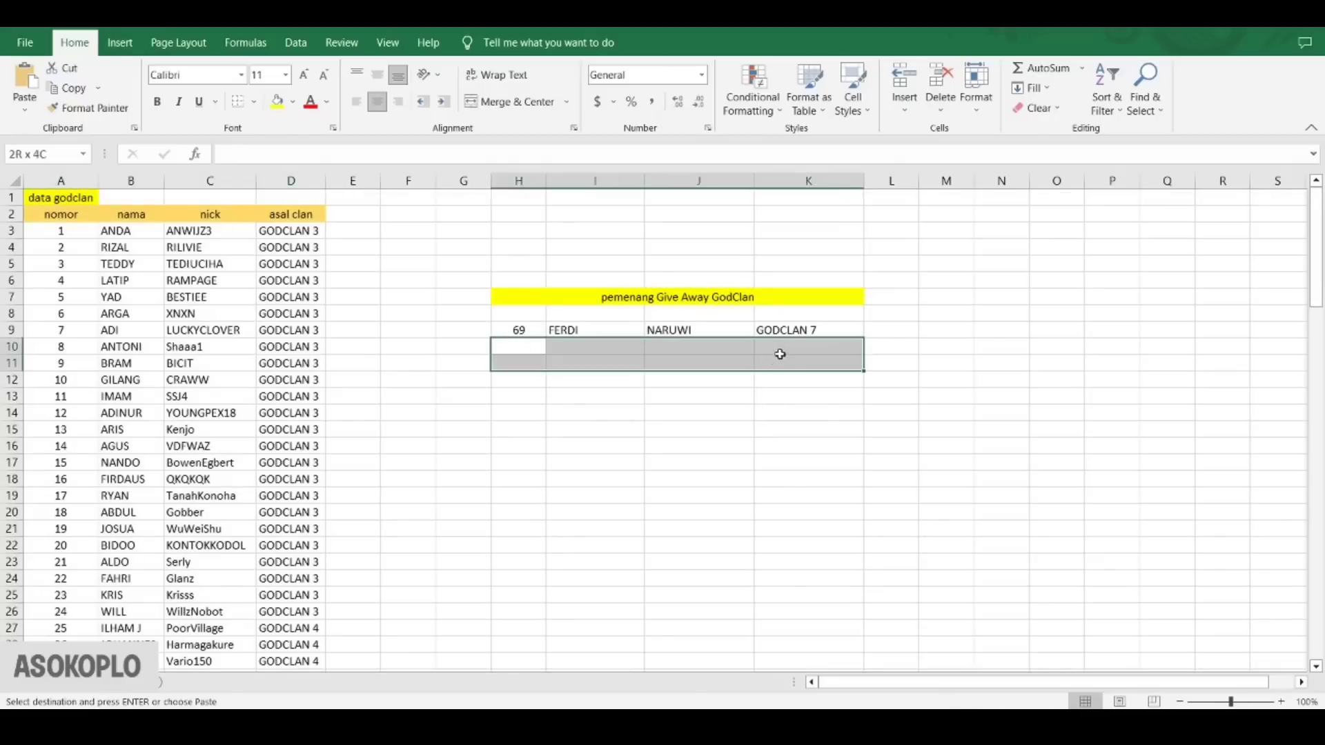
pyautogui.click(762, 401)
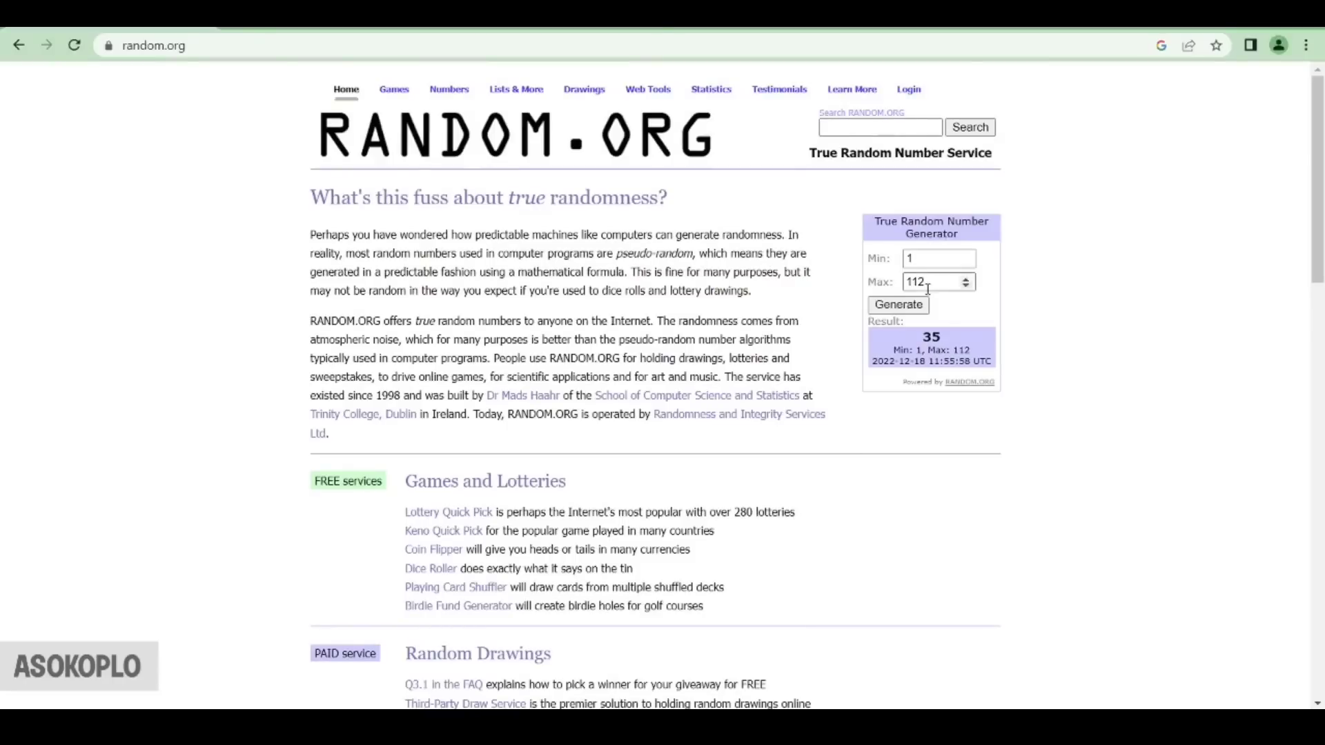
# Generate another random number on random.org, and copy participant number 93's full row in Excel
pyautogui.click(916, 306)
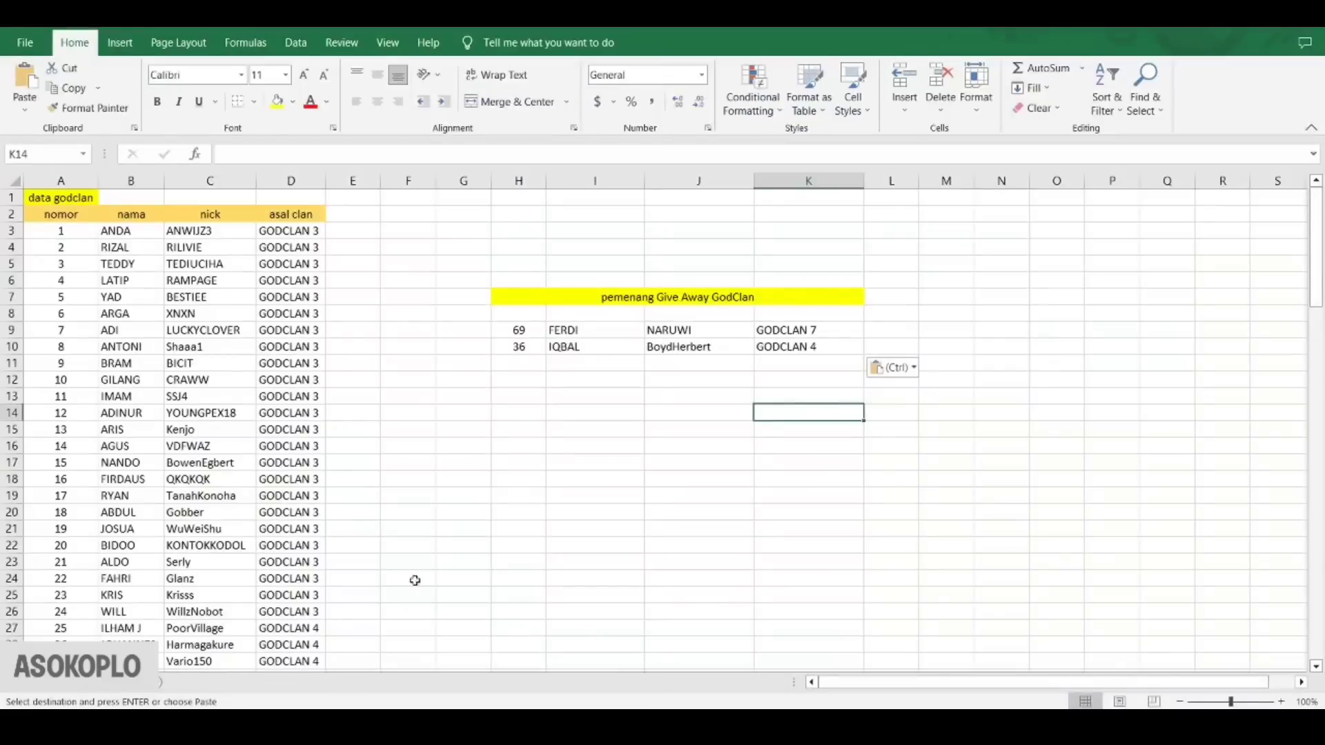
pyautogui.scroll(-16, 304, 514)
pyautogui.scroll(-6, 306, 496)
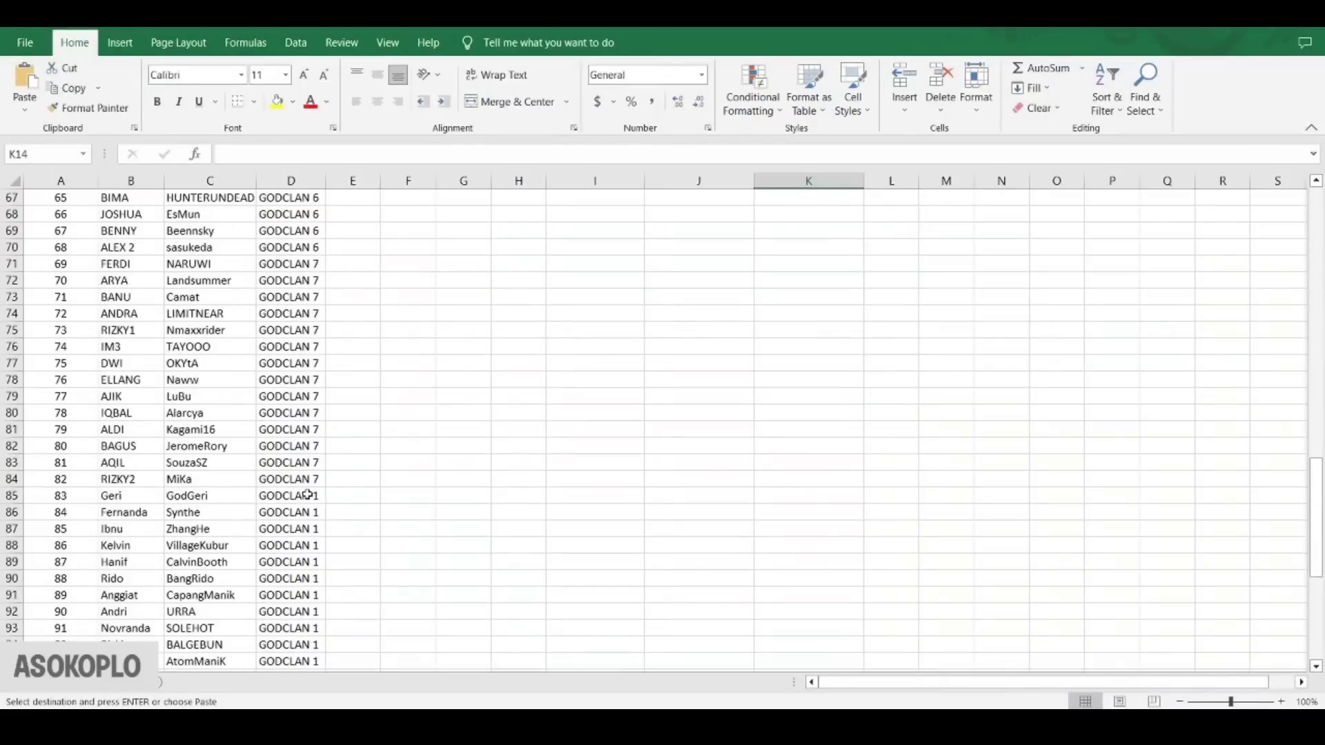
pyautogui.click(205, 576)
pyautogui.scroll(-2, 174, 610)
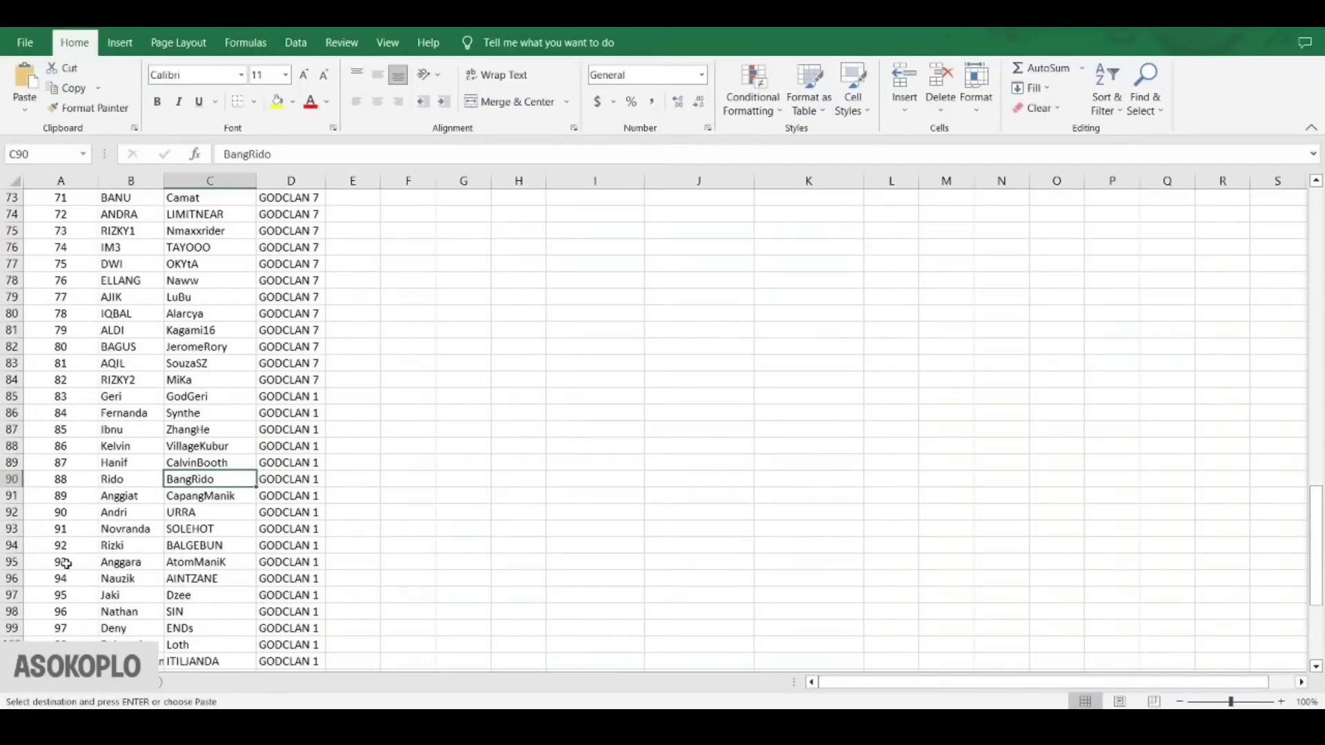
pyautogui.moveTo(69, 561); pyautogui.dragTo(276, 561)
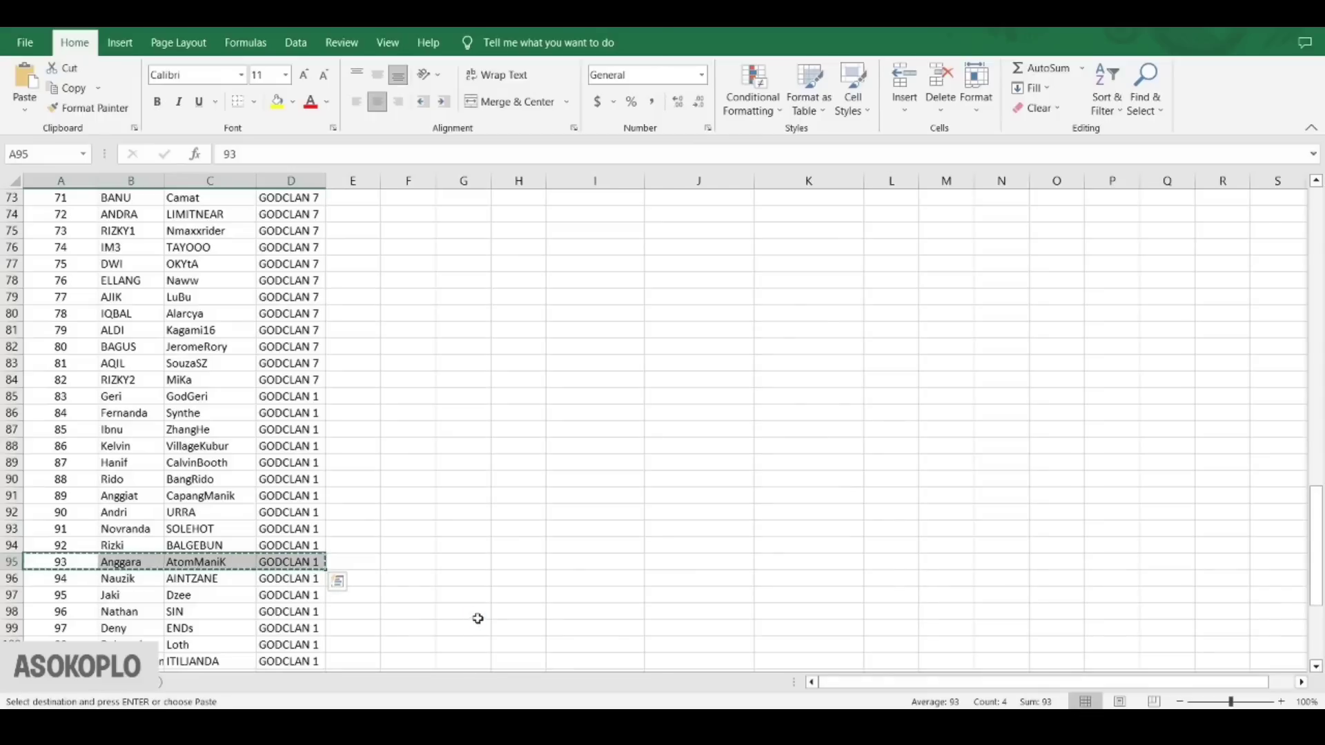
pyautogui.hotkey('ctrl', 'v')
# Paste the copied participant row into H11:K11 as the third entry in the giveaway winners list
pyautogui.scroll(5, 593, 416)
pyautogui.scroll(19, 594, 415)
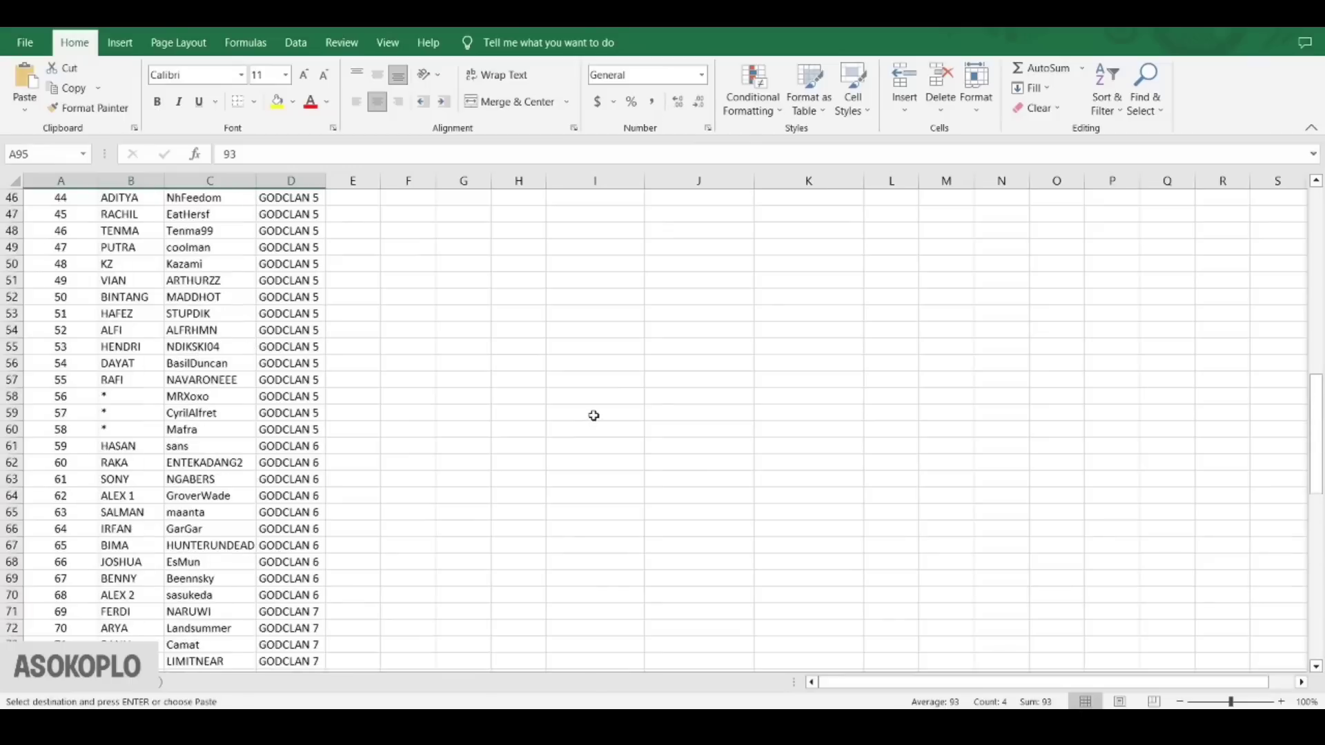
pyautogui.moveTo(522, 364); pyautogui.dragTo(777, 364)
pyautogui.hotkey('ctrl', 'v')
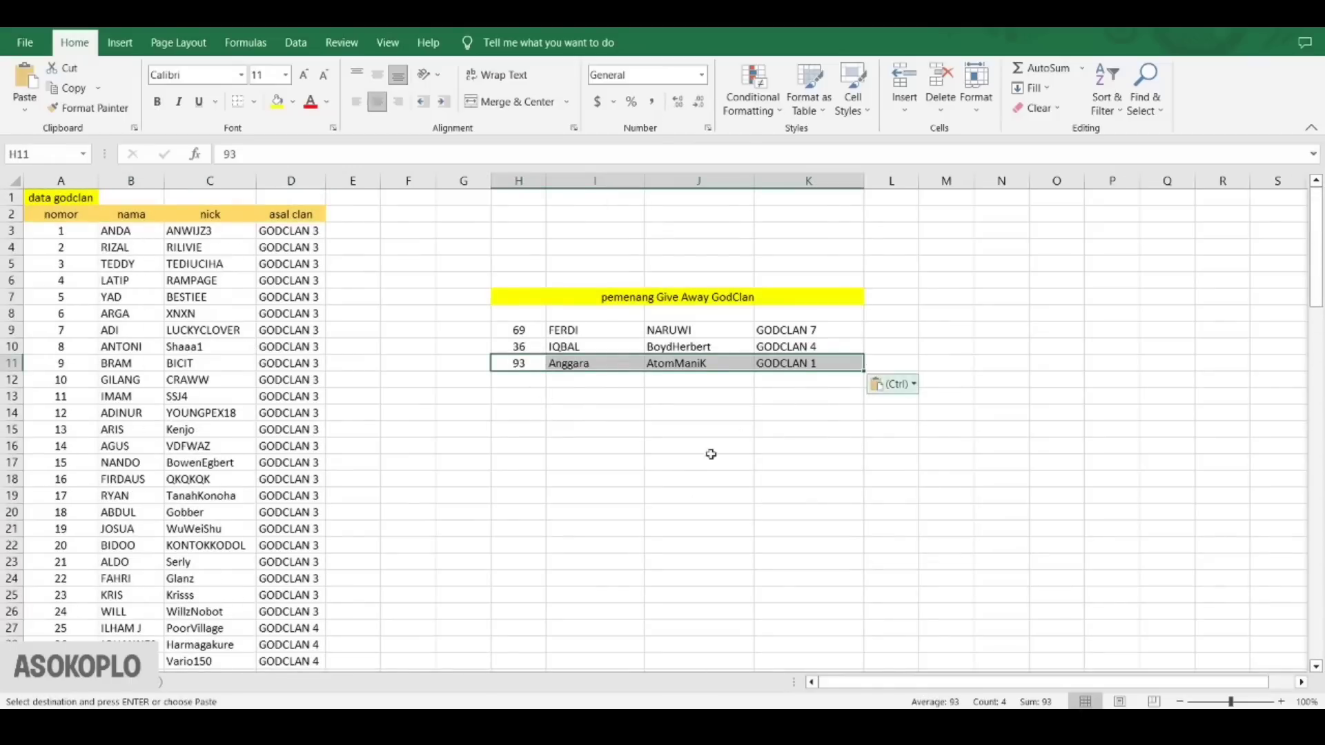
pyautogui.press('ctrl')
# Draw the next random number on random.org, and copy participant number 25's full row in Excel
pyautogui.hotkey('alt', 'Tab')
pyautogui.click(904, 310)
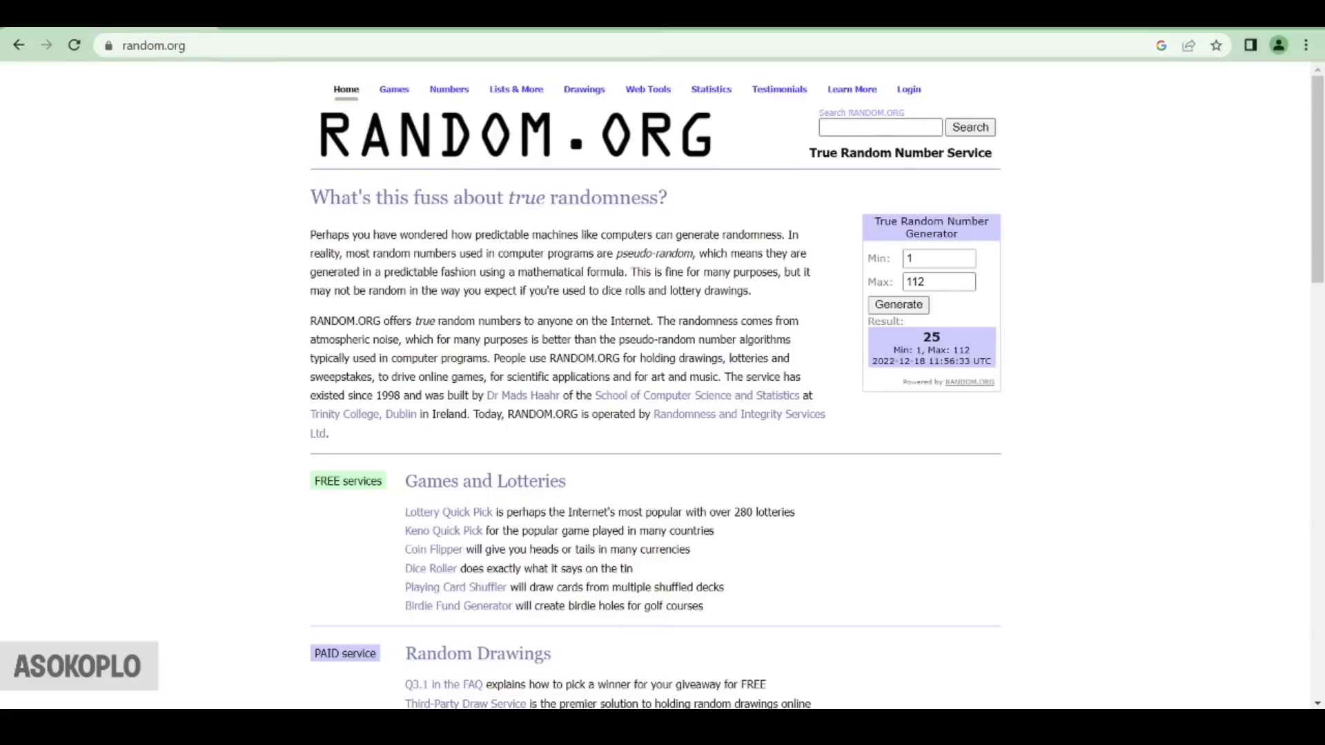
pyautogui.hotkey('alt', 'Tab')
pyautogui.scroll(-5, 153, 530)
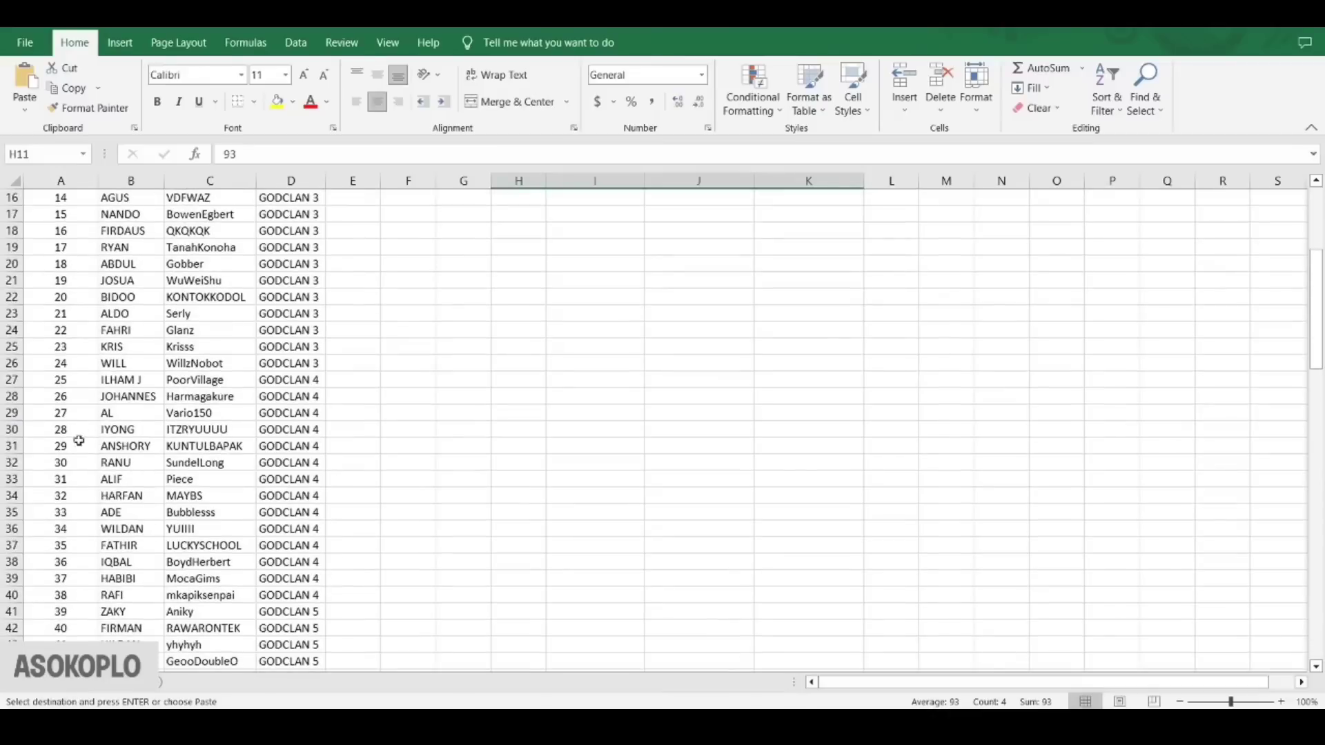
pyautogui.moveTo(57, 383); pyautogui.dragTo(272, 380)
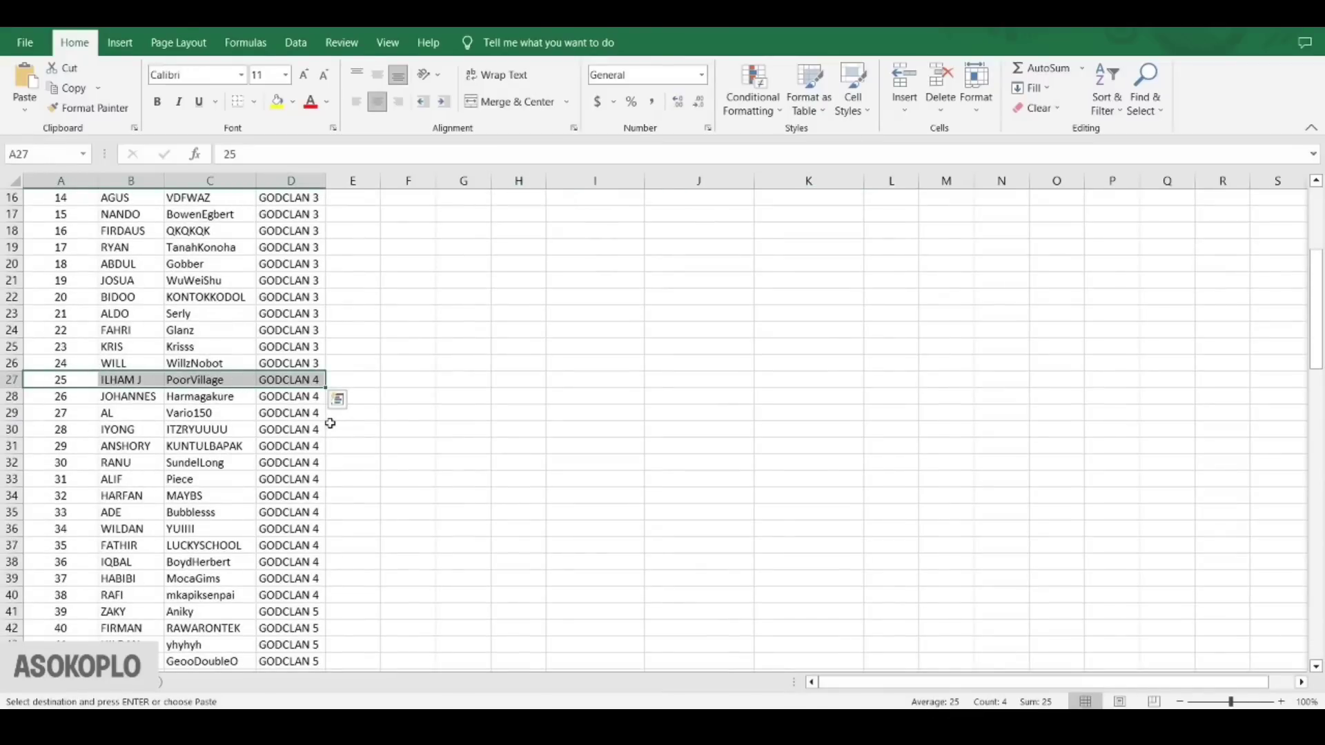
pyautogui.press('Escape')
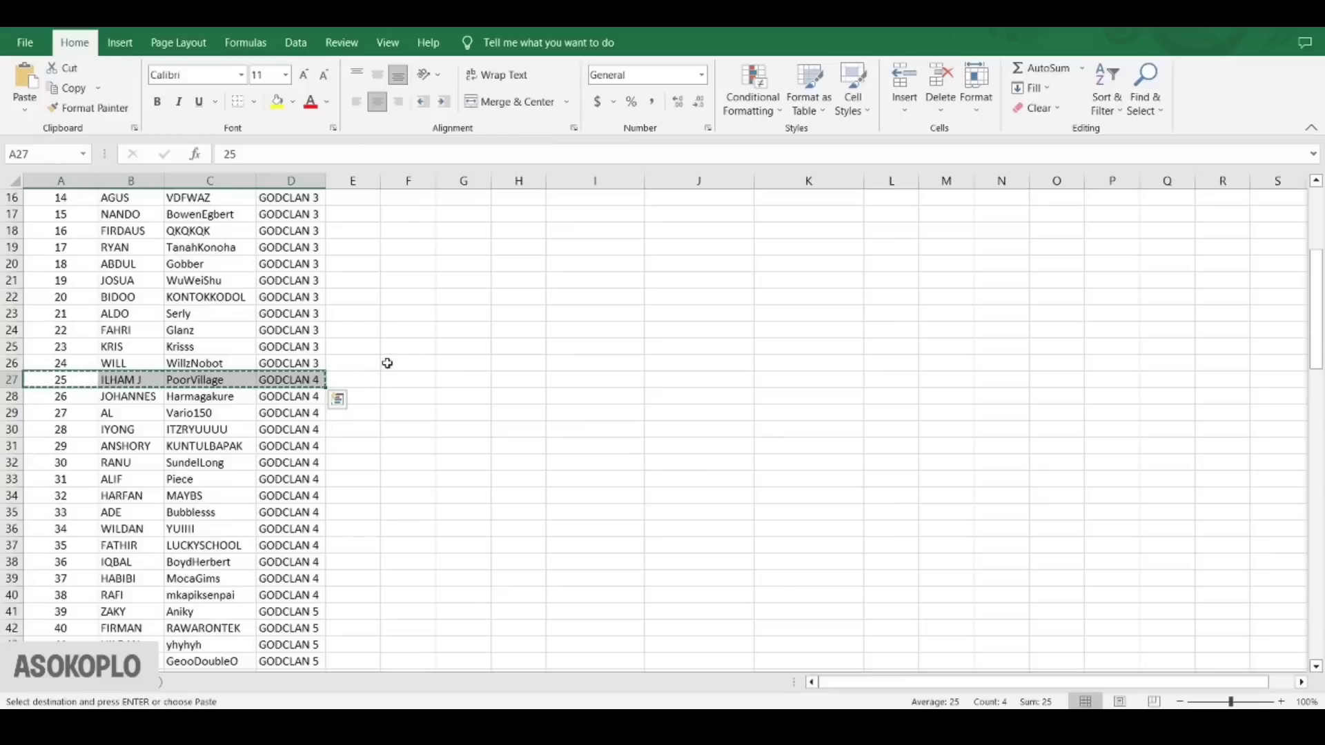
pyautogui.hotkey('ctrl', 'q')
# Paste the copied participant row into H12:K12 below the third winner
pyautogui.scroll(5, 476, 388)
pyautogui.moveTo(525, 381); pyautogui.dragTo(774, 378)
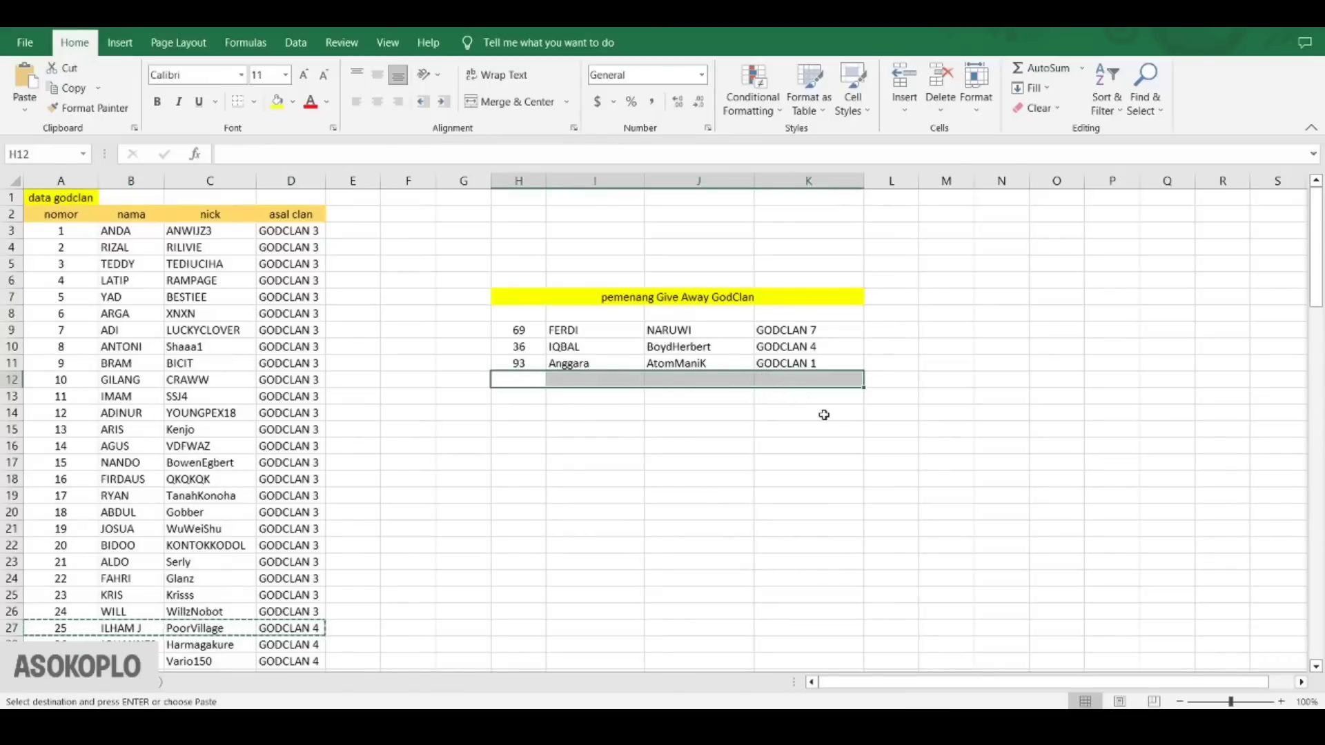
pyautogui.hotkey('ctrl', 'v')
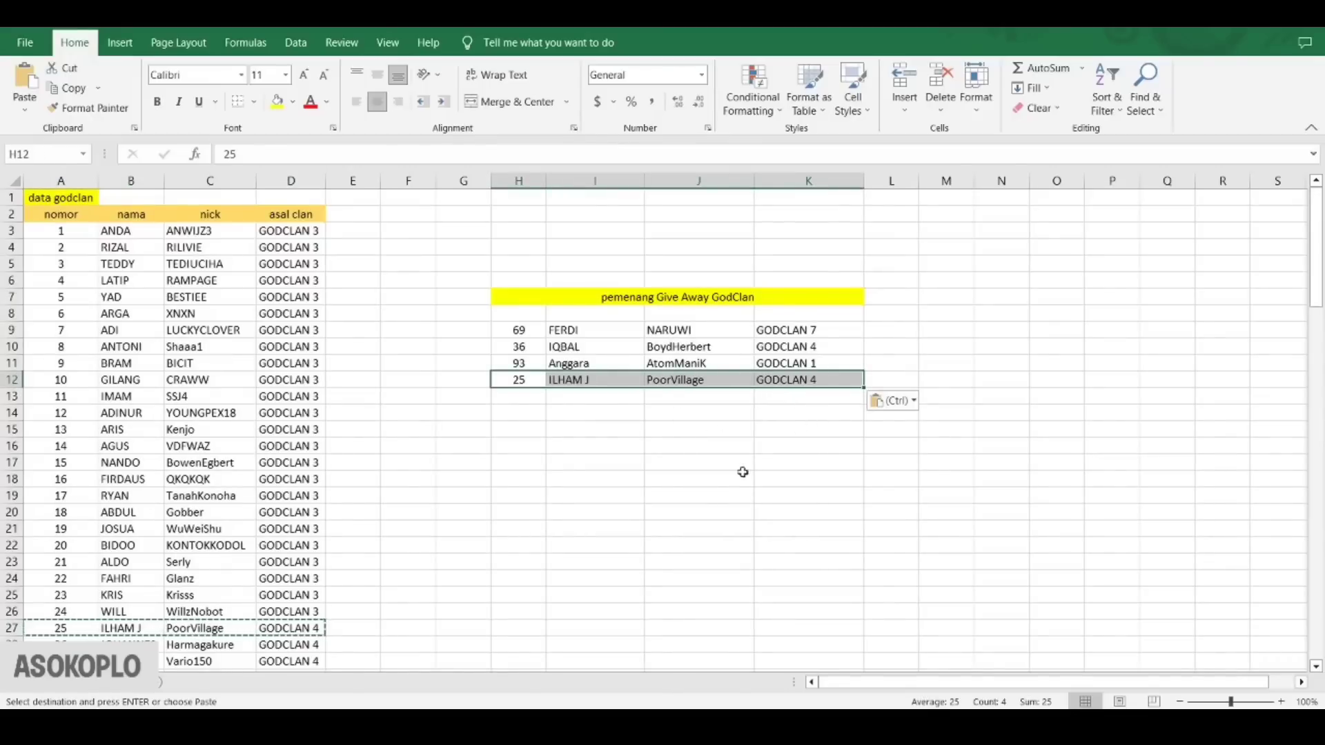
# Generate a new random number between 1 and 112 on random.org, and copy participant number 54's full row in Excel
pyautogui.hotkey('alt', 'Tab')
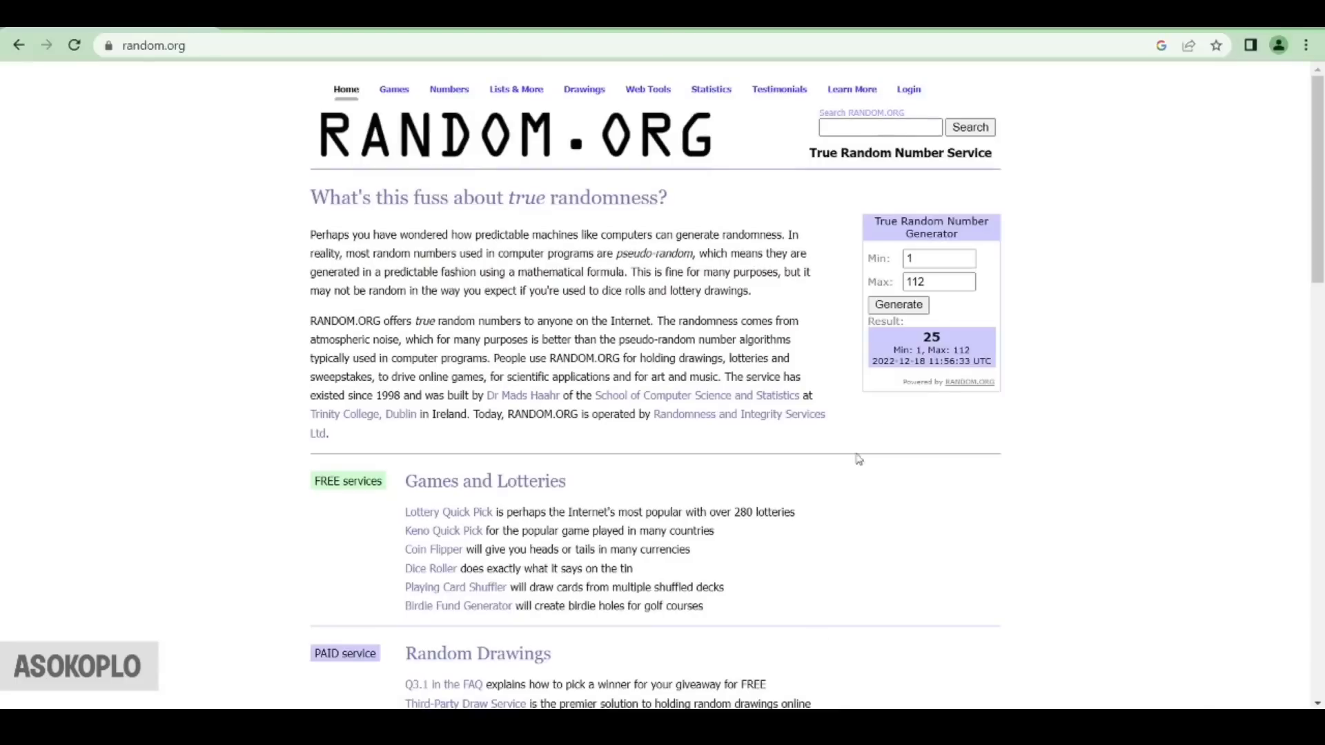
pyautogui.click(899, 306)
pyautogui.hotkey('alt', 'Tab')
pyautogui.hotkey('ctrl', 'v')
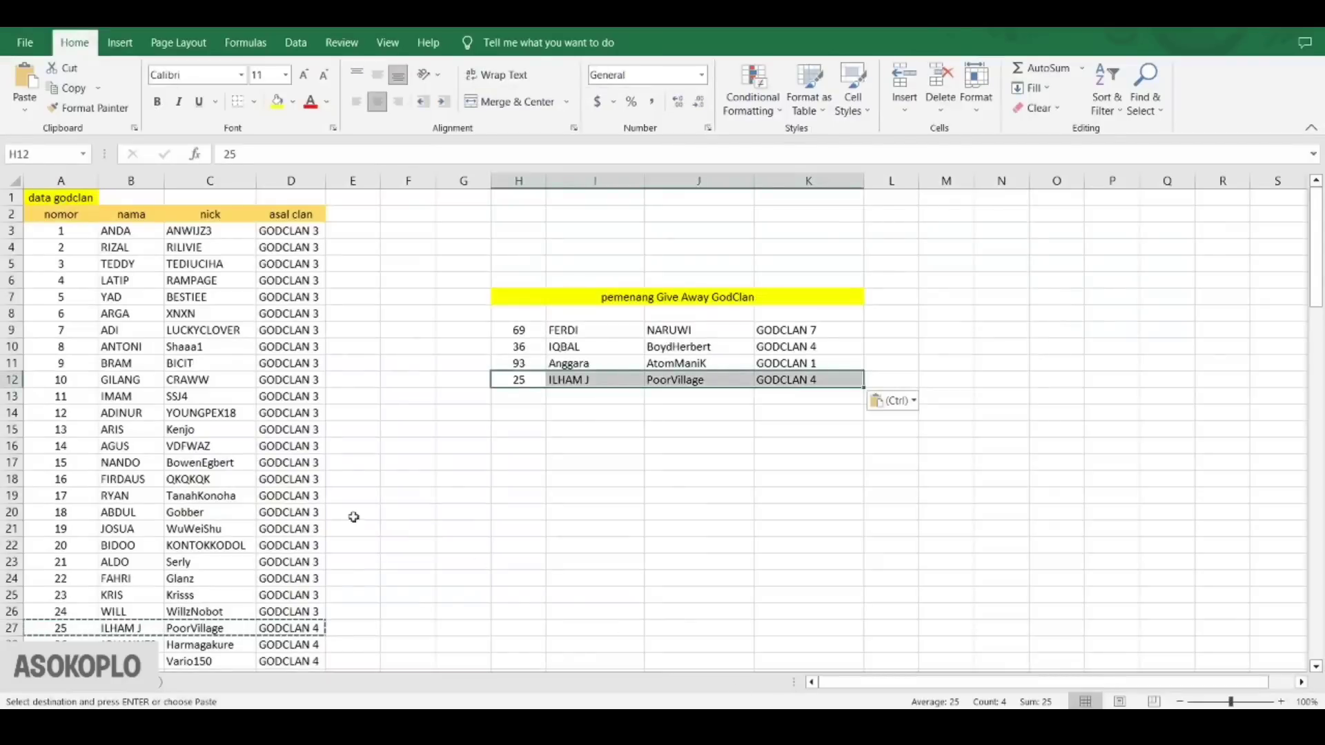
pyautogui.scroll(-5, 200, 547)
pyautogui.scroll(-4, 200, 547)
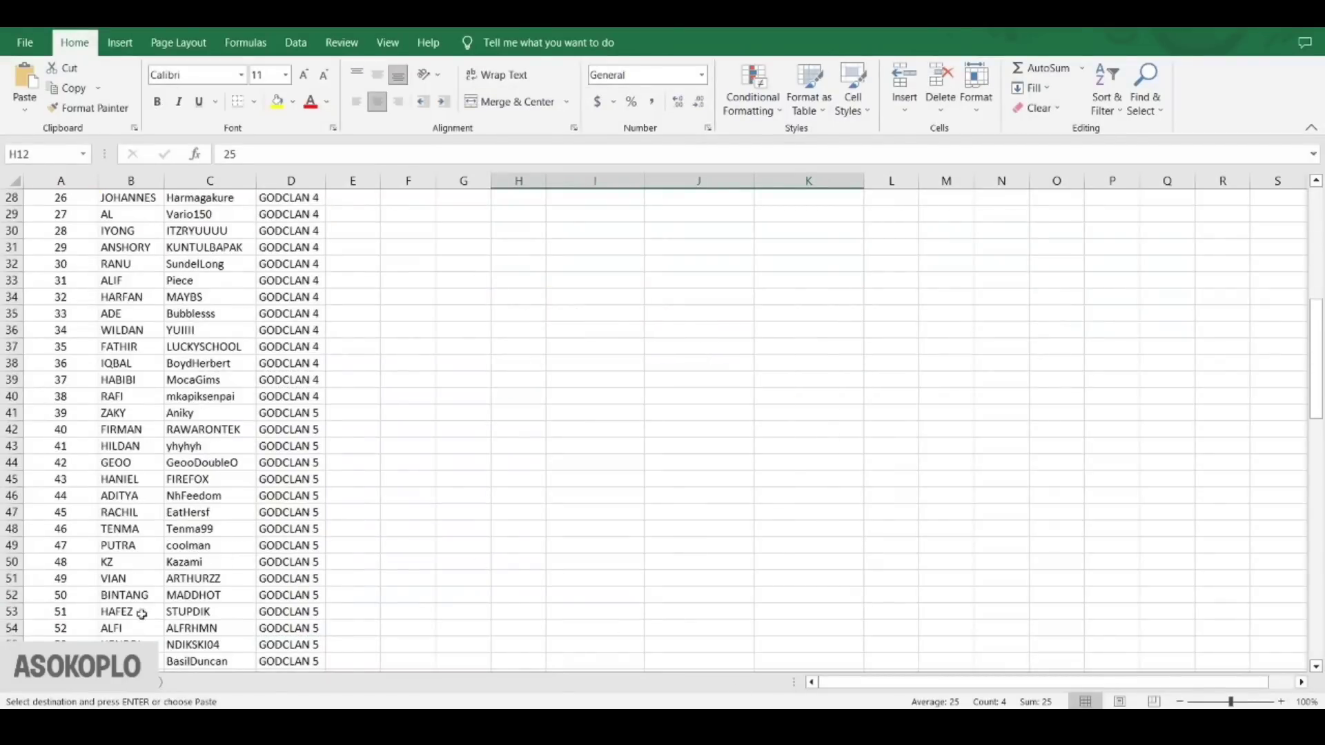
pyautogui.scroll(-1, 141, 614)
pyautogui.moveTo(60, 616); pyautogui.dragTo(262, 616)
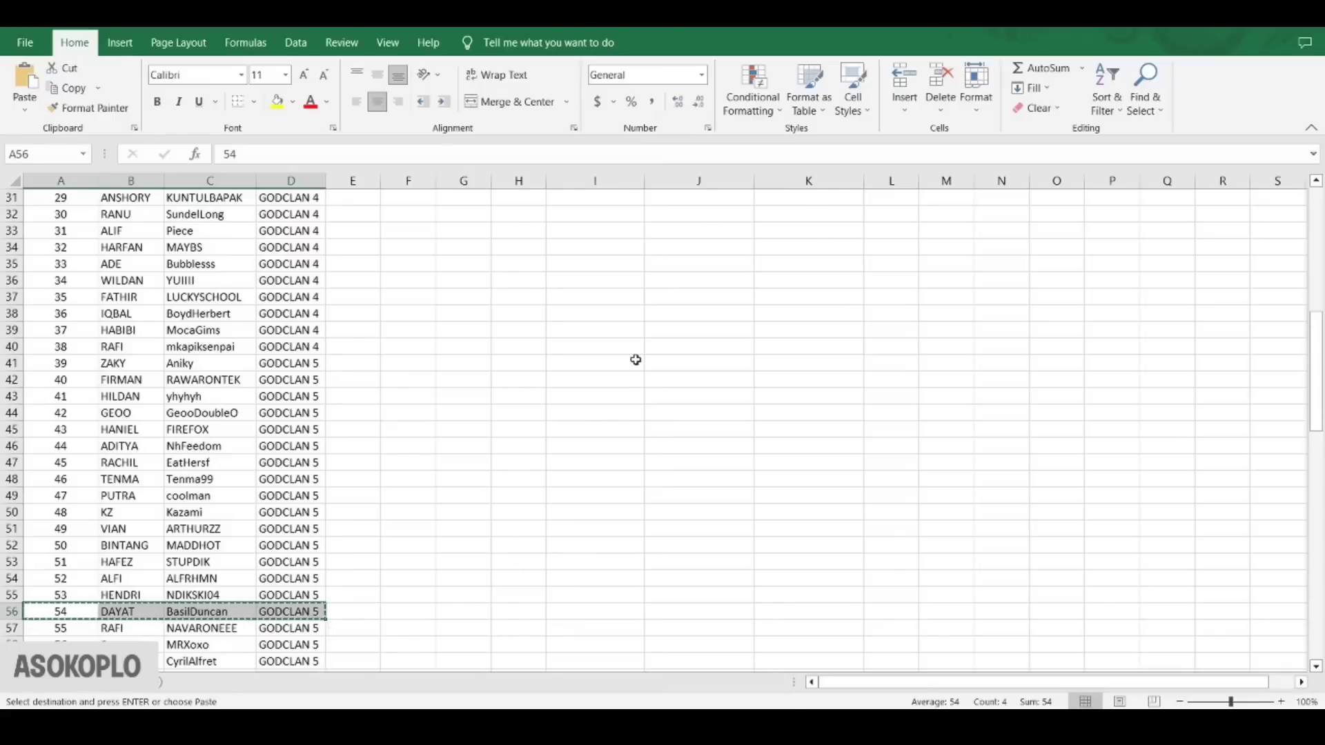
# Paste the copied participant row into H13:K13 below the fourth winner
pyautogui.scroll(9, 628, 345)
pyautogui.moveTo(518, 351); pyautogui.dragTo(810, 351)
pyautogui.hotkey('ctrl', 'v')
pyautogui.click(760, 412)
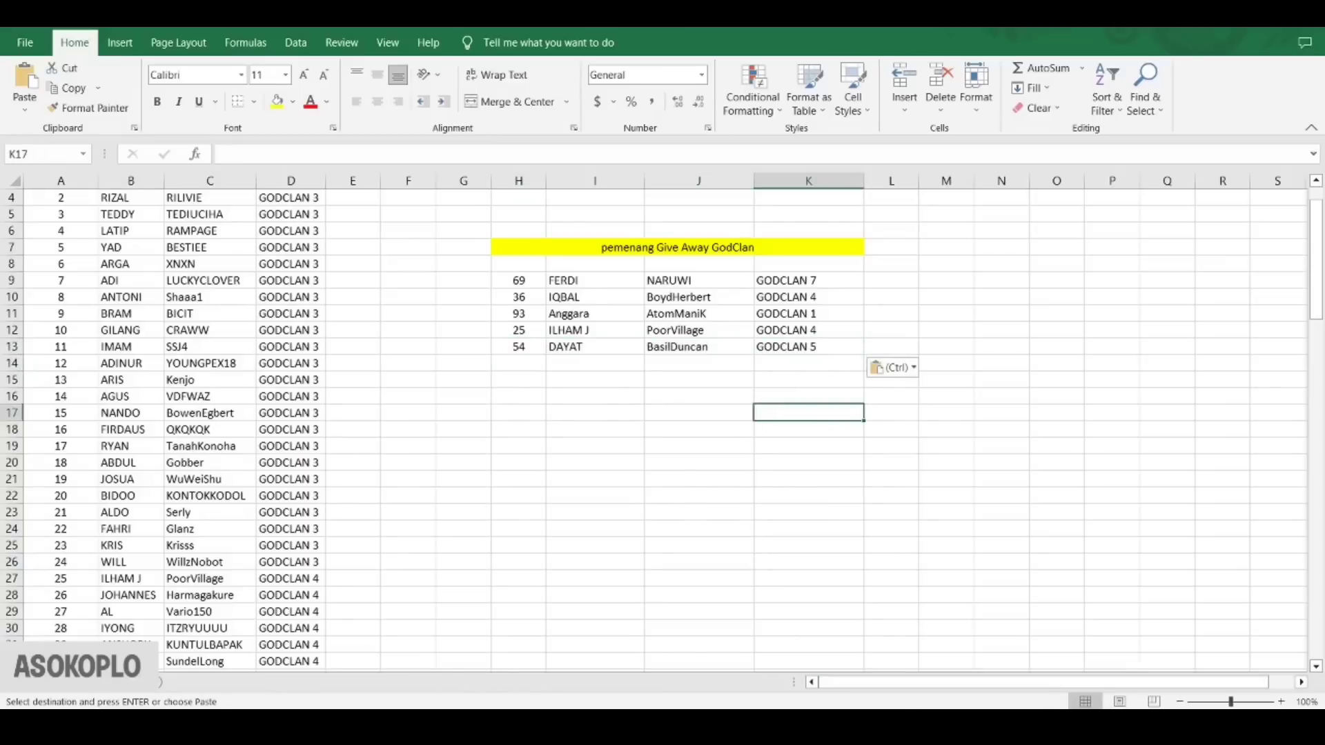
# Generate another random number on random.org and check it against the winners already listed in Excel
pyautogui.hotkey('alt', 'Tab')
pyautogui.click(915, 307)
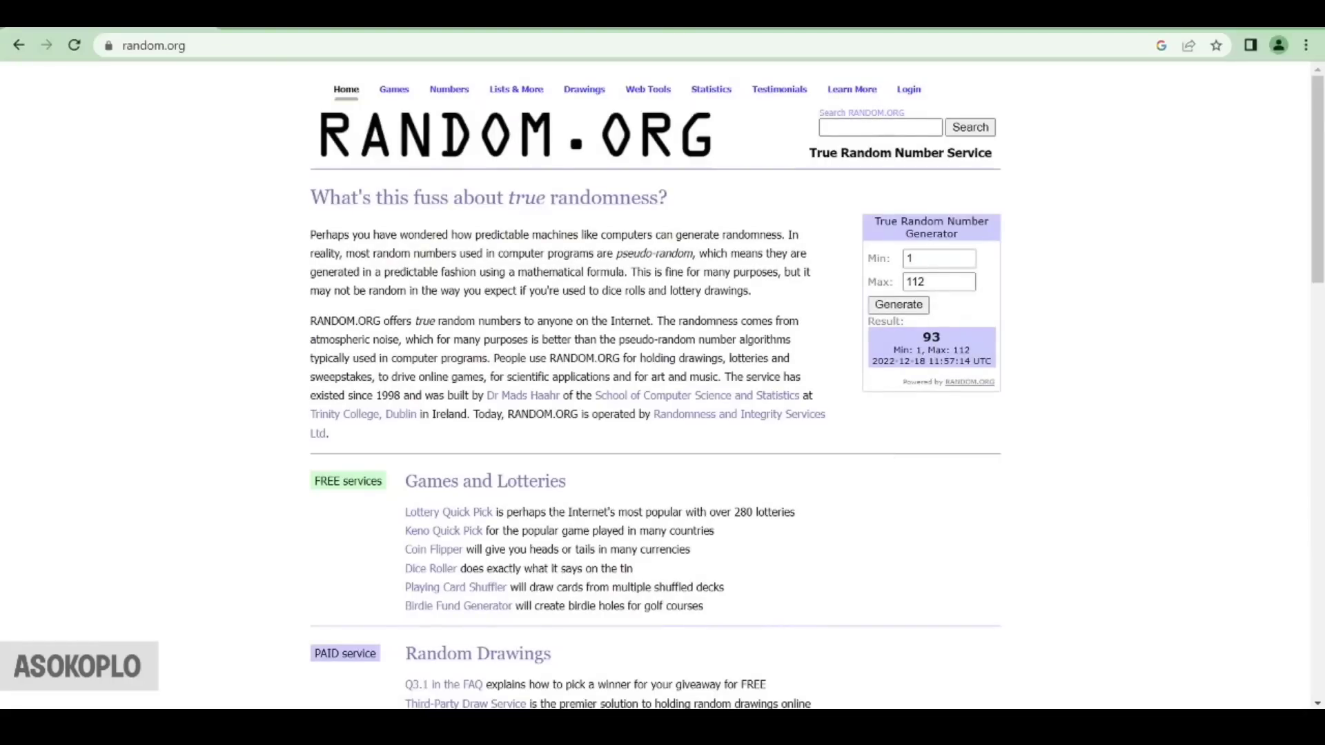
pyautogui.hotkey('alt', 'Tab')
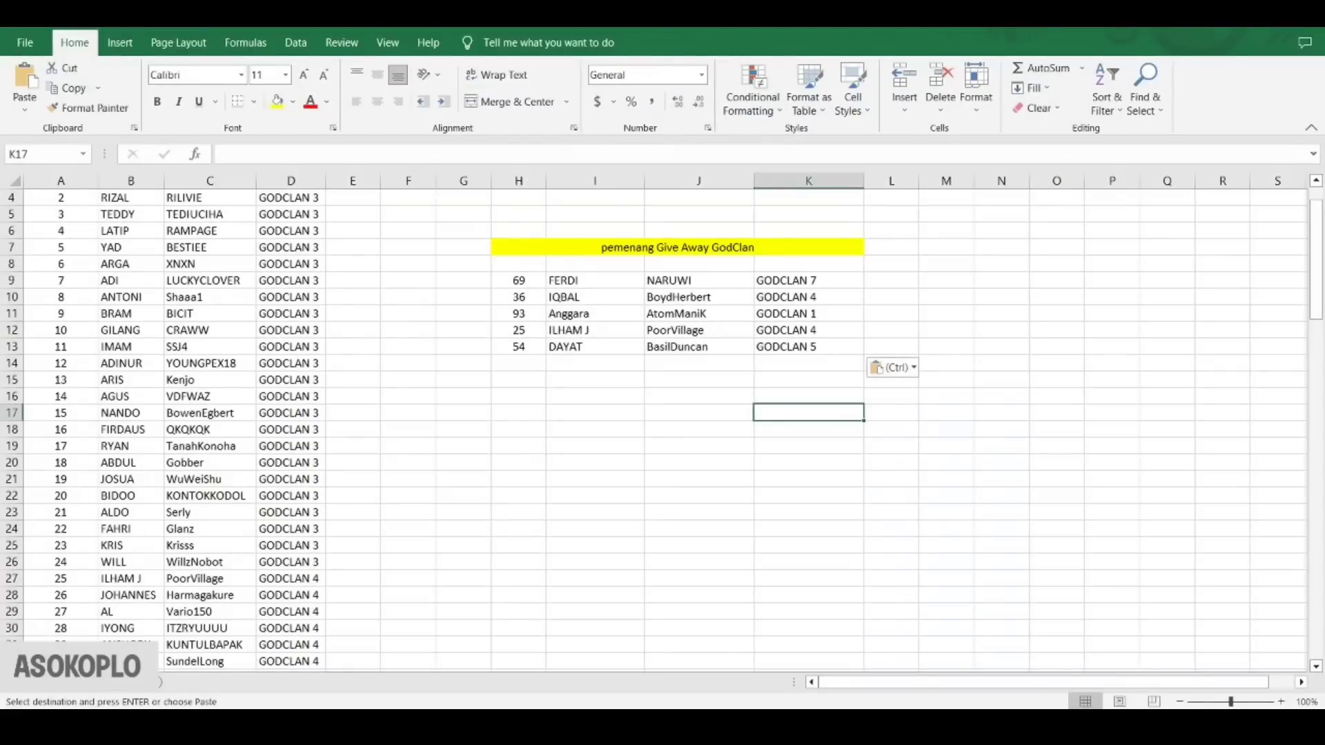
# Redraw the random number on random.org, and copy participant number 39's full row in Excel
pyautogui.hotkey('alt', 'Tab')
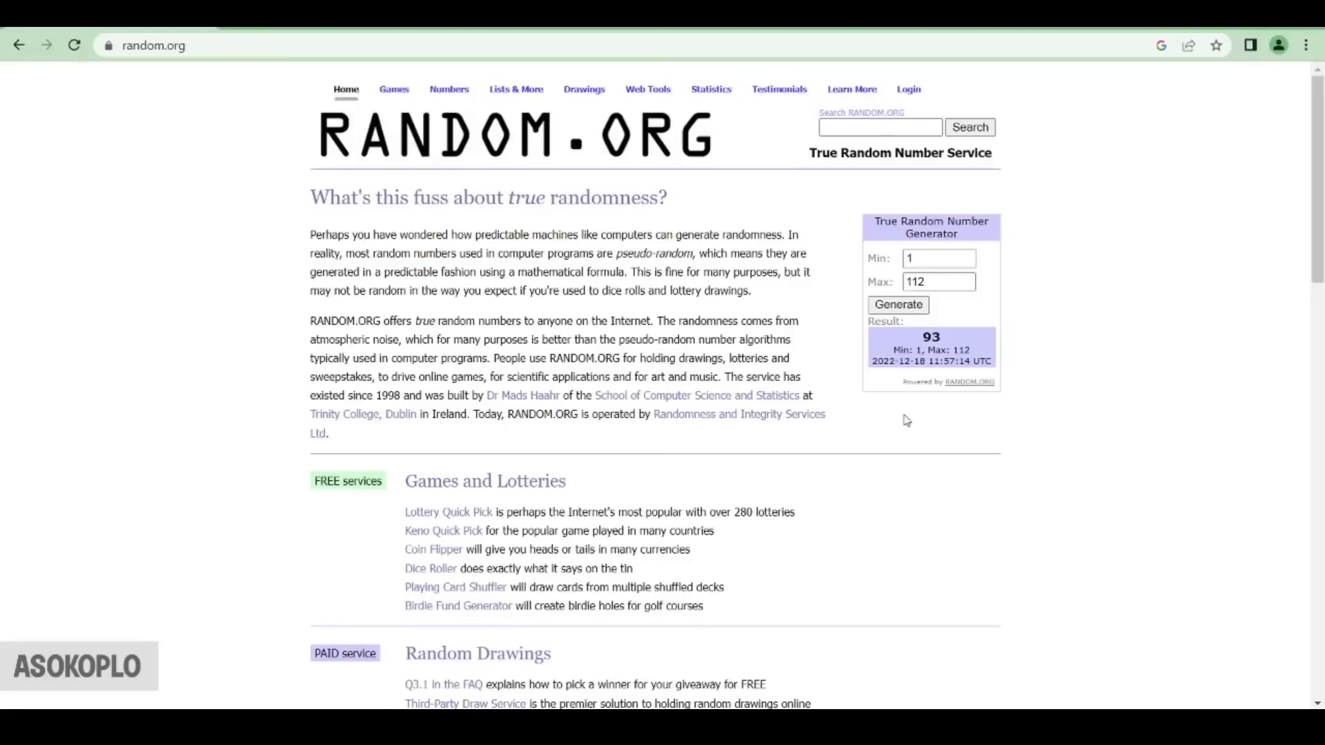
pyautogui.click(905, 306)
pyautogui.hotkey('alt', 'Tab')
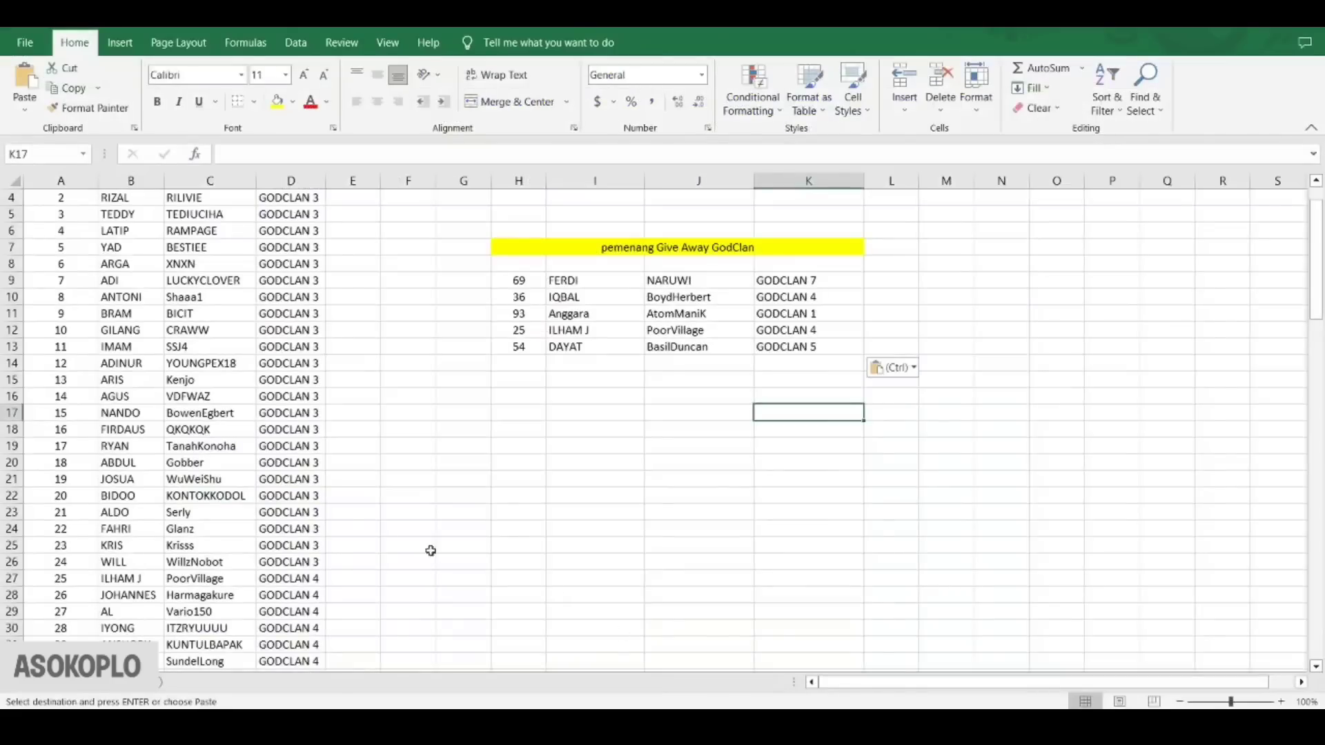
pyautogui.scroll(-2, 238, 485)
pyautogui.scroll(-3, 138, 501)
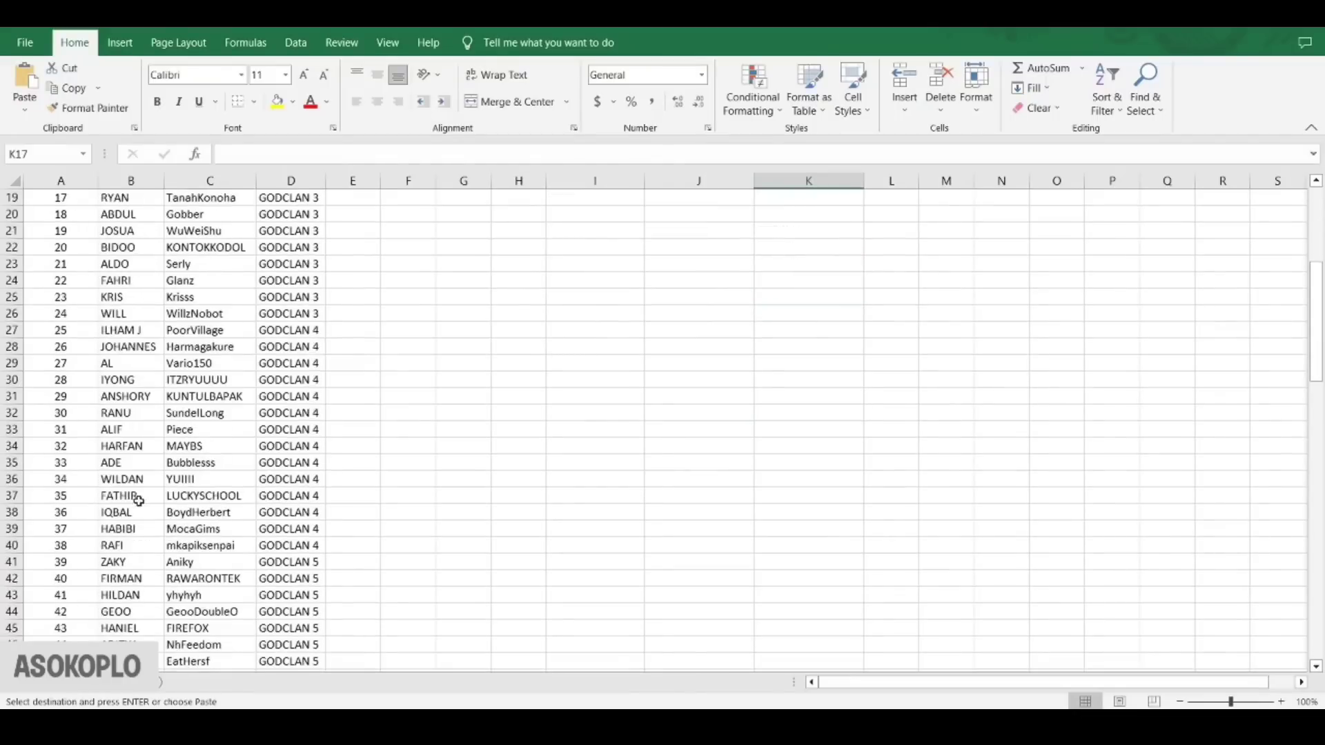
pyautogui.moveTo(74, 565); pyautogui.dragTo(281, 565)
pyautogui.hotkey('ctrl', 'c')
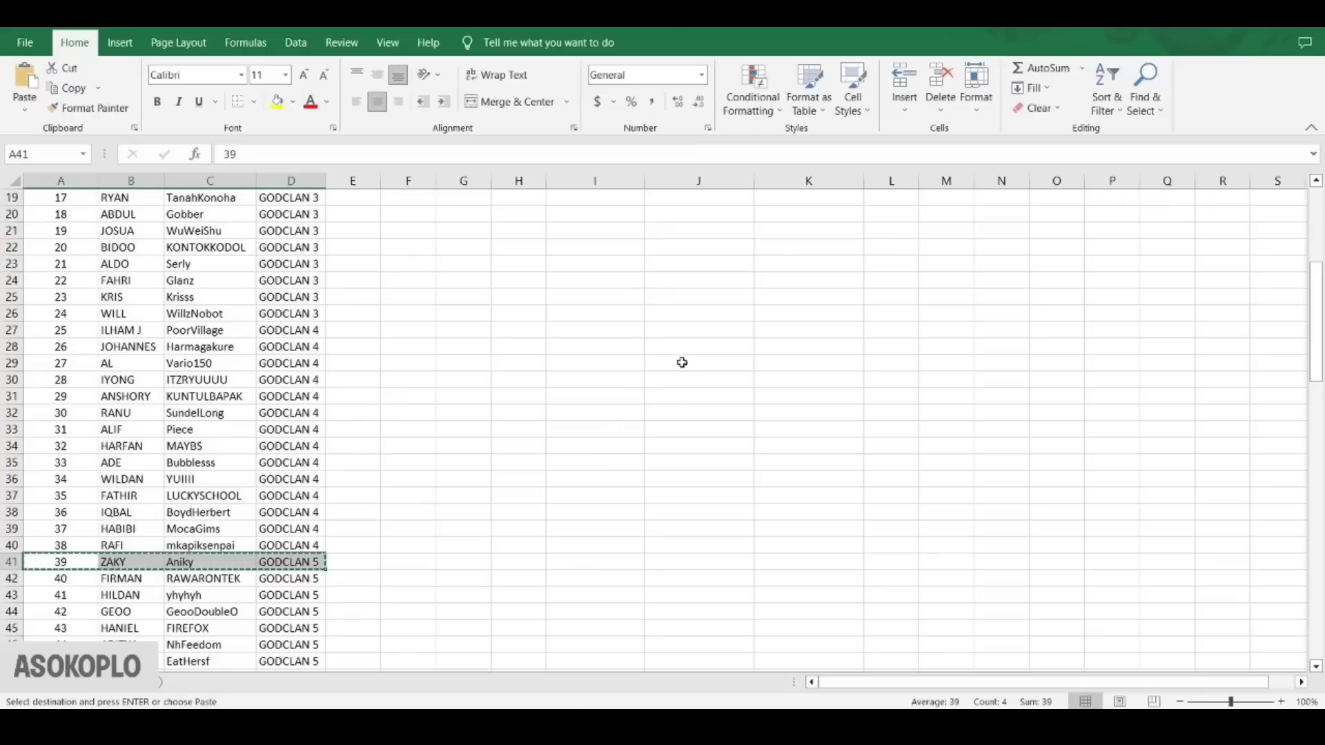
# Paste the copied participant row at H14 in the giveaway winners list, directly beneath the fifth winner
pyautogui.scroll(6, 662, 370)
pyautogui.moveTo(532, 421); pyautogui.dragTo(793, 423)
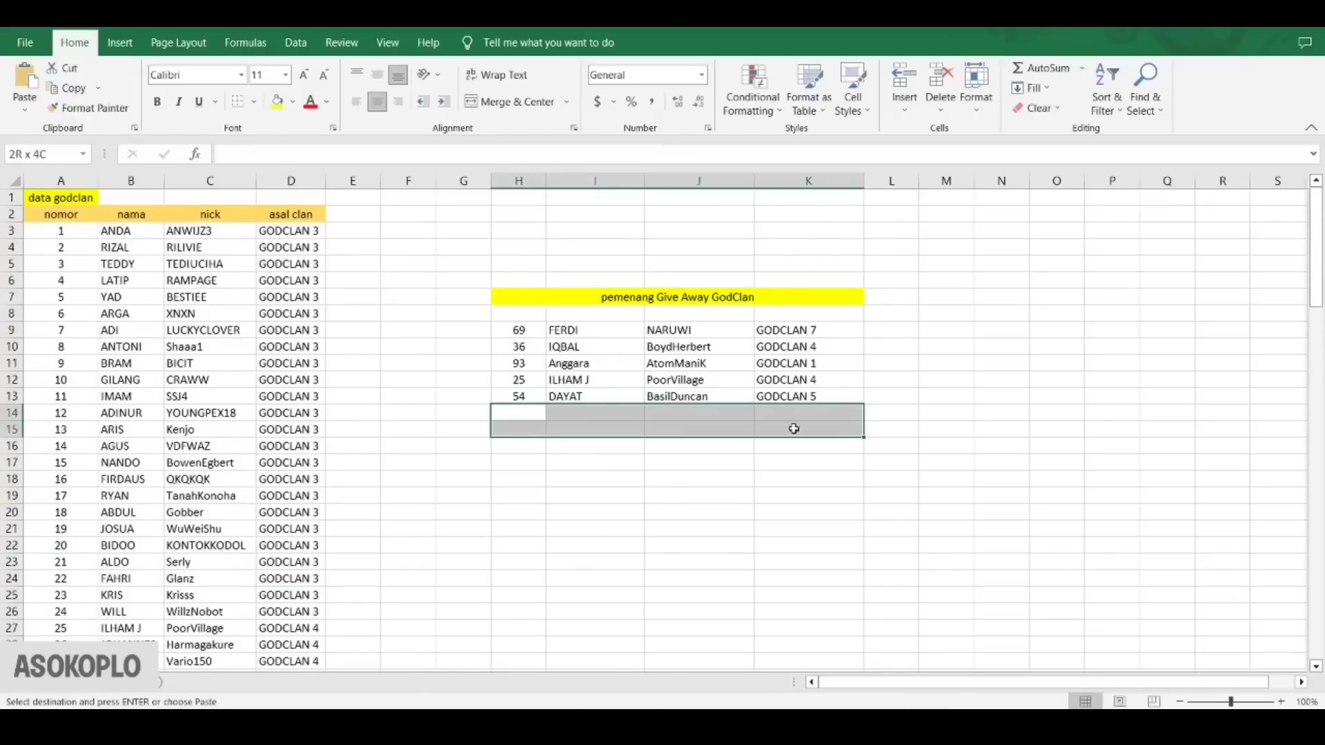
pyautogui.hotkey('ctrl', 'v')
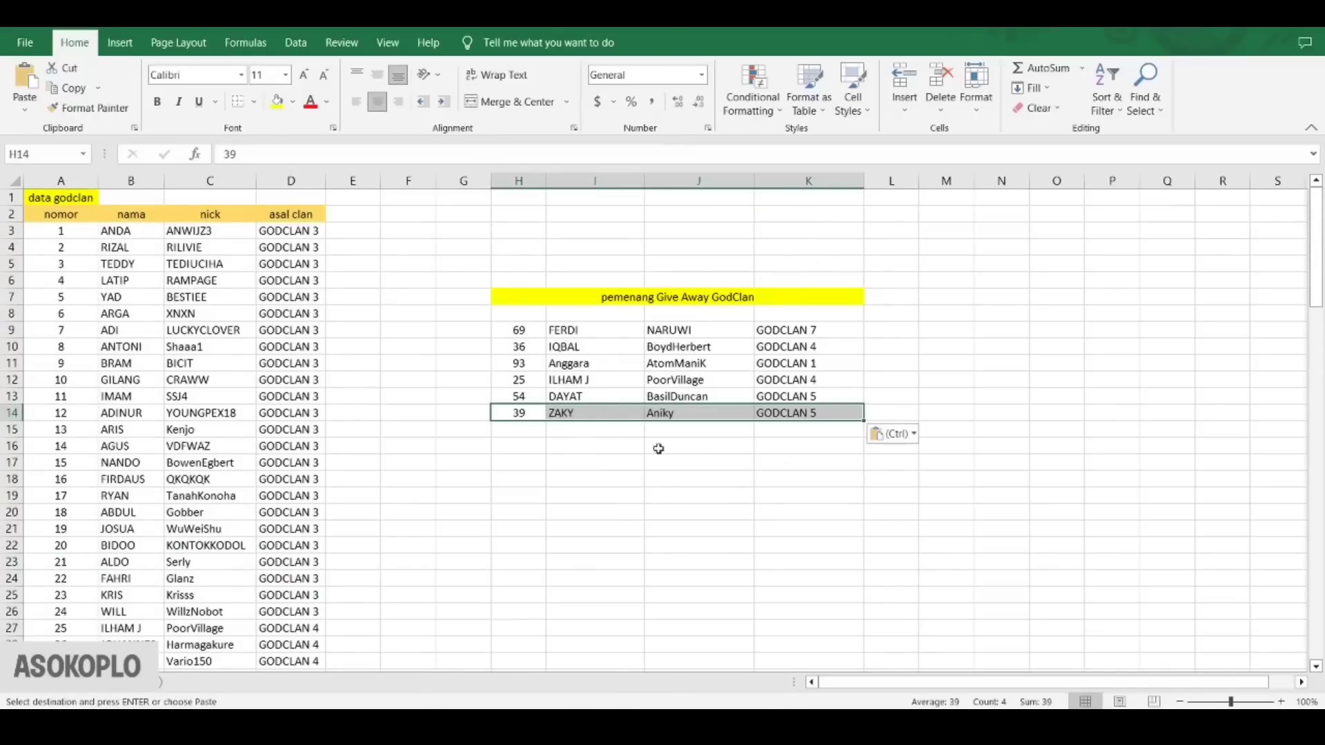
pyautogui.click(530, 430)
# Generate the next random number on random.org, and copy participant number 40's full row in Excel
pyautogui.hotkey('alt', 'Tab')
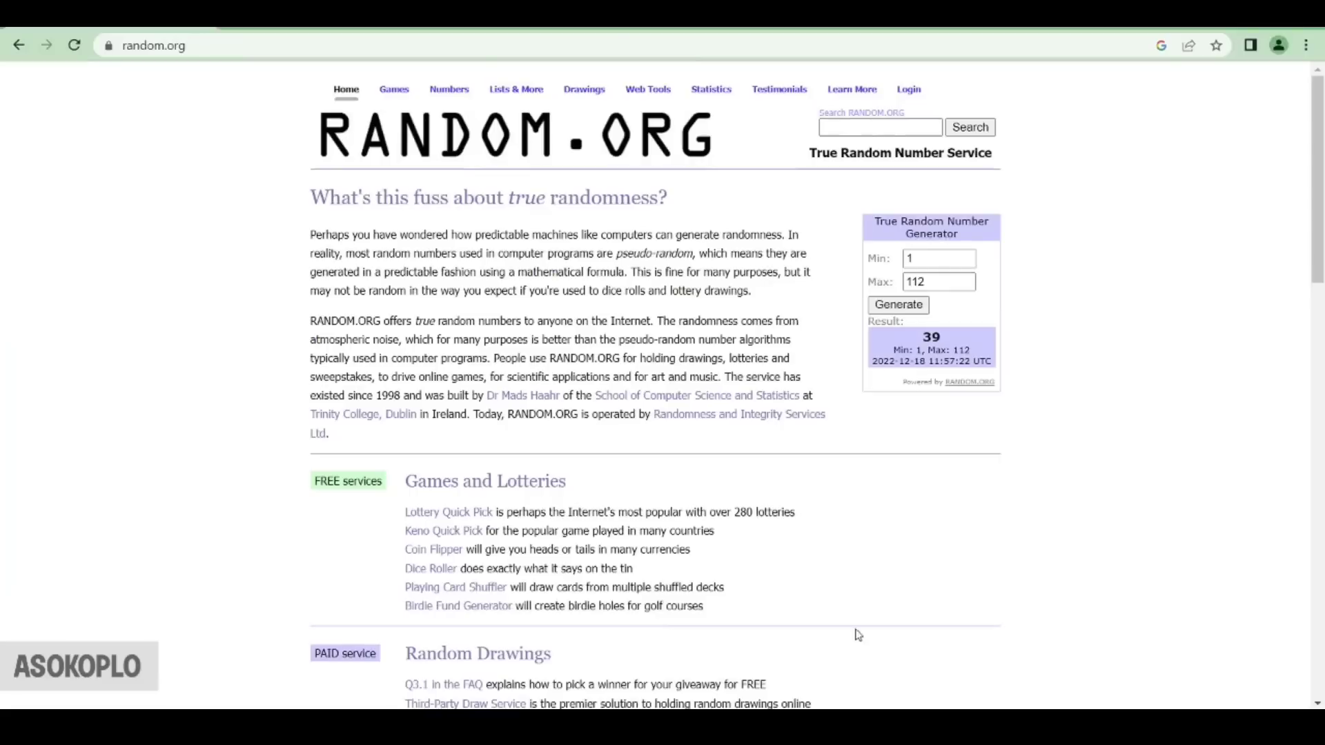
pyautogui.click(897, 304)
pyautogui.hotkey('alt', 'Tab')
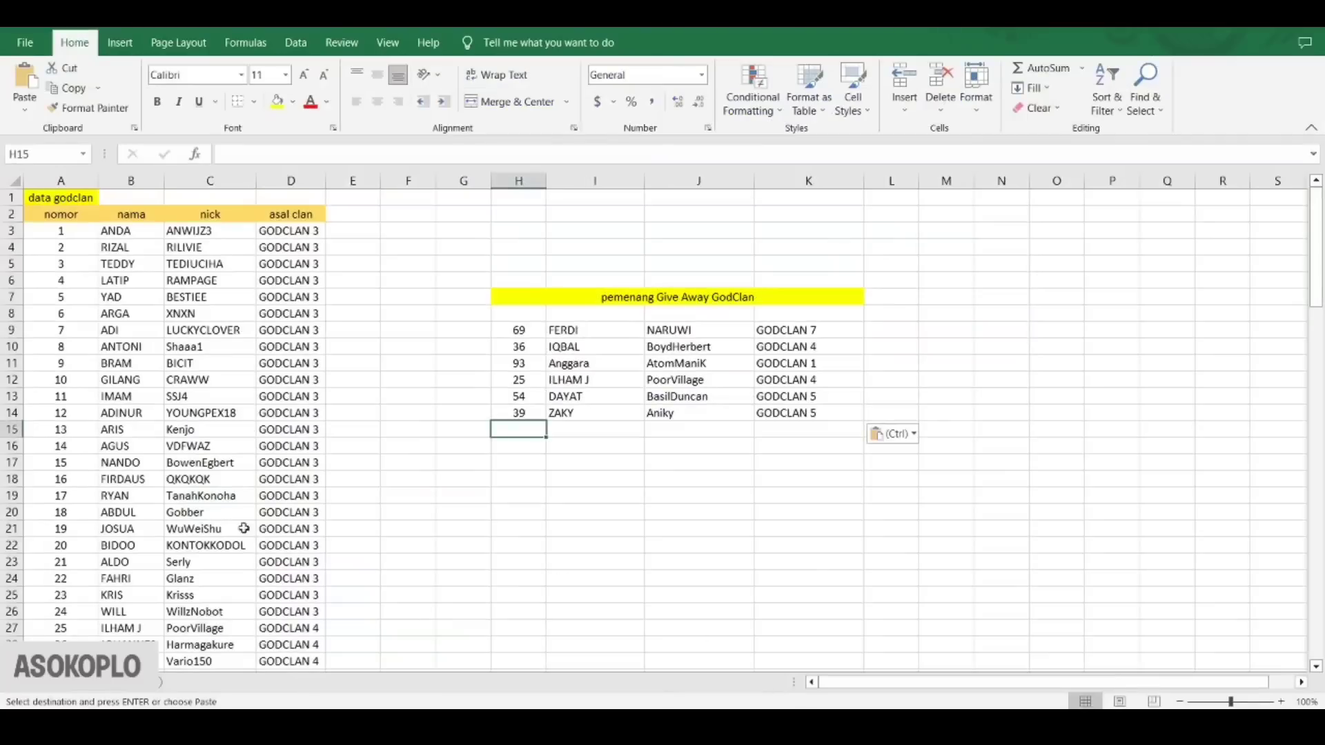
pyautogui.scroll(-7, 214, 524)
pyautogui.moveTo(77, 530); pyautogui.dragTo(314, 529)
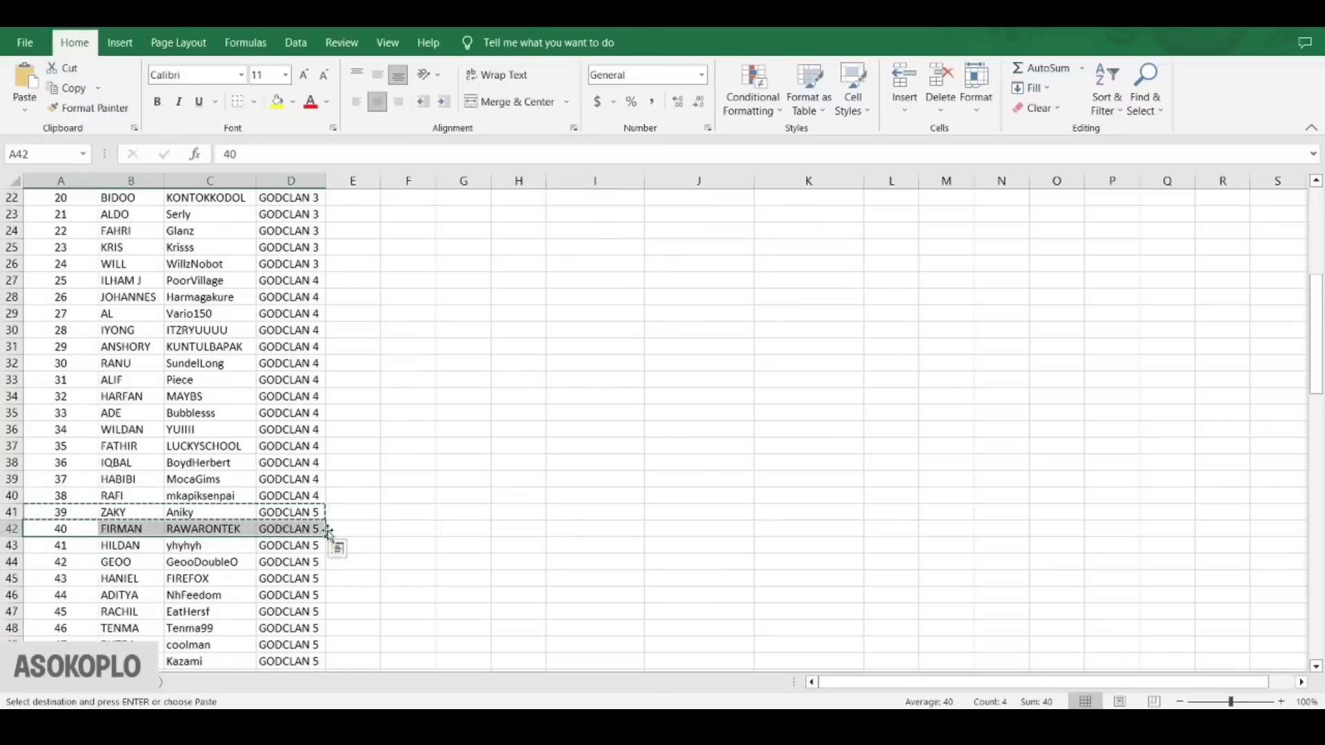
pyautogui.hotkey('ctrl', 'c')
# Paste the copied participant row into H15:K15 below the sixth winner, and select H16
pyautogui.scroll(7, 691, 413)
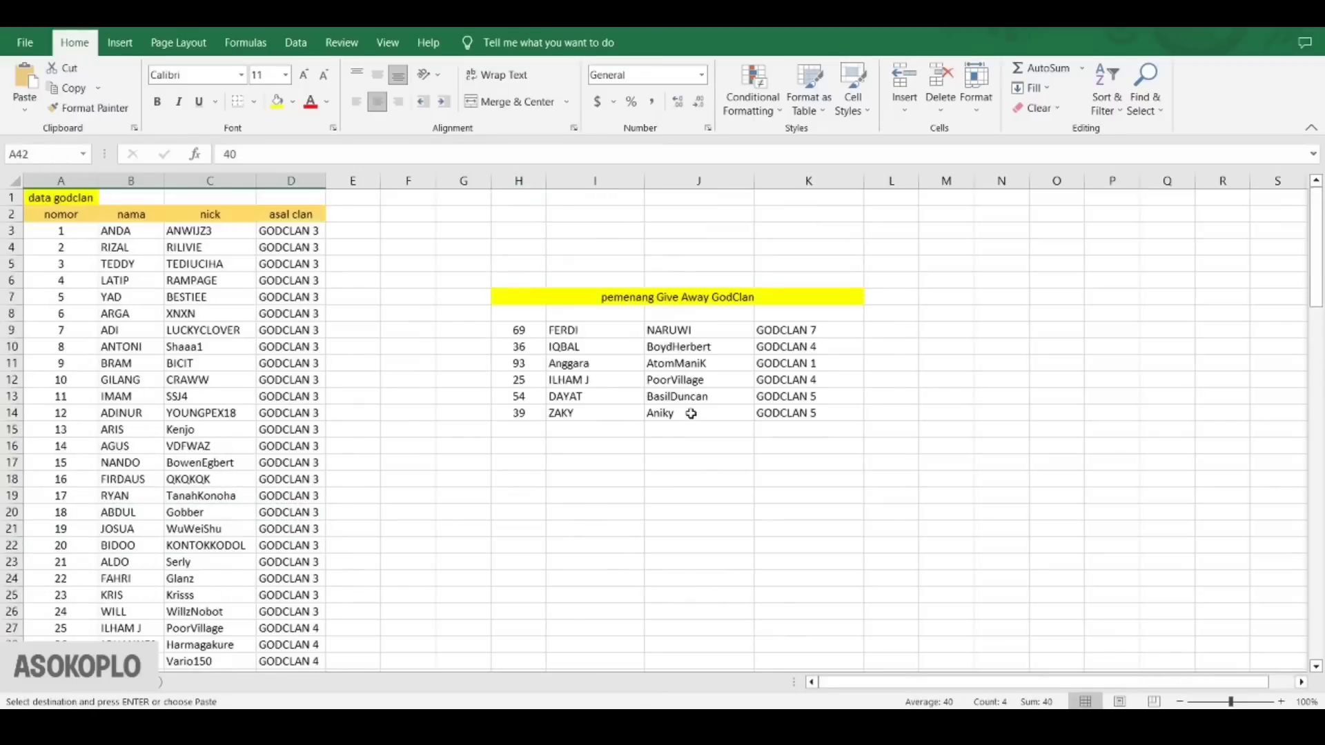
pyautogui.moveTo(543, 429); pyautogui.dragTo(783, 431)
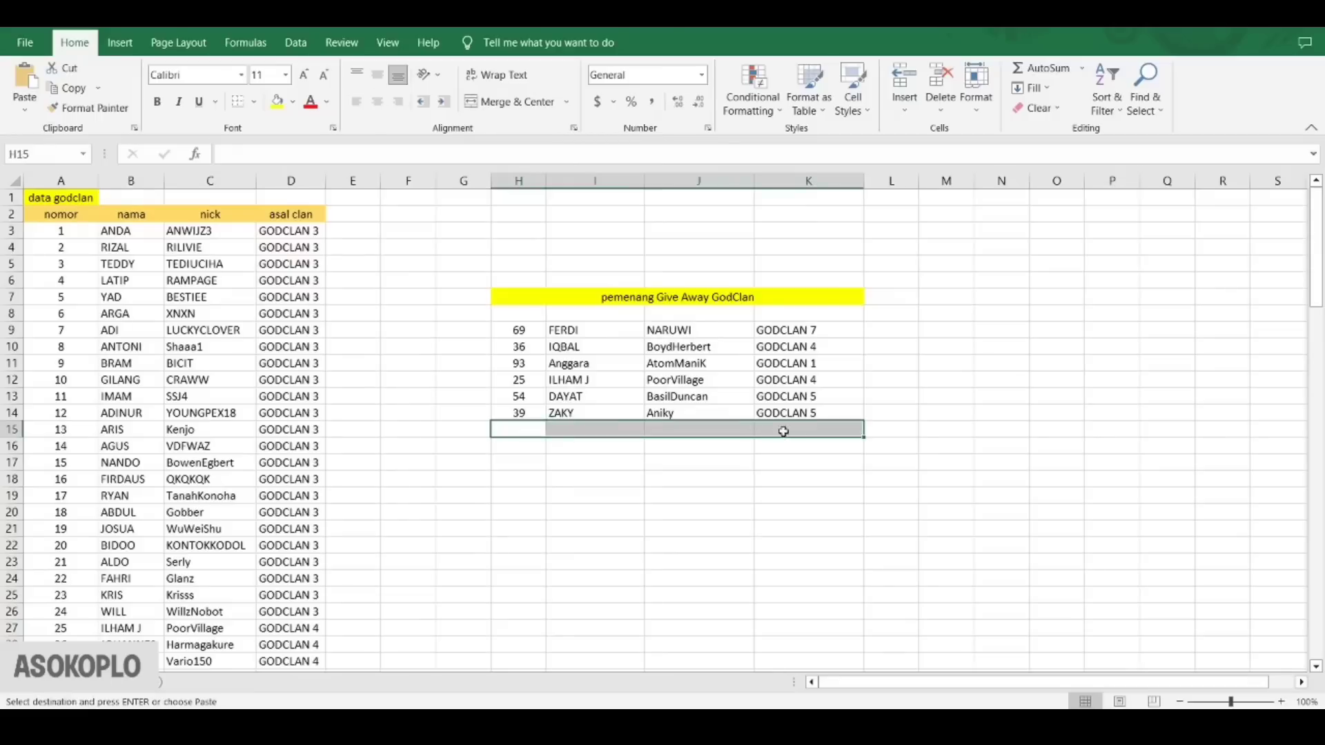
pyautogui.hotkey('ctrl', 'v')
pyautogui.press('ctrl')
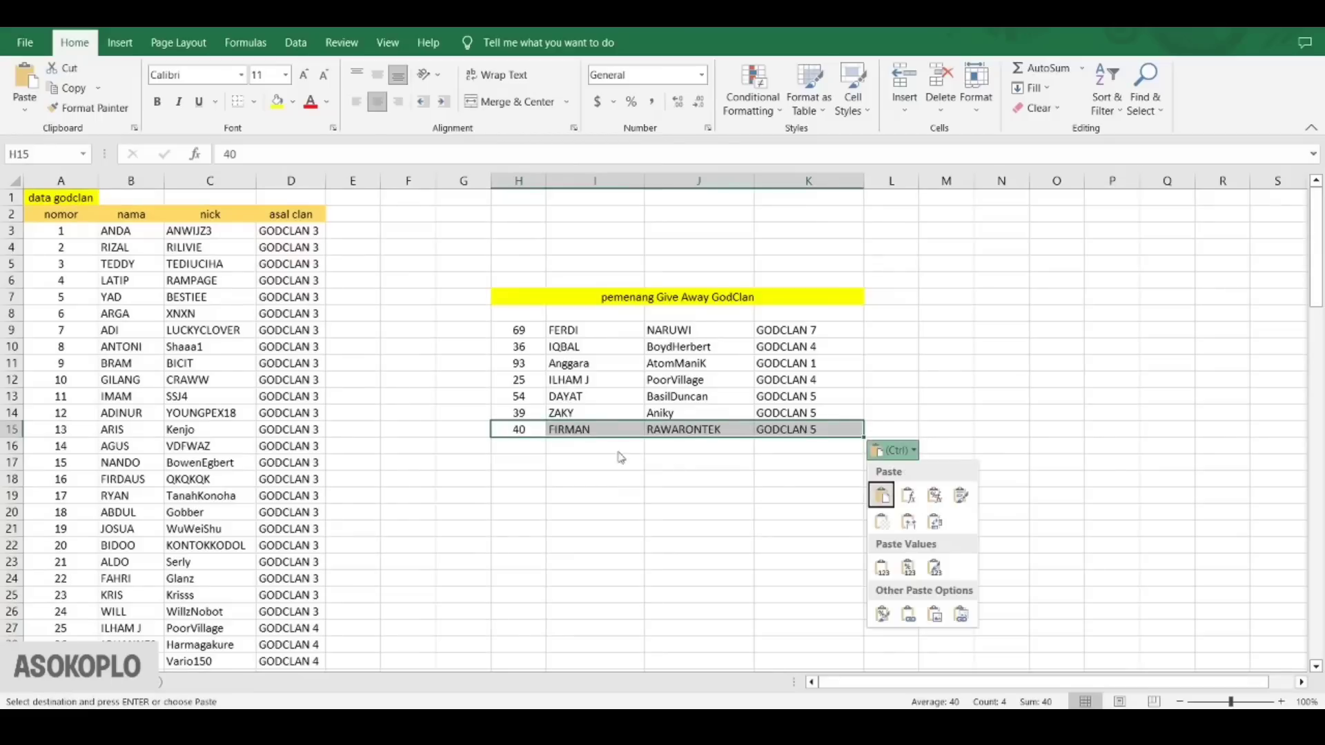
pyautogui.click(512, 448)
pyautogui.click(518, 445)
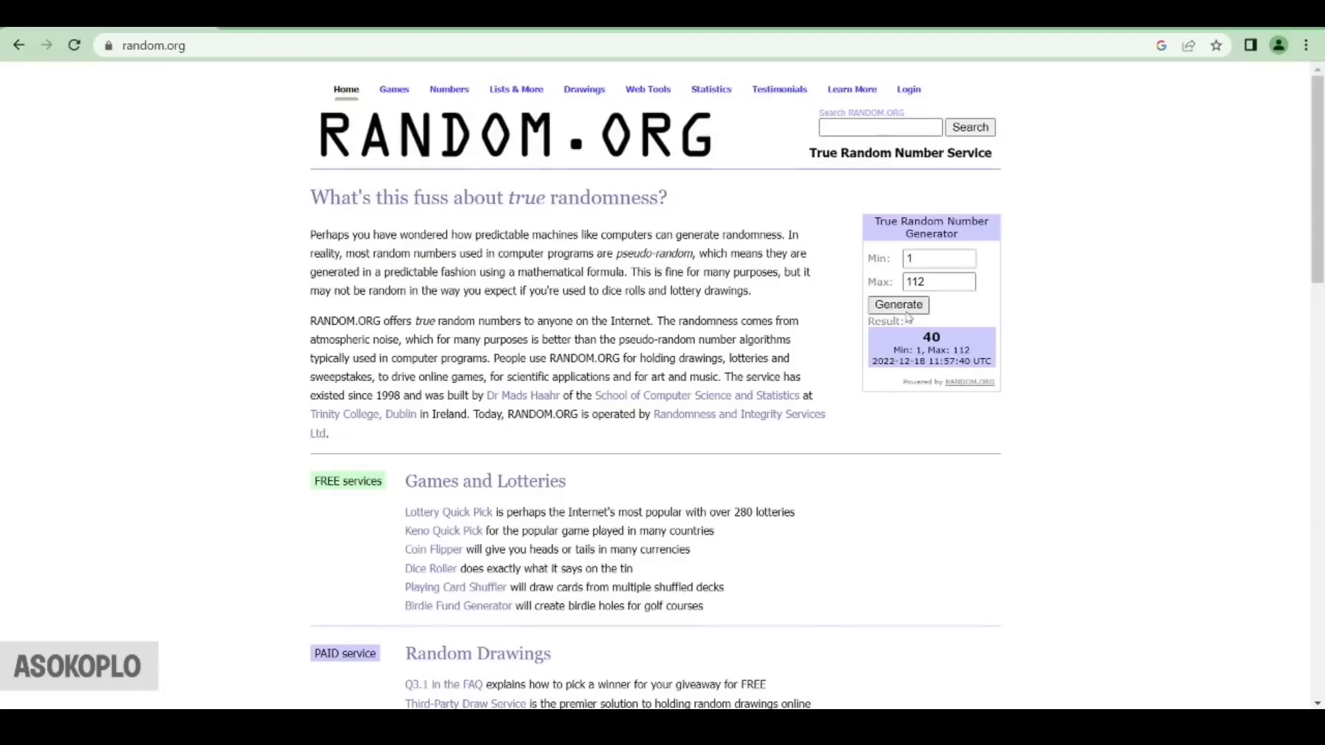
# Generate another random number on random.org, and copy participant number 35's full row in Excel
pyautogui.click(908, 307)
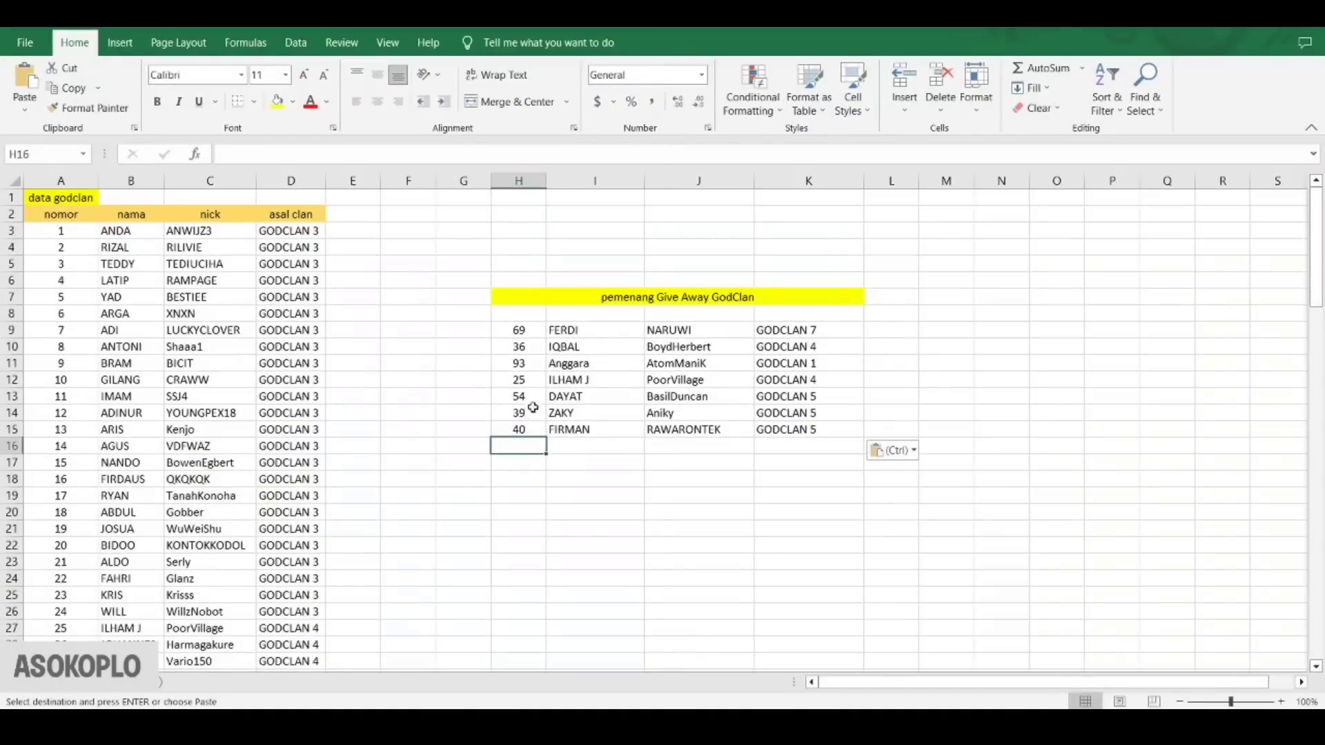
pyautogui.scroll(-7, 207, 514)
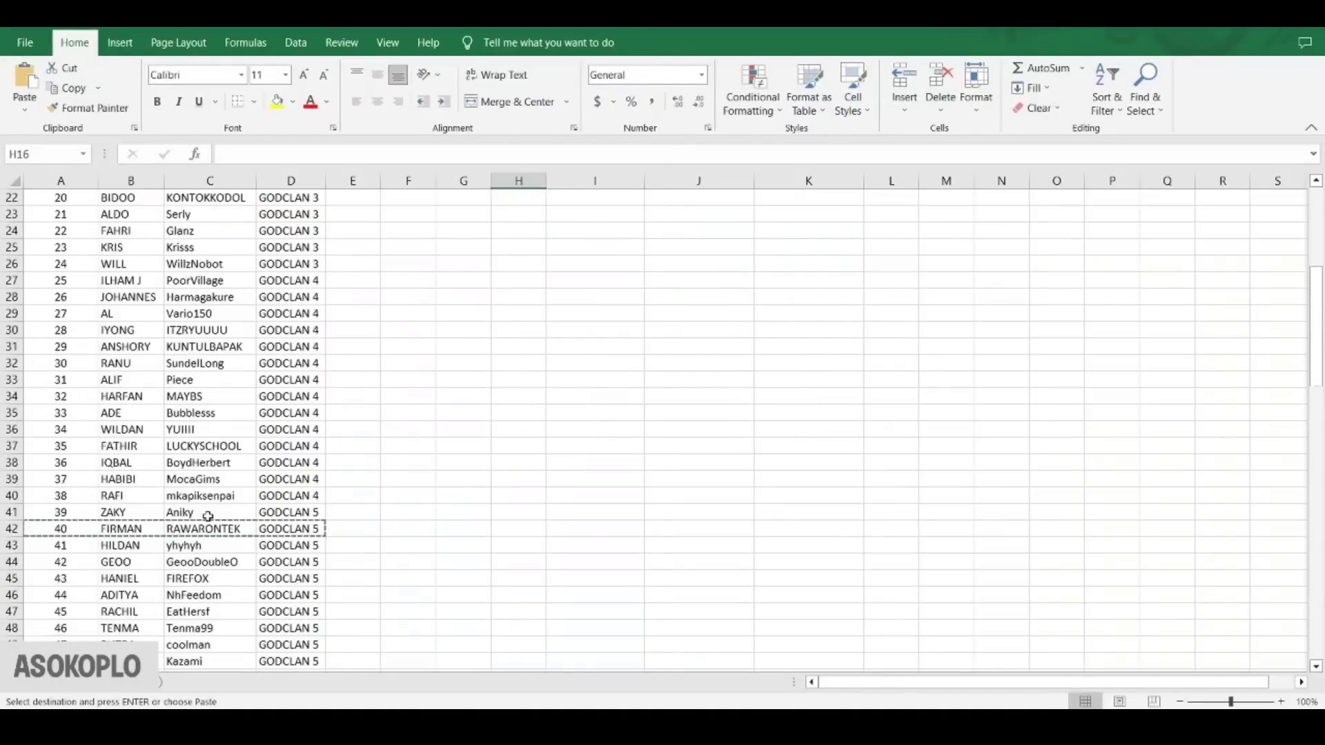
pyautogui.moveTo(96, 448); pyautogui.dragTo(290, 447)
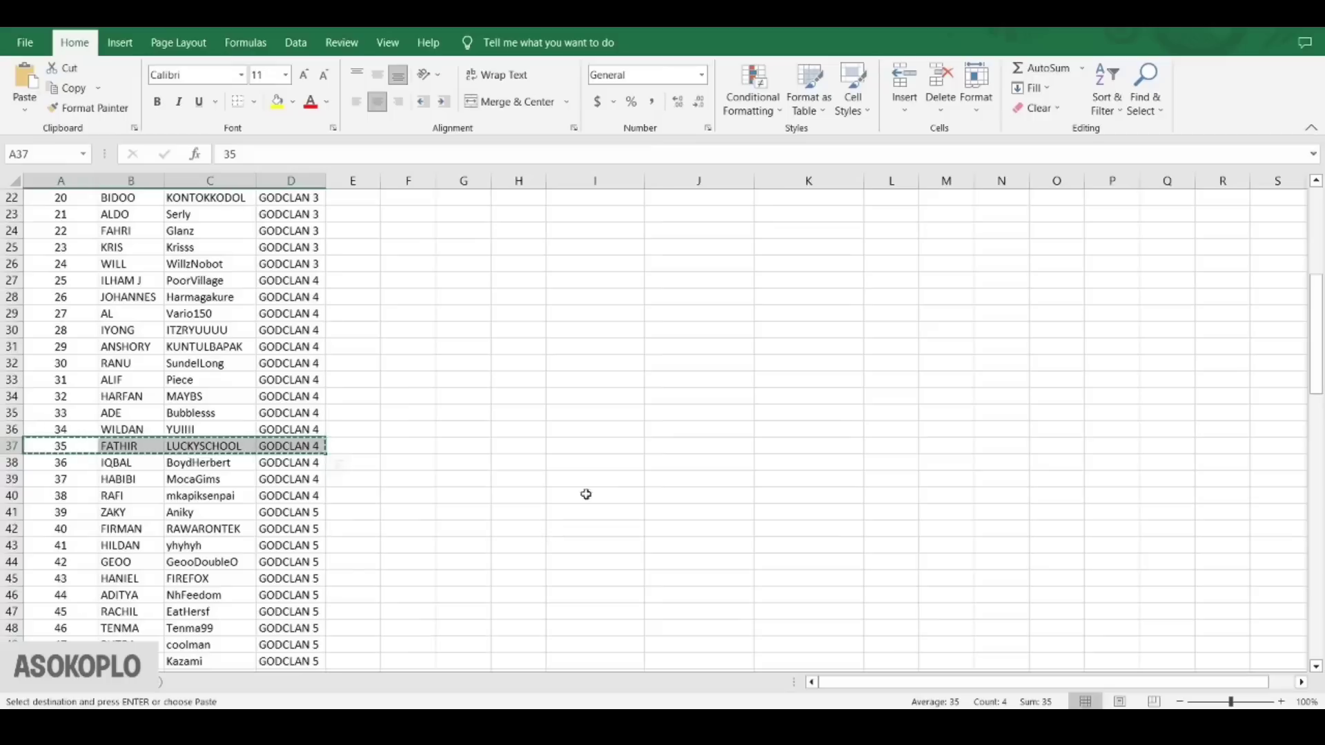
# Paste participant number 35's copied row into H16:K16, directly beneath the seventh winner
pyautogui.scroll(7, 585, 494)
pyautogui.moveTo(526, 449); pyautogui.dragTo(804, 446)
pyautogui.hotkey('ctrl', 'v')
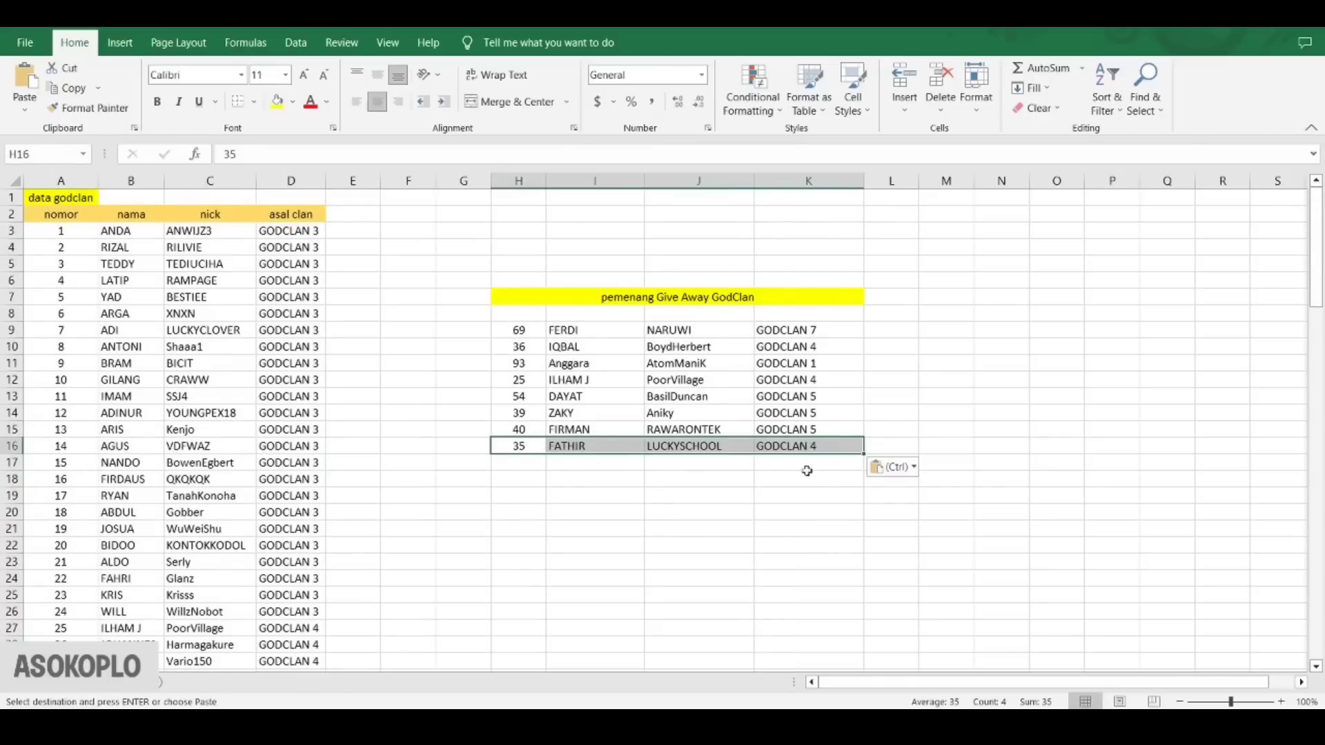
pyautogui.click(702, 539)
# Generate the next random number on random.org, and copy participant number 74's full row in Excel
pyautogui.hotkey('alt', 'Tab')
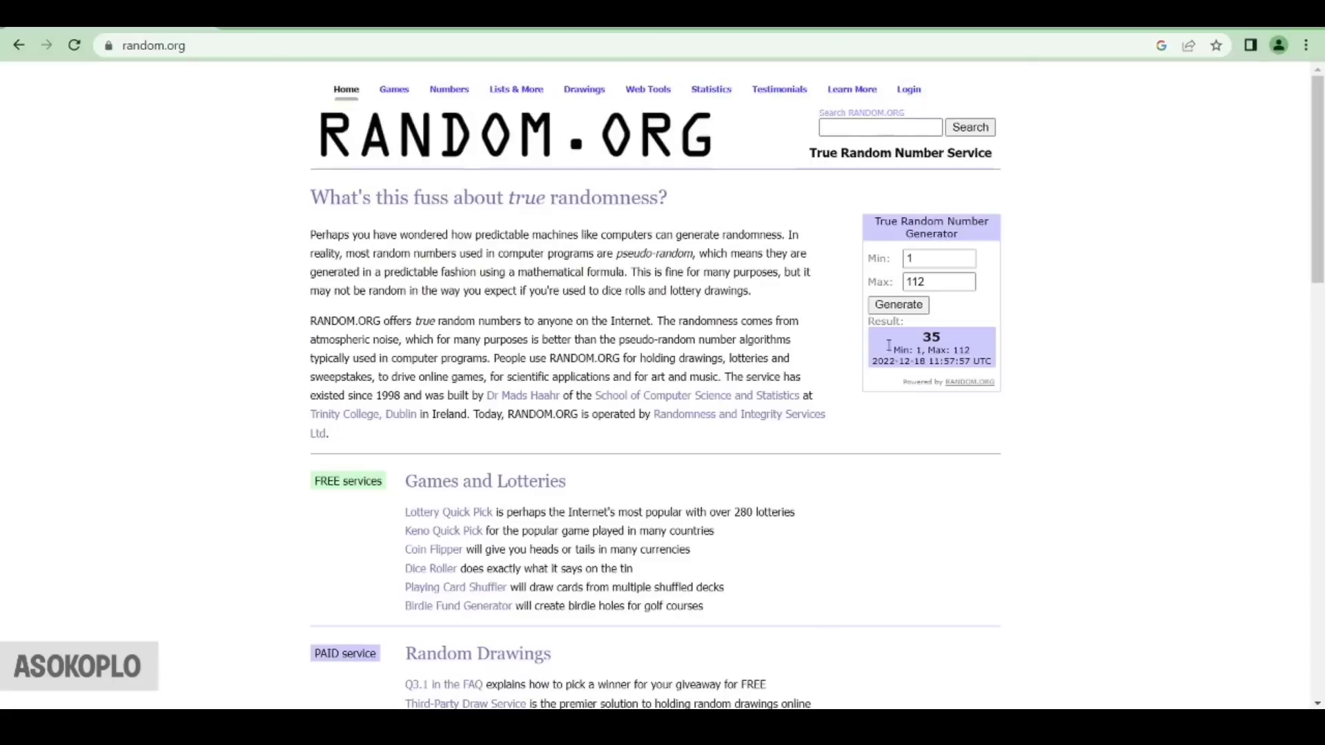
pyautogui.click(894, 307)
pyautogui.hotkey('alt', 'Tab')
pyautogui.scroll(-13, 238, 513)
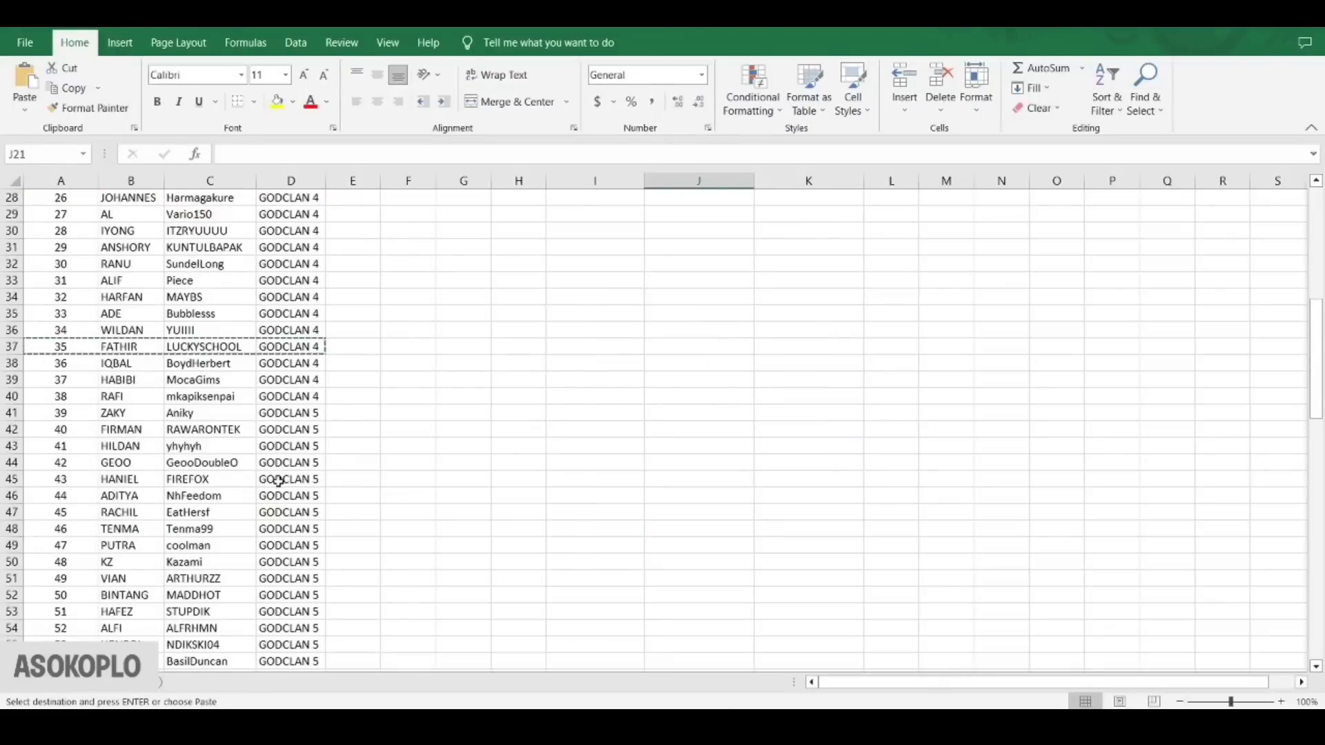
pyautogui.scroll(-5, 238, 513)
pyautogui.moveTo(60, 545); pyautogui.dragTo(283, 543)
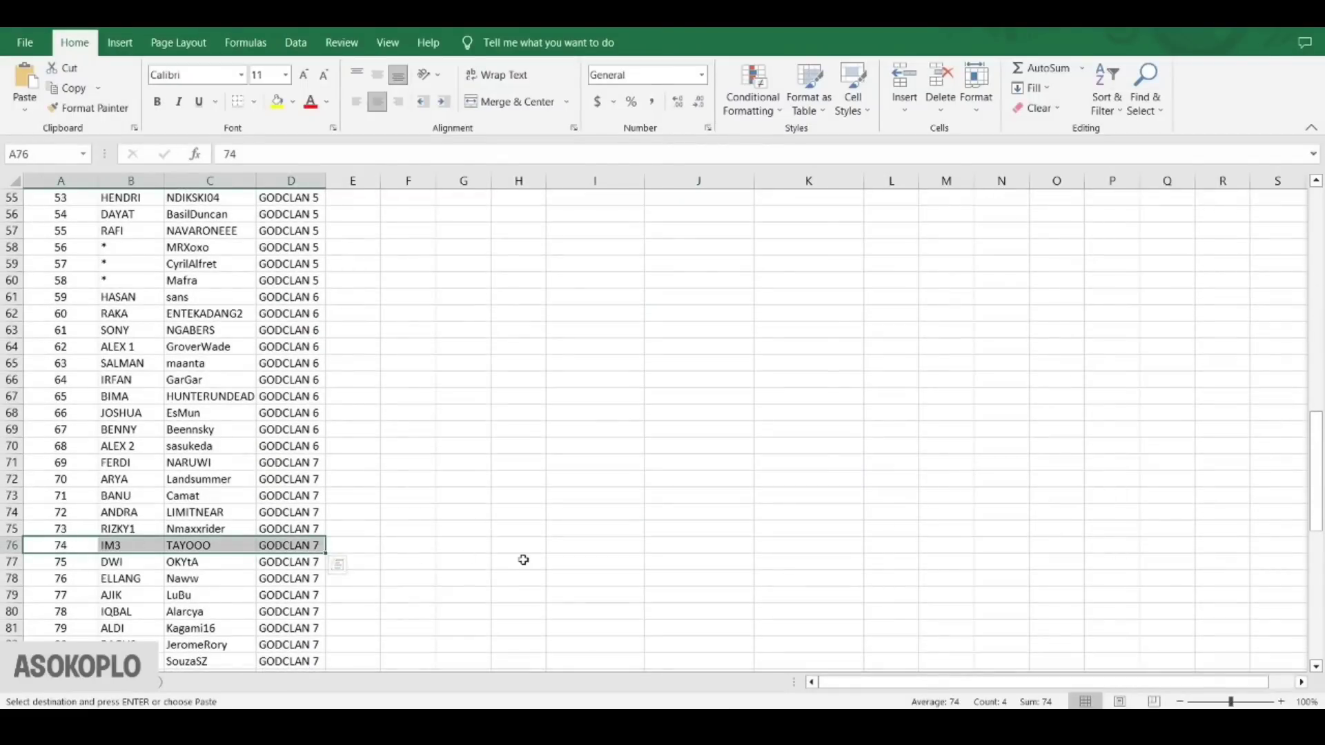
# Paste the copied participant row into H17:K17, below the eighth winner in the giveaway list
pyautogui.scroll(12, 597, 417)
pyautogui.scroll(6, 598, 419)
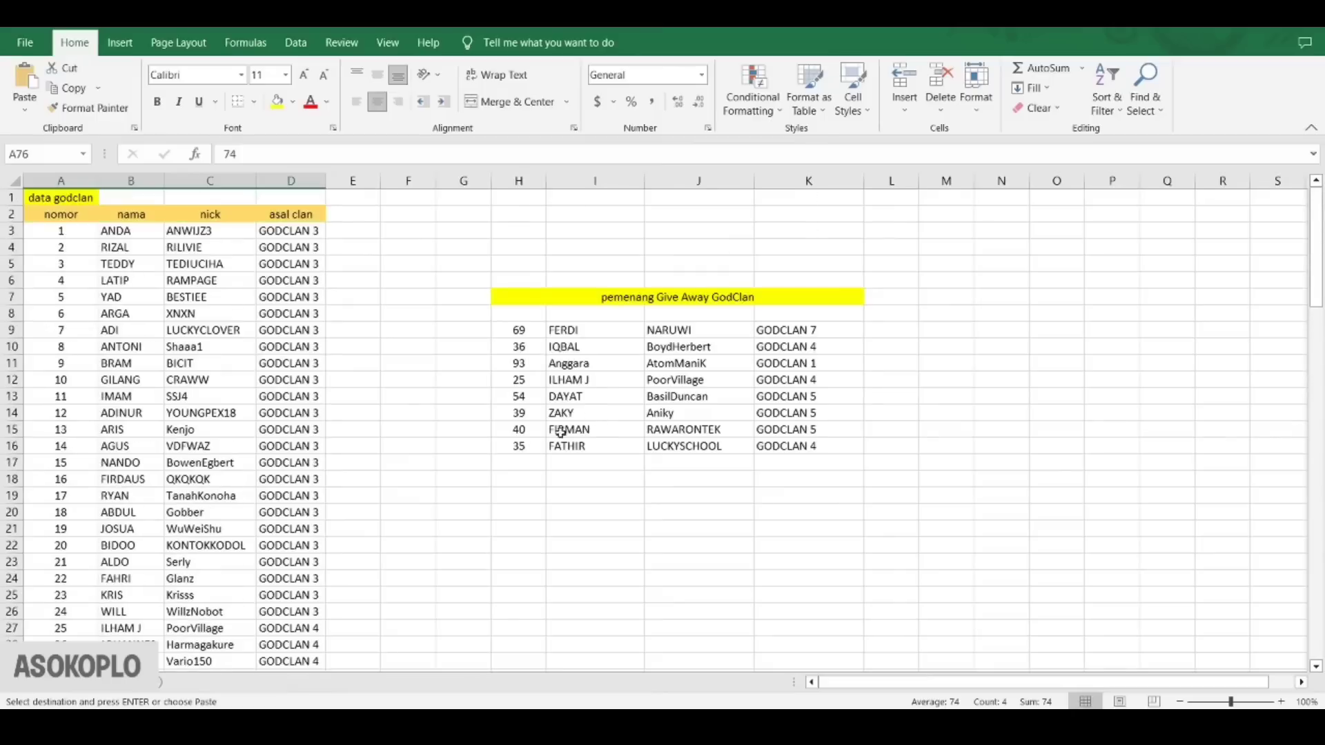
pyautogui.moveTo(523, 459); pyautogui.dragTo(816, 474)
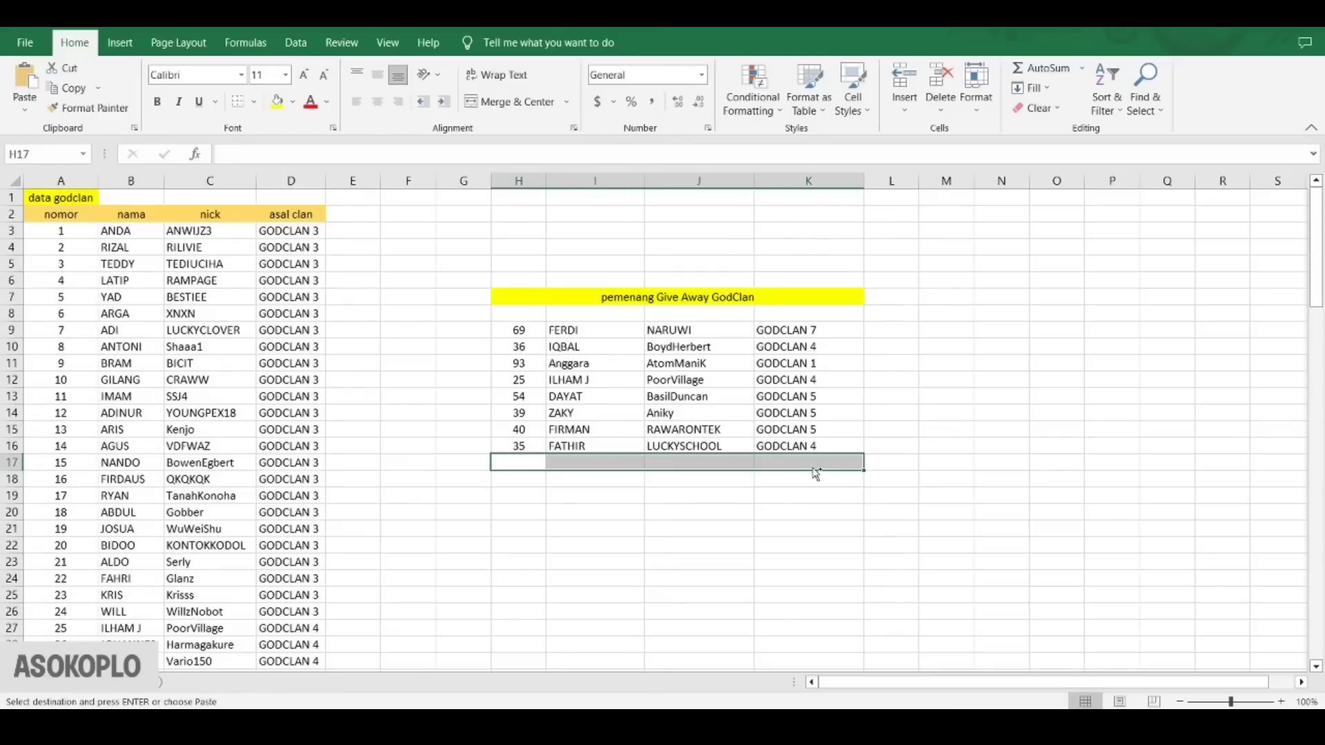
pyautogui.hotkey('ctrl', 'v')
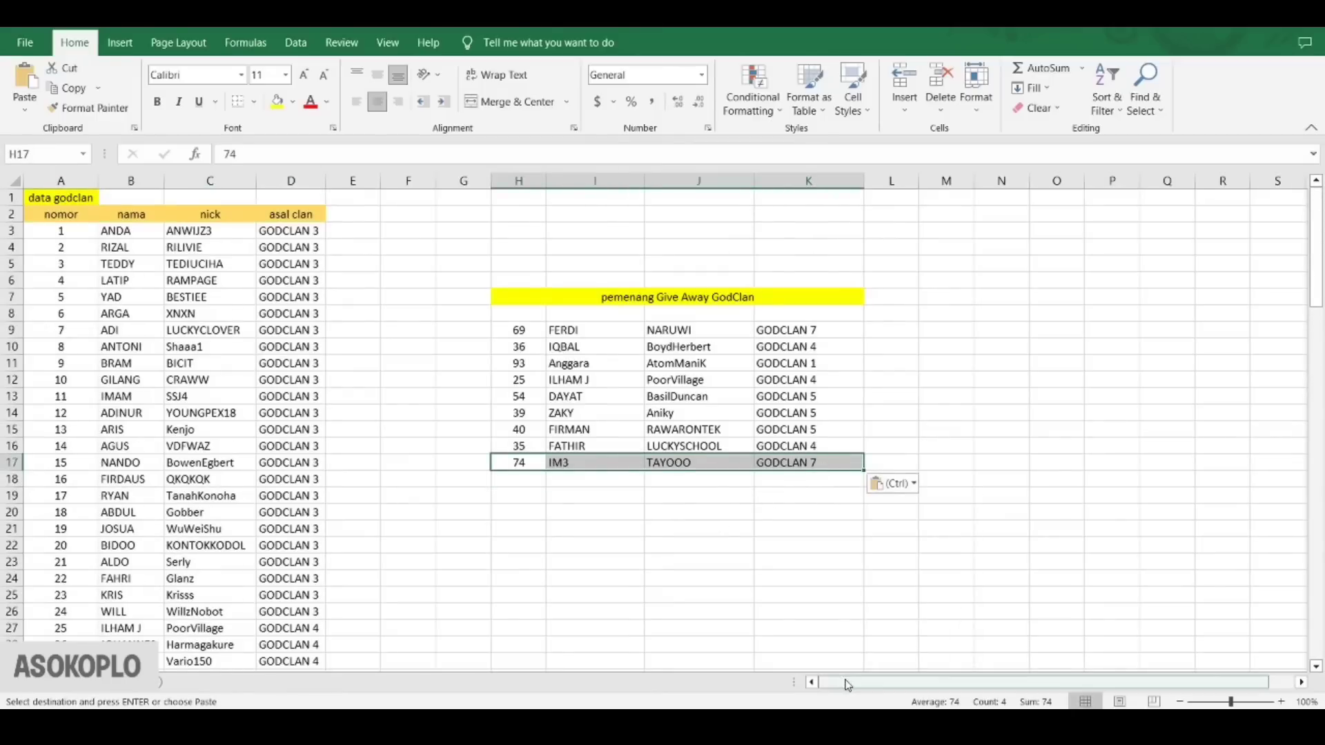
# Generate another random number on random.org, and copy participant number 45's full row in Excel
pyautogui.hotkey('alt', 'Tab')
pyautogui.click(919, 309)
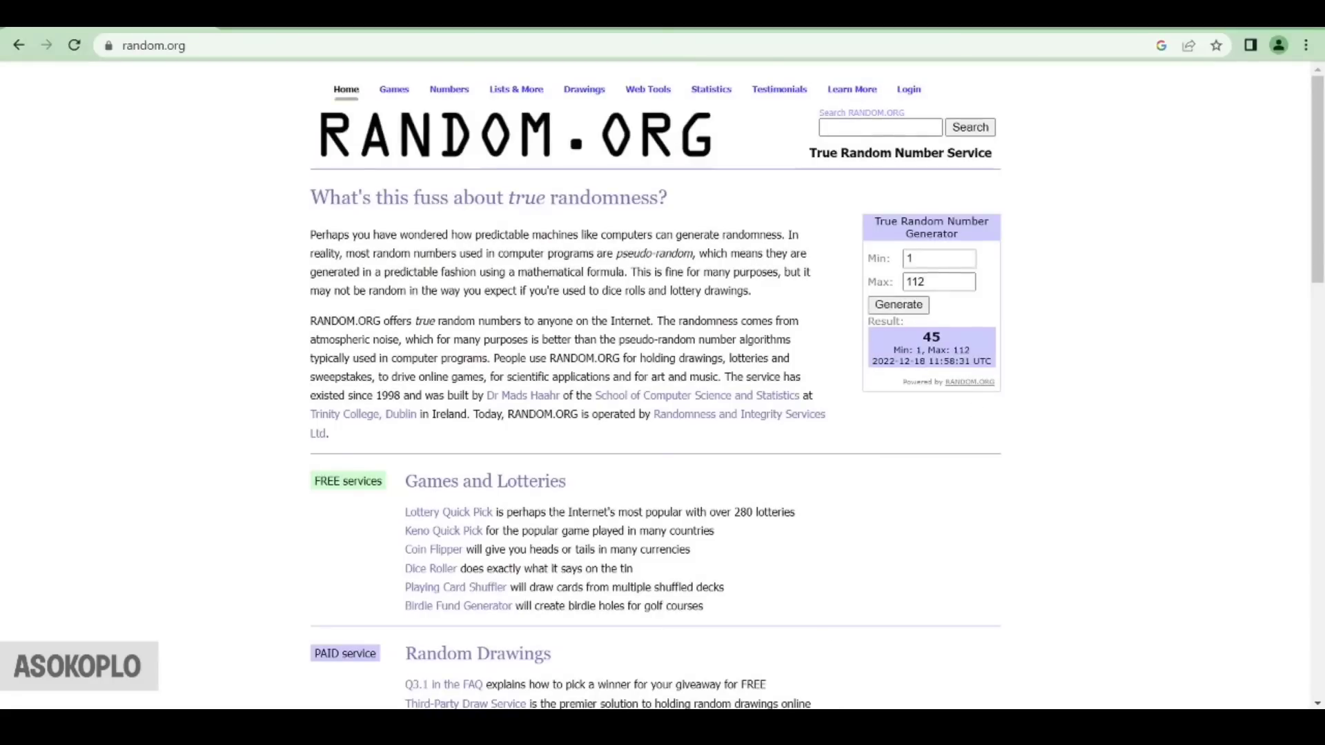
pyautogui.hotkey('alt', 'Tab')
pyautogui.scroll(-2, 139, 541)
pyautogui.click(688, 428)
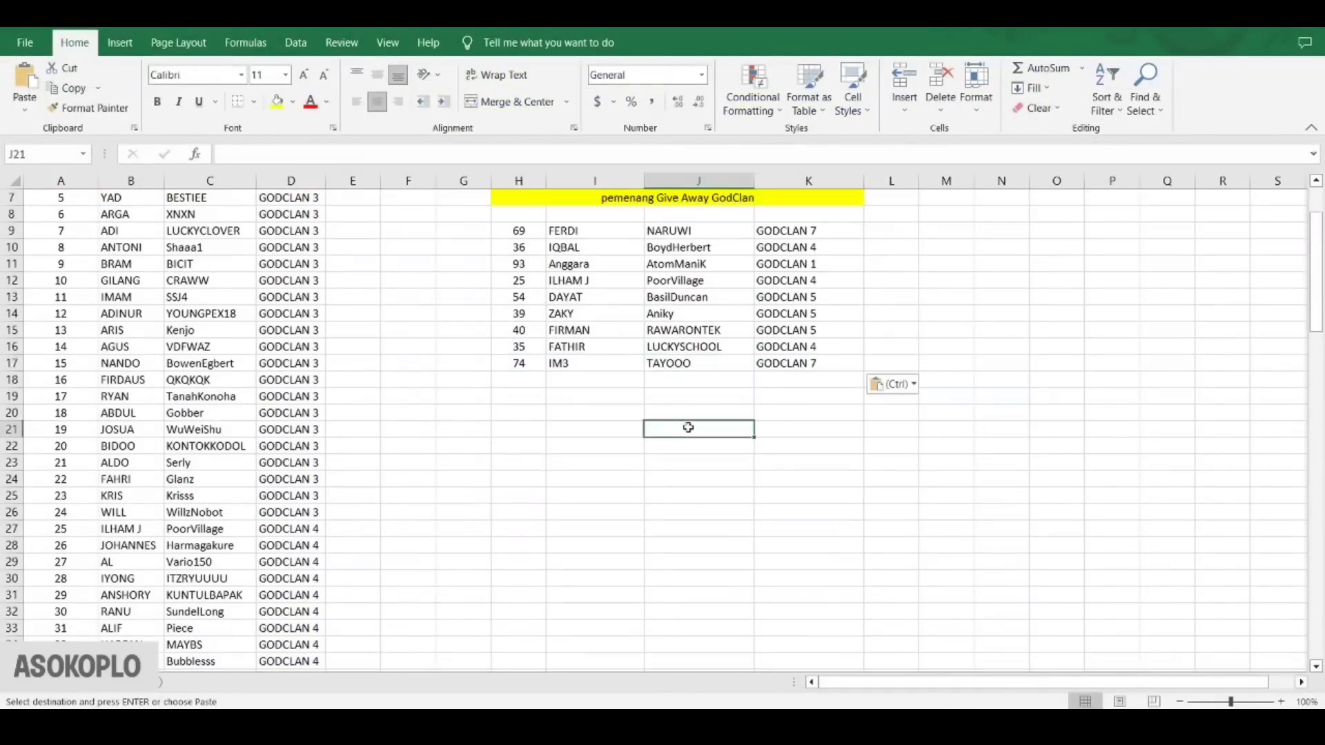
pyautogui.scroll(-7, 138, 539)
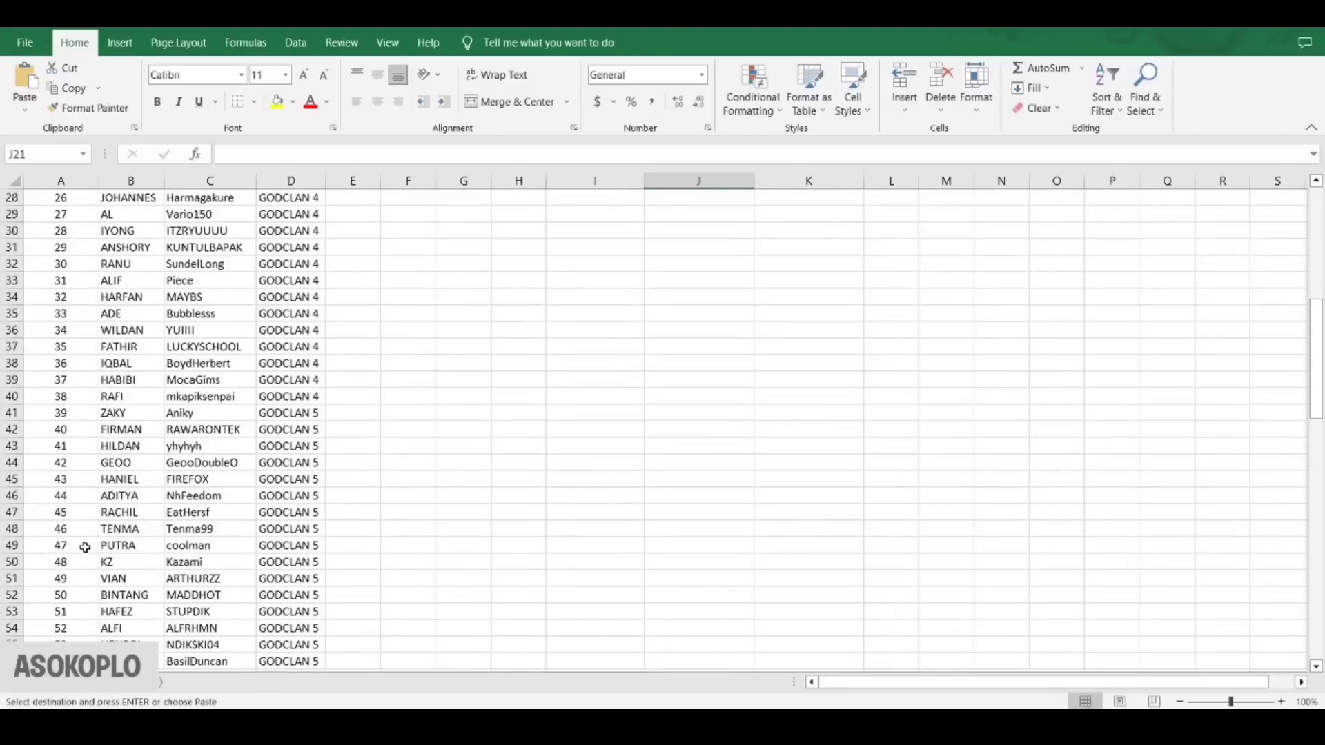
pyautogui.moveTo(68, 511); pyautogui.dragTo(265, 514)
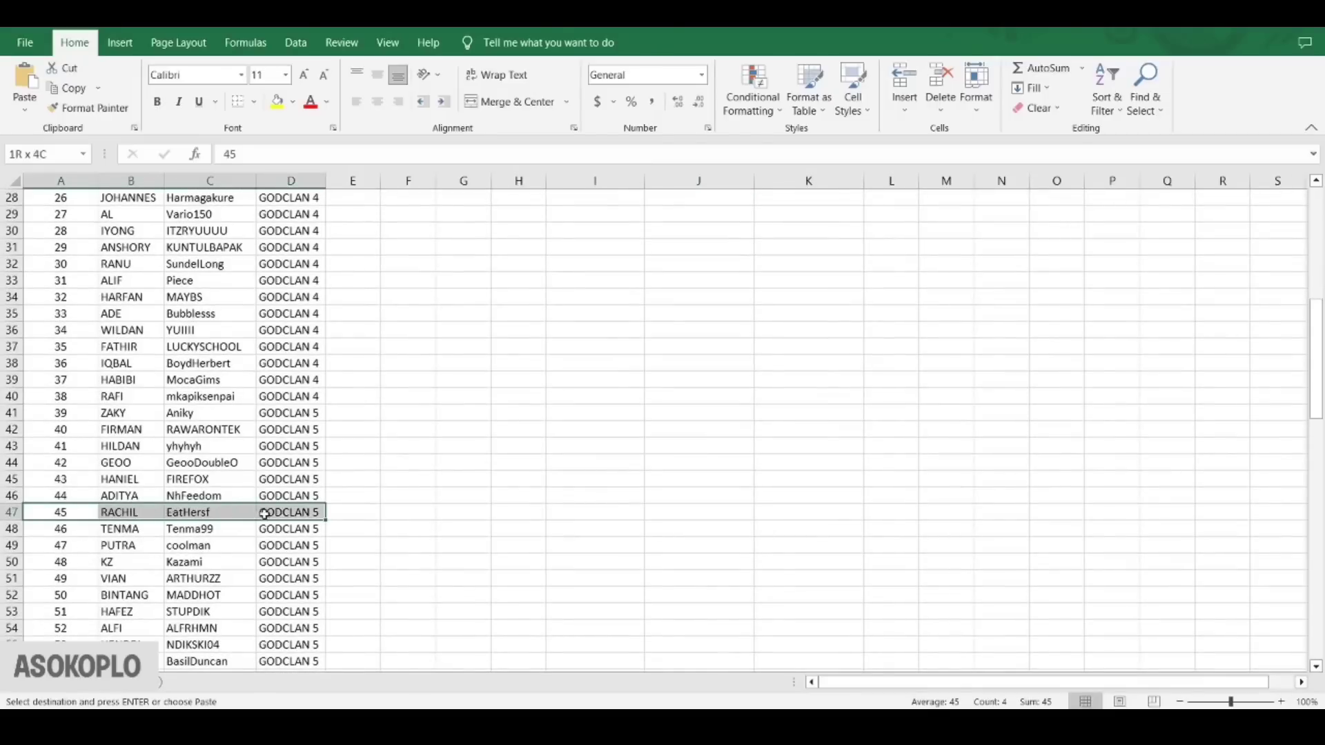
pyautogui.hotkey('ctrl', 'c')
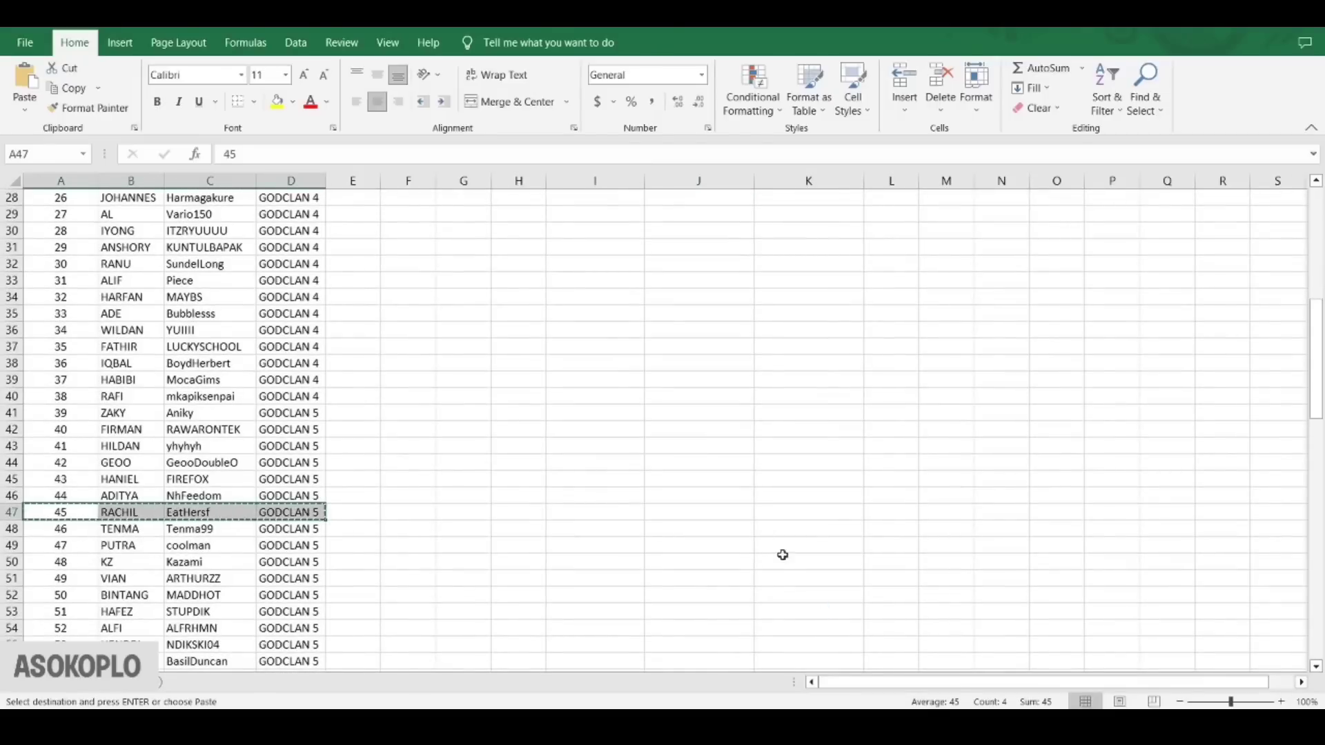
# Paste the copied participant row into H18:K18, directly beneath the ninth winner
pyautogui.scroll(5, 697, 473)
pyautogui.scroll(4, 698, 474)
pyautogui.moveTo(523, 478); pyautogui.dragTo(766, 481)
pyautogui.hotkey('ctrl', 'v')
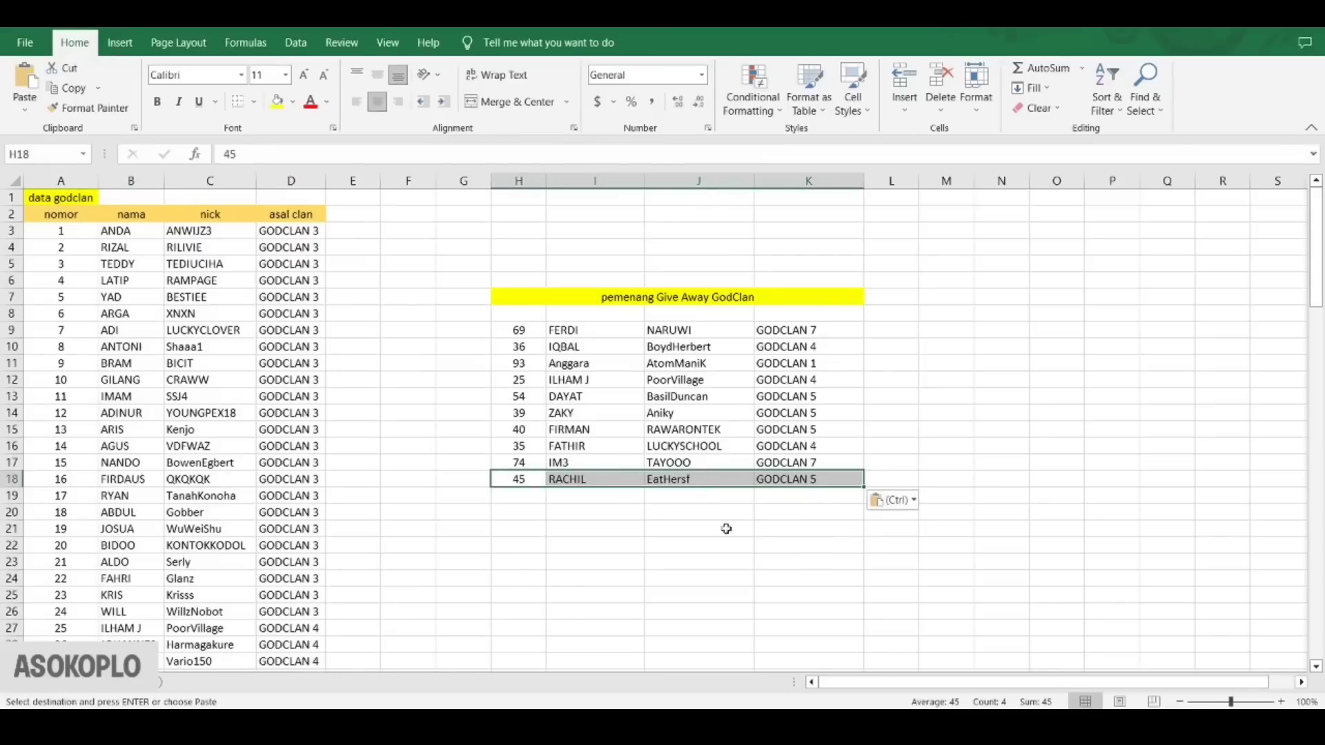
pyautogui.click(631, 505)
# Generate the next random number on random.org, and copy participant number 43's full row in Excel
pyautogui.hotkey('alt', 'Tab')
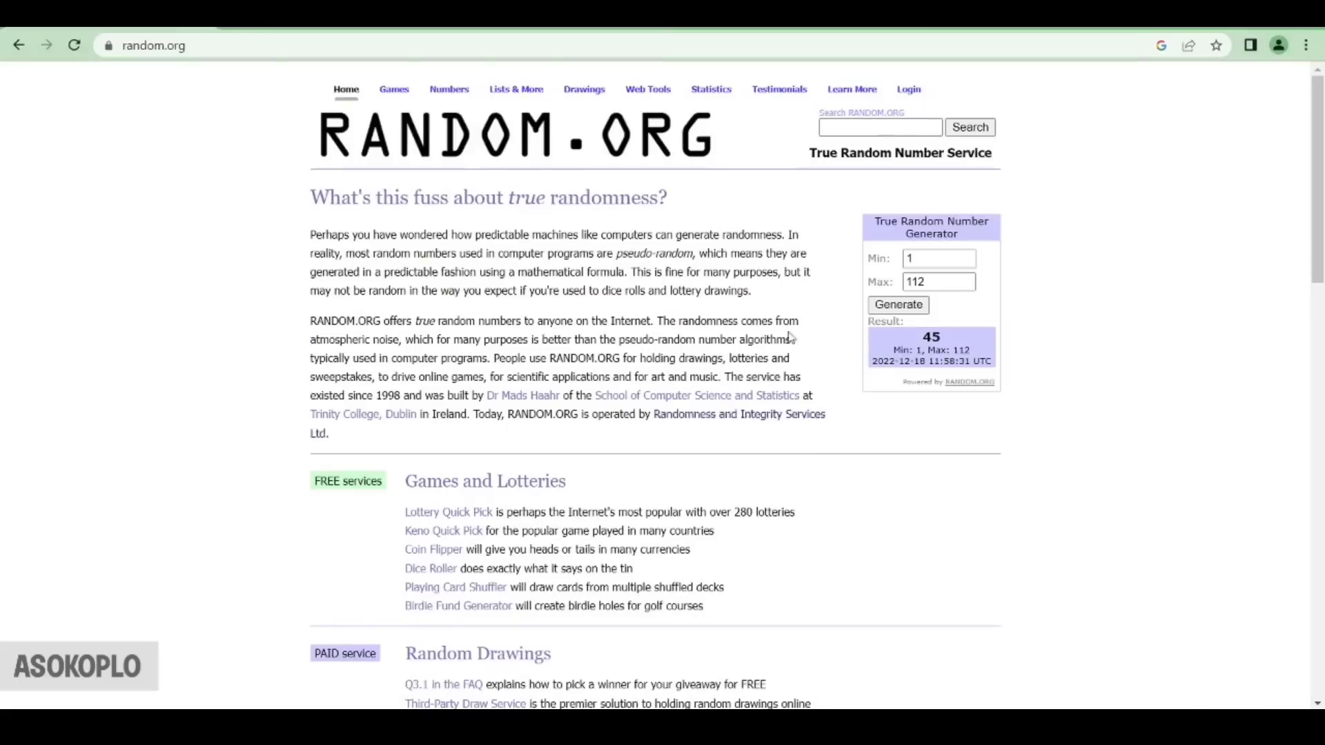
pyautogui.click(894, 306)
pyautogui.hotkey('alt', 'Tab')
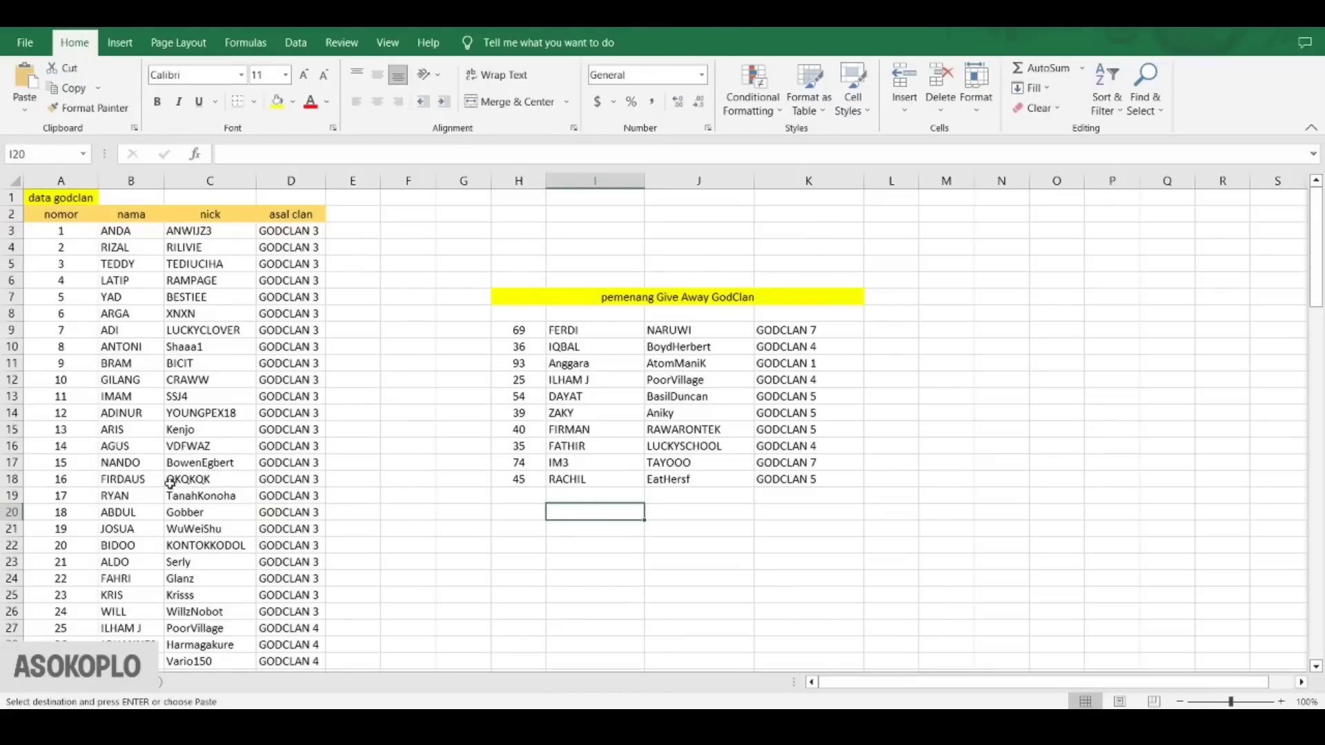
pyautogui.scroll(-9, 162, 482)
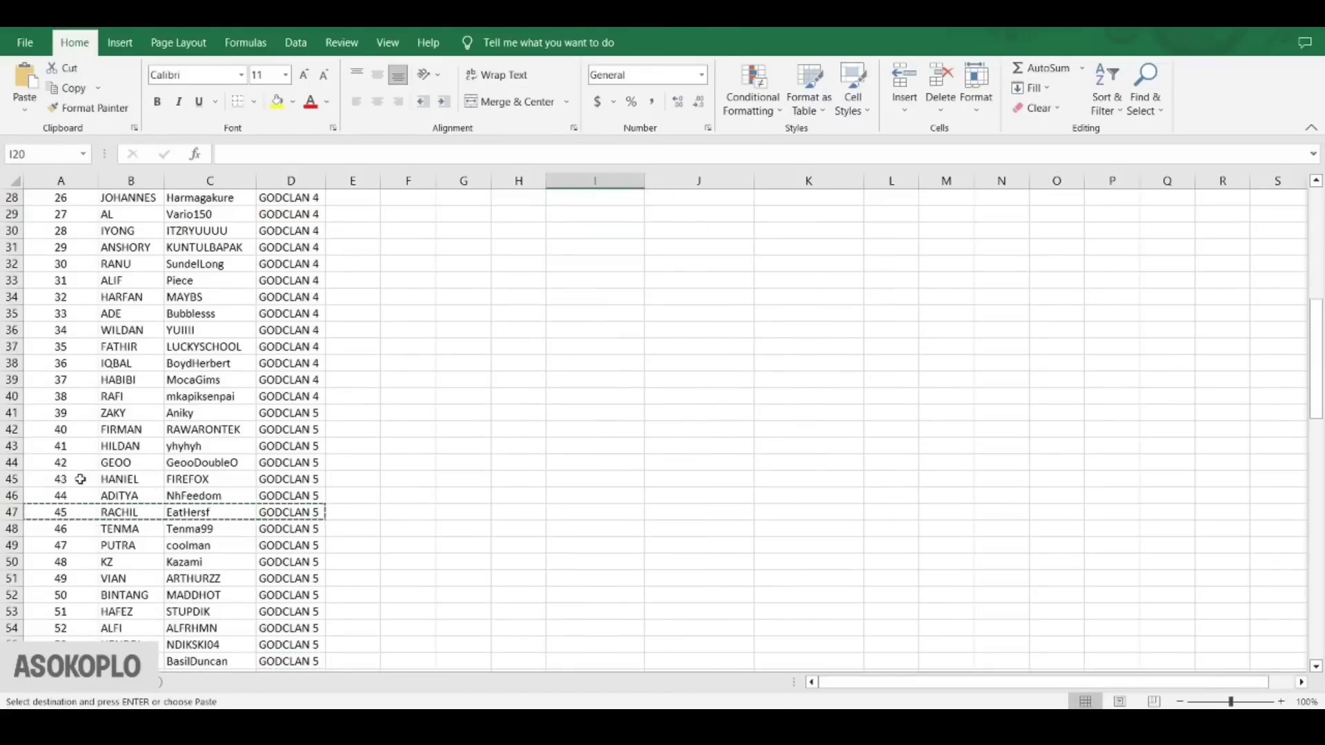
pyautogui.moveTo(76, 479); pyautogui.dragTo(276, 481)
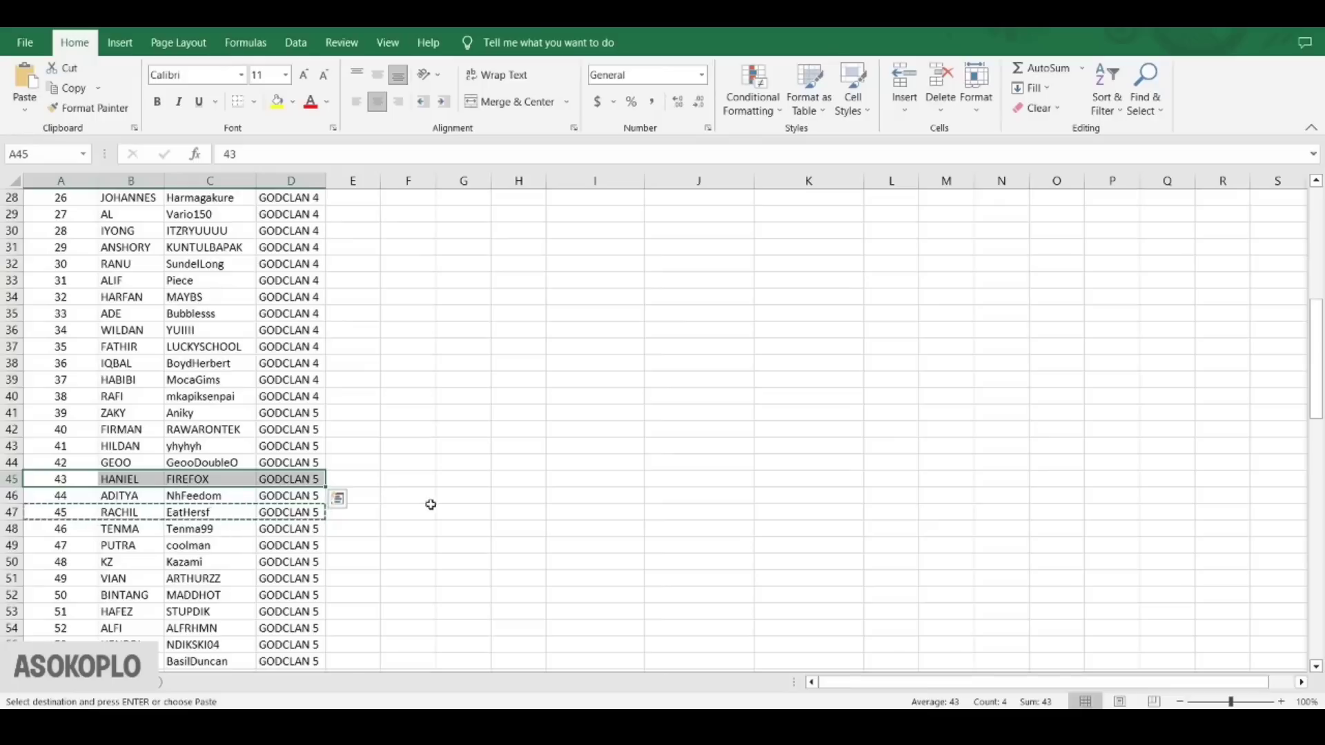
# Paste the copied participant row into H19:K19 below the tenth winner, and select H20
pyautogui.scroll(6, 494, 383)
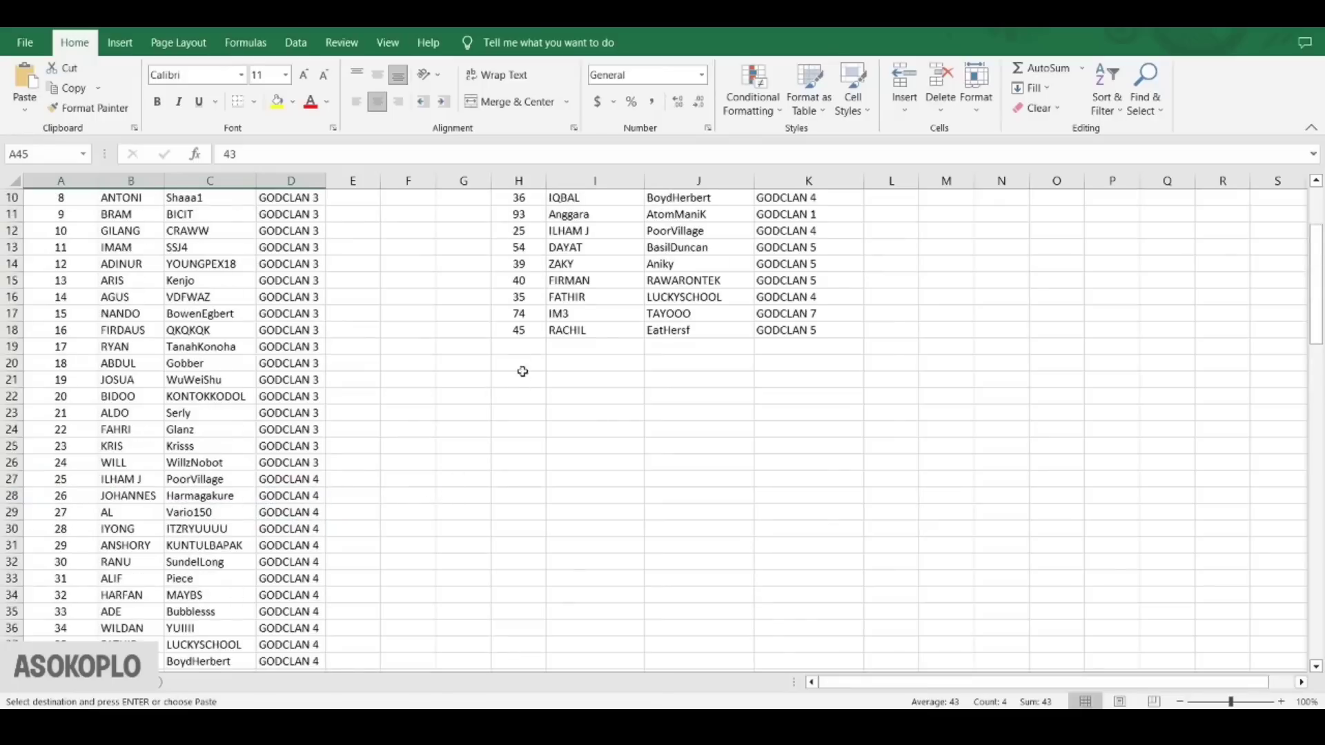
pyautogui.moveTo(530, 343); pyautogui.dragTo(768, 345)
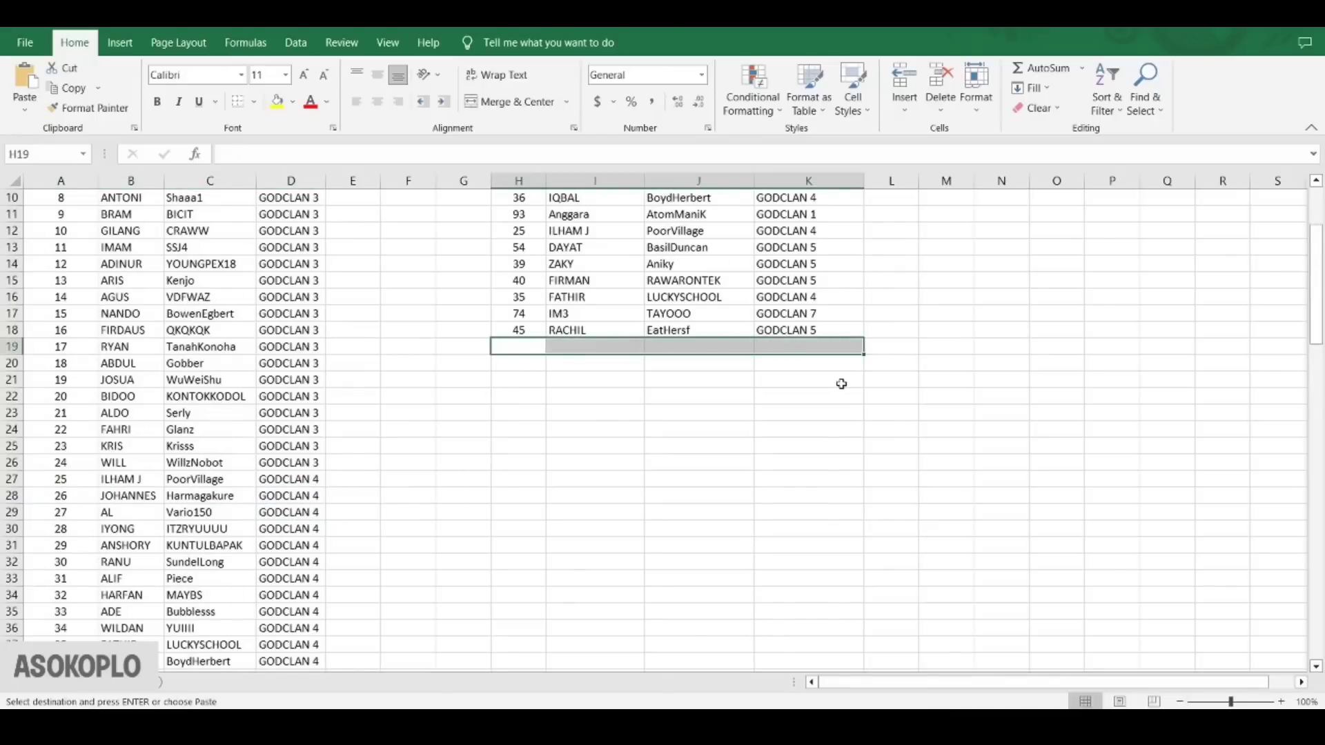
pyautogui.hotkey('ctrl', 'v')
pyautogui.click(527, 367)
pyautogui.scroll(1, 863, 630)
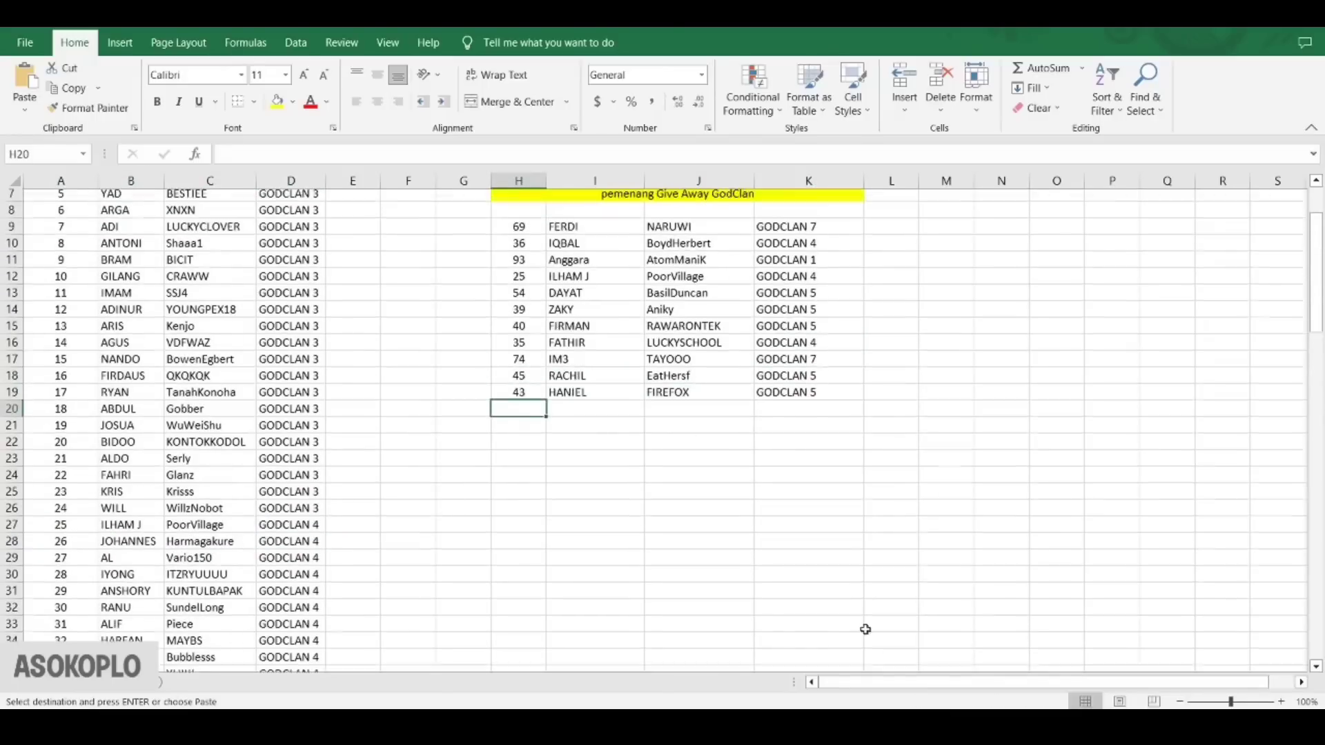
# Generate another random number on random.org, and copy participant number 92's full row in Excel
pyautogui.hotkey('alt', 'Tab')
pyautogui.click(915, 304)
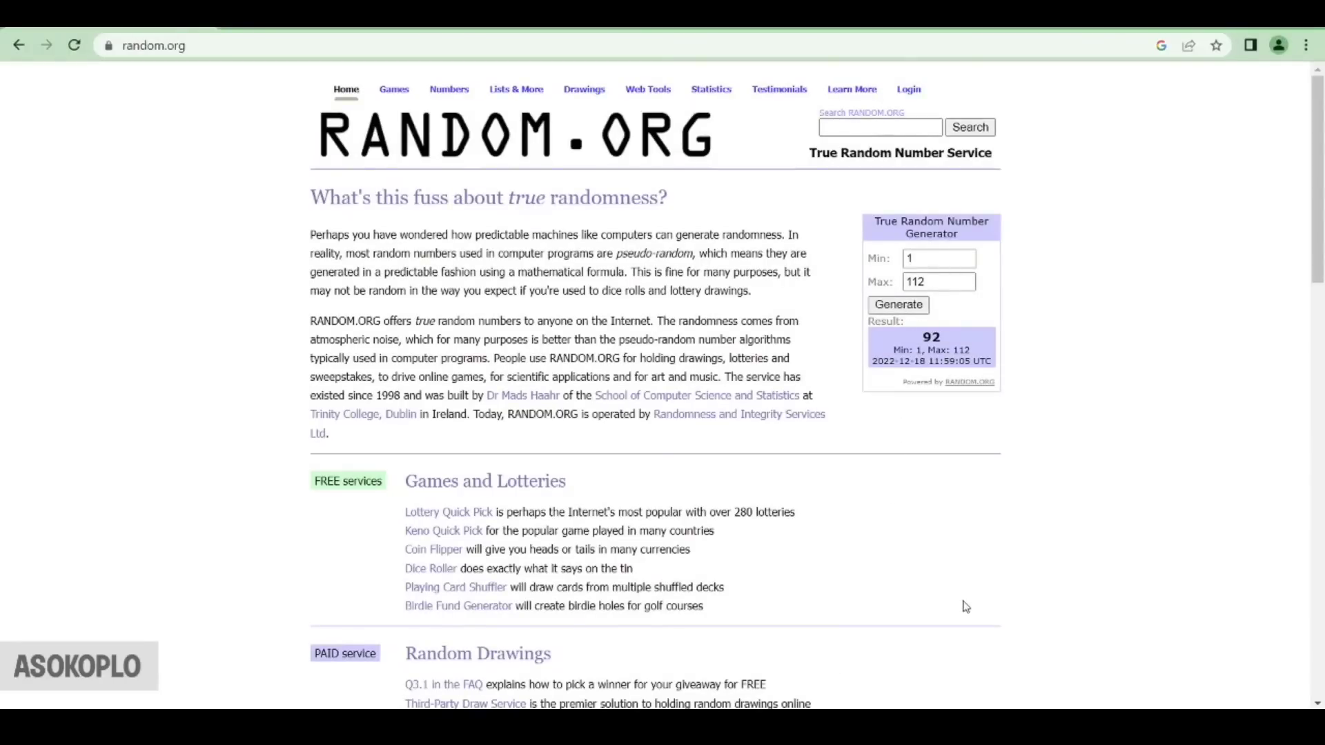
pyautogui.hotkey('alt', 'Tab')
pyautogui.scroll(-20, 269, 559)
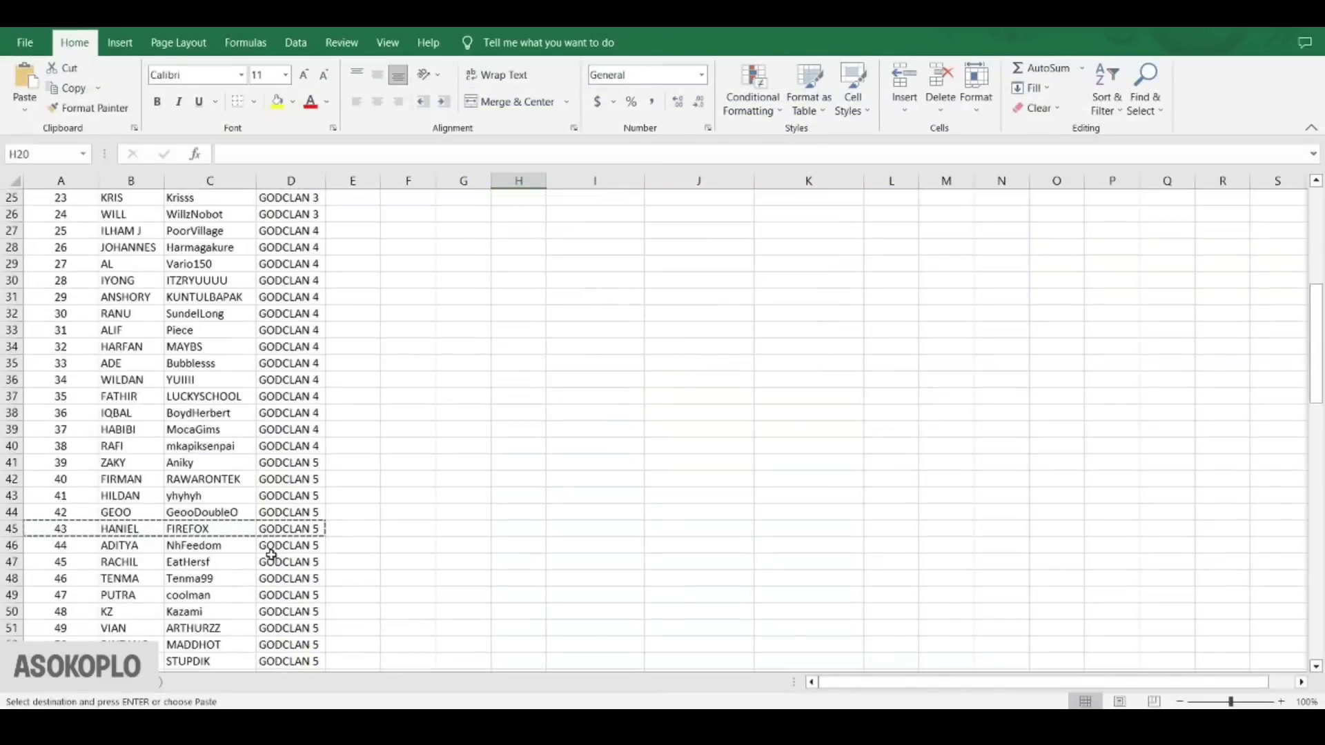
pyautogui.scroll(-3, 269, 559)
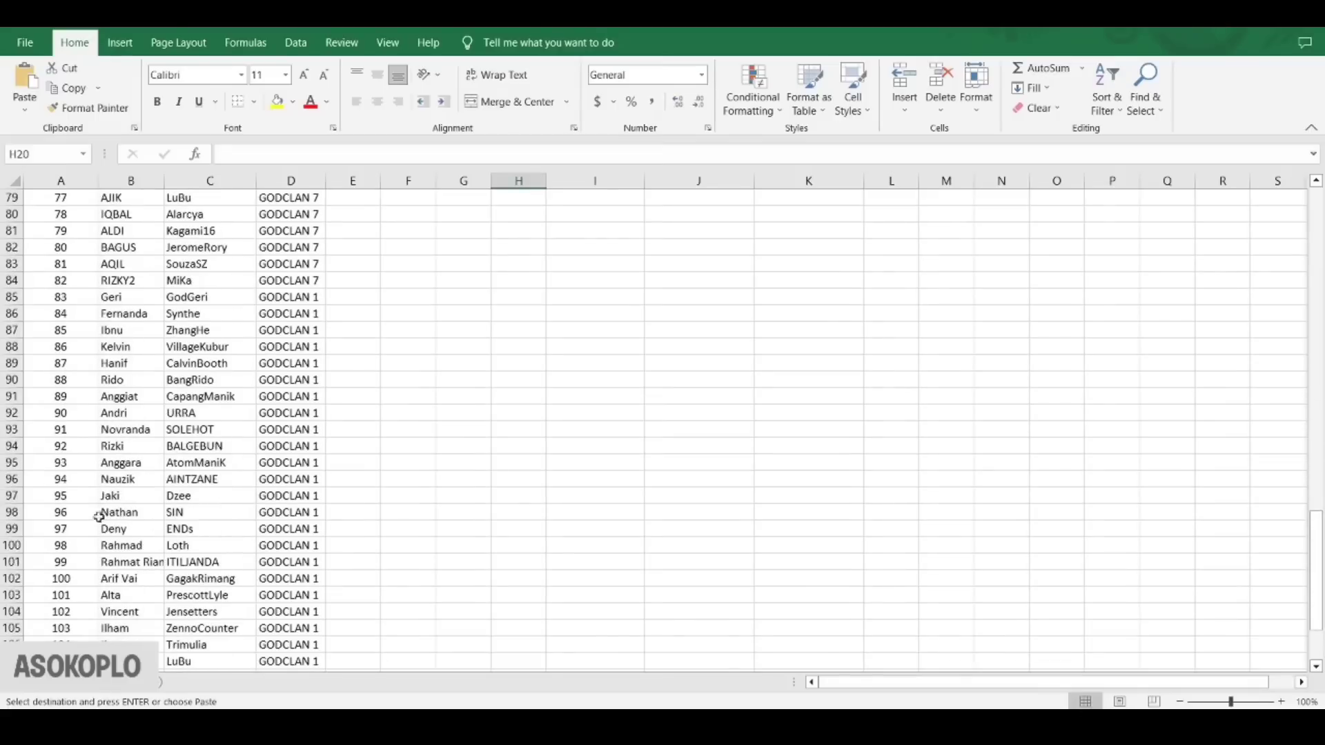
pyautogui.moveTo(71, 445); pyautogui.dragTo(304, 447)
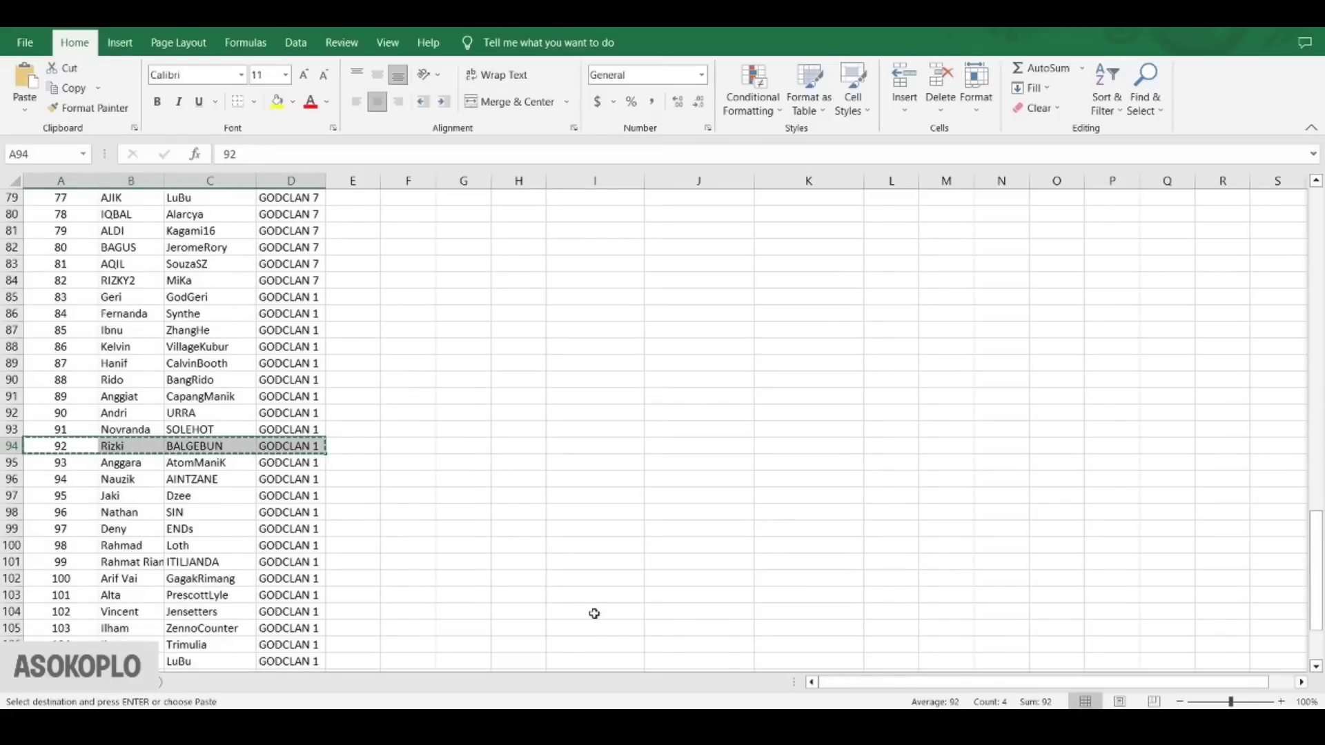
# Paste the copied participant row into H20:K20 below the eleventh winner, and select H21
pyautogui.scroll(16, 558, 447)
pyautogui.scroll(9, 558, 446)
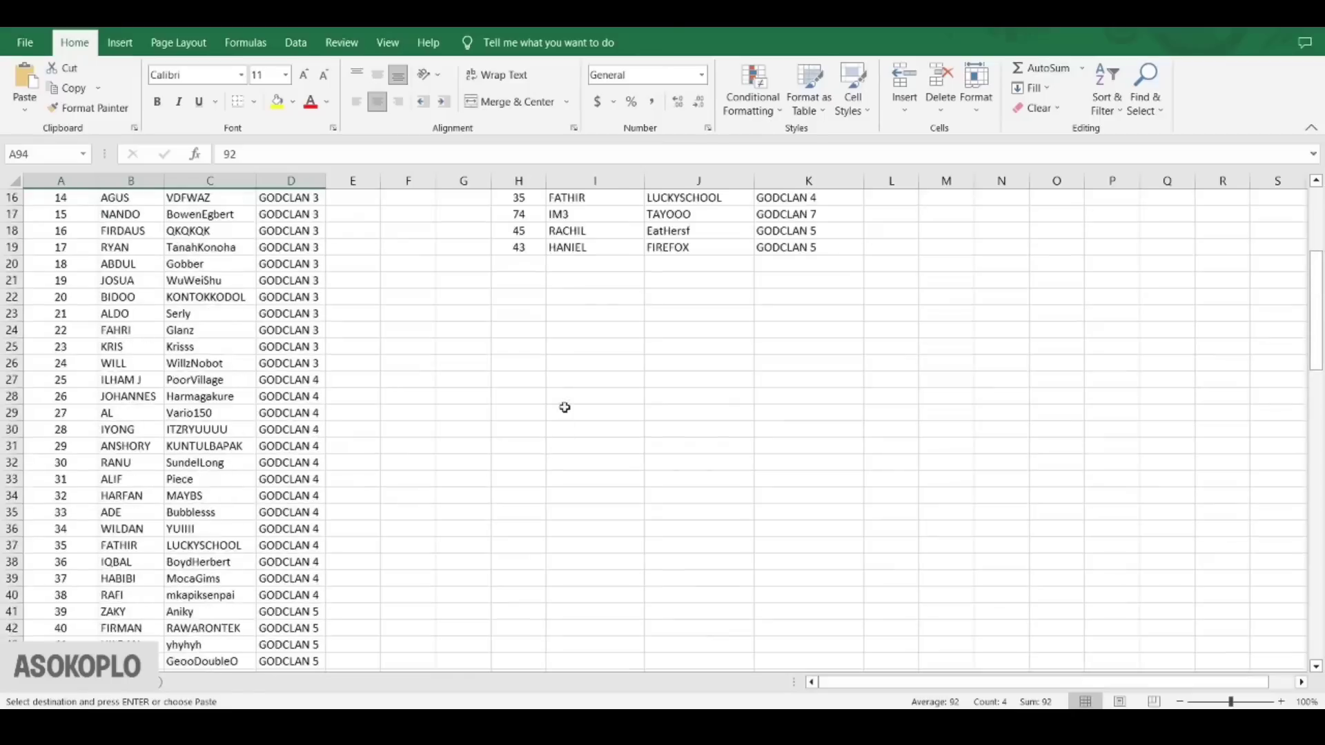
pyautogui.moveTo(519, 461); pyautogui.dragTo(695, 473)
pyautogui.hotkey('ctrl', 'v')
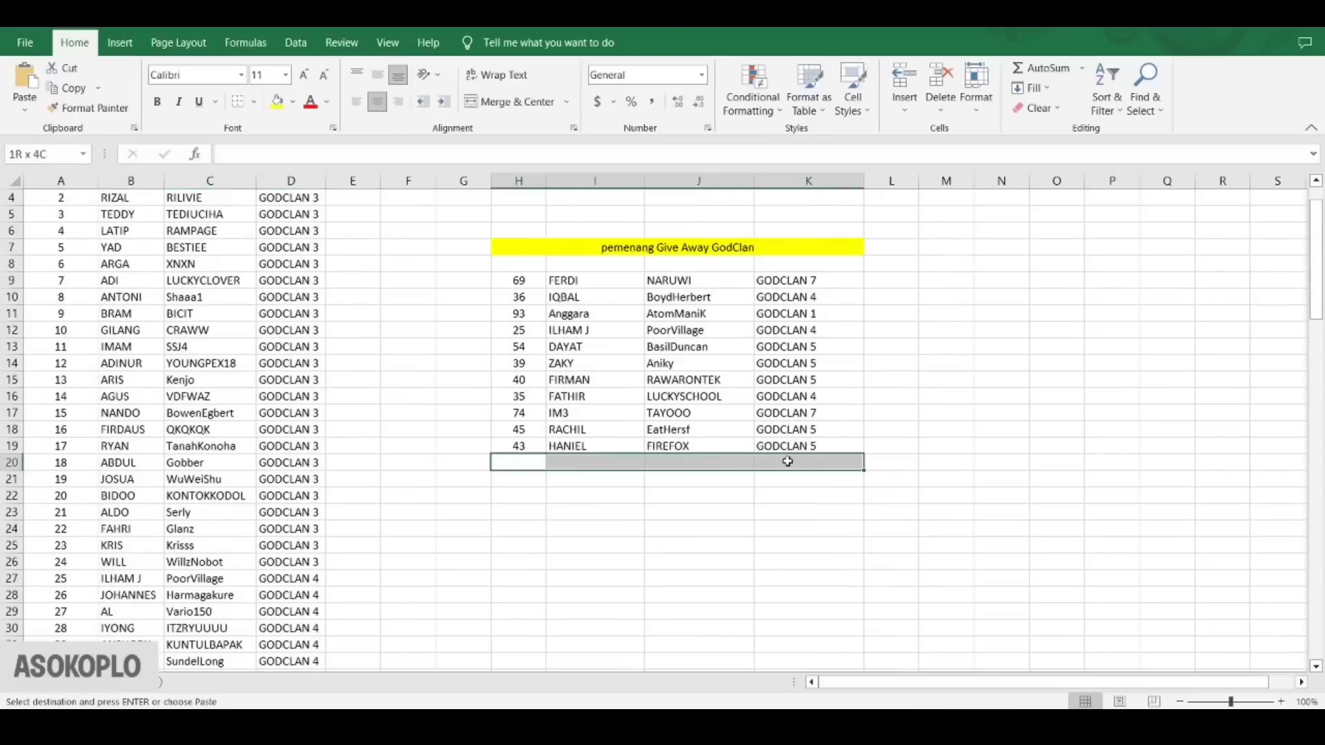
pyautogui.click(590, 479)
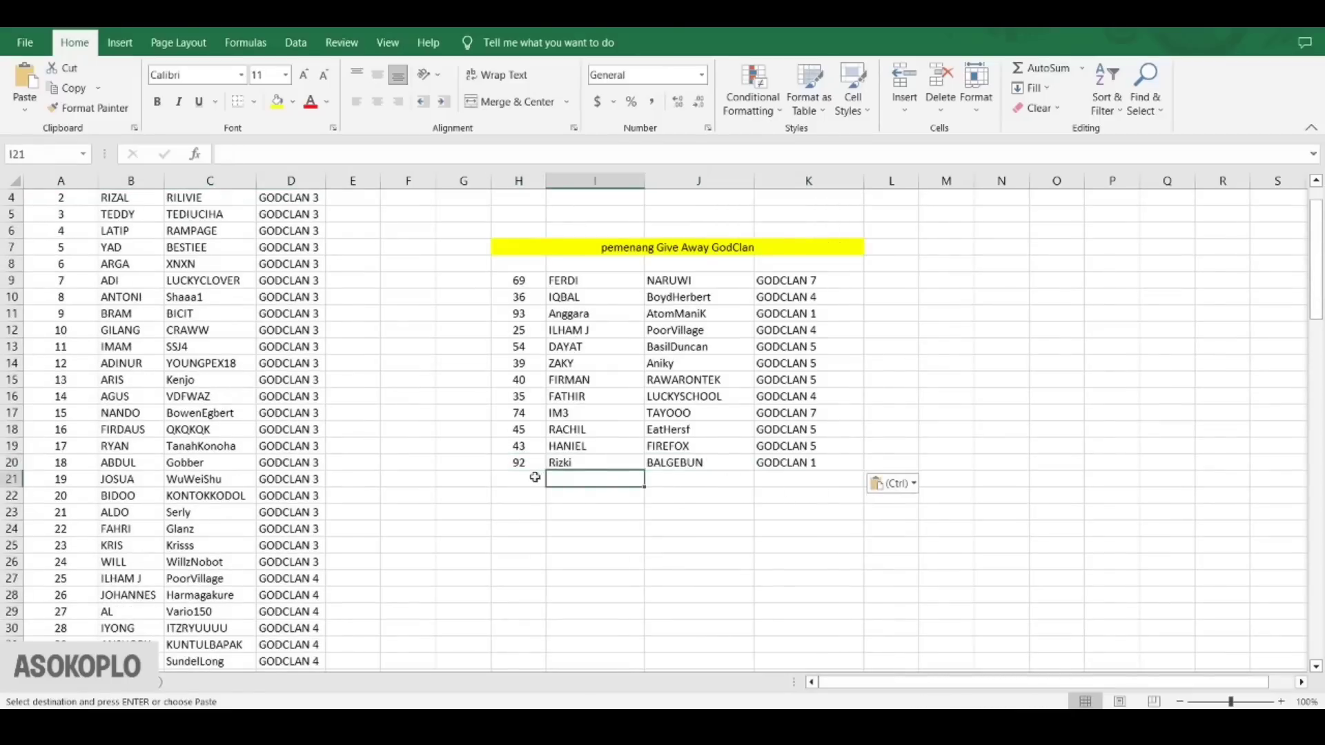
pyautogui.click(522, 478)
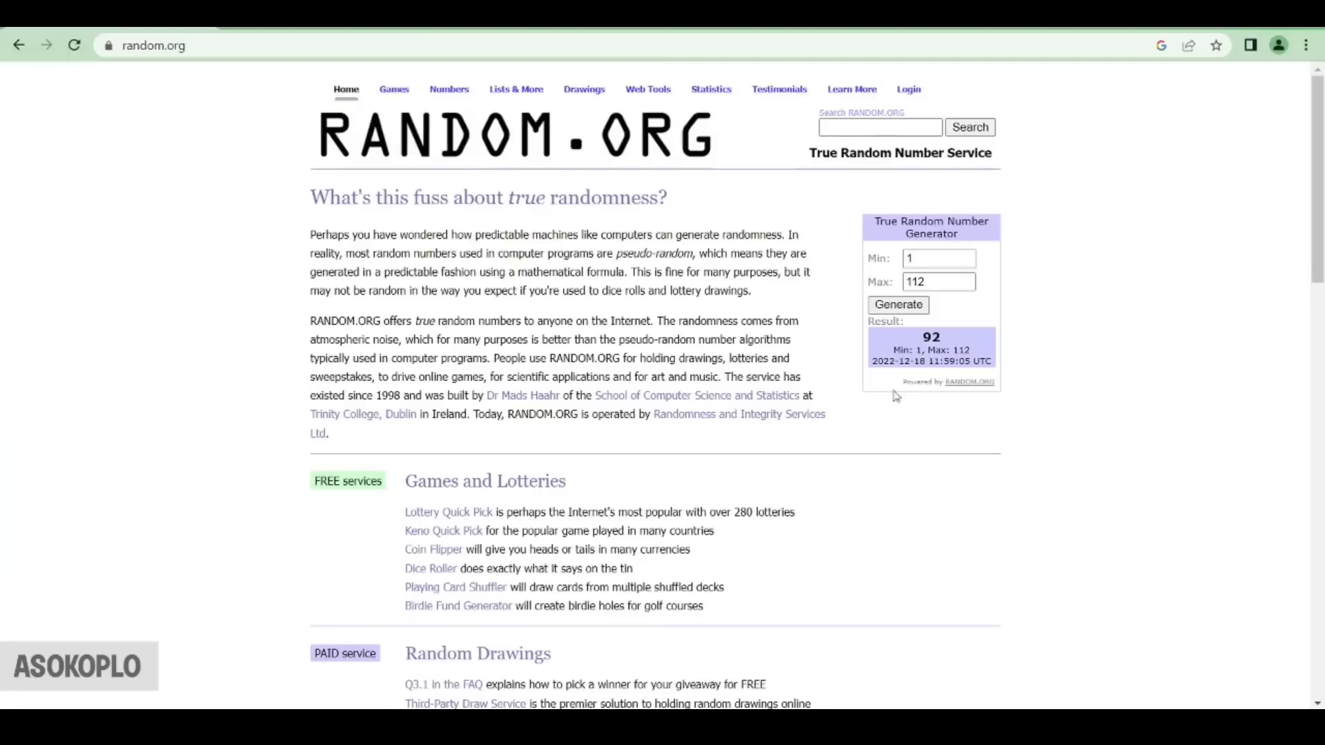
# Generate the next random number on random.org, and copy participant number 52's full row in Excel
pyautogui.click(900, 305)
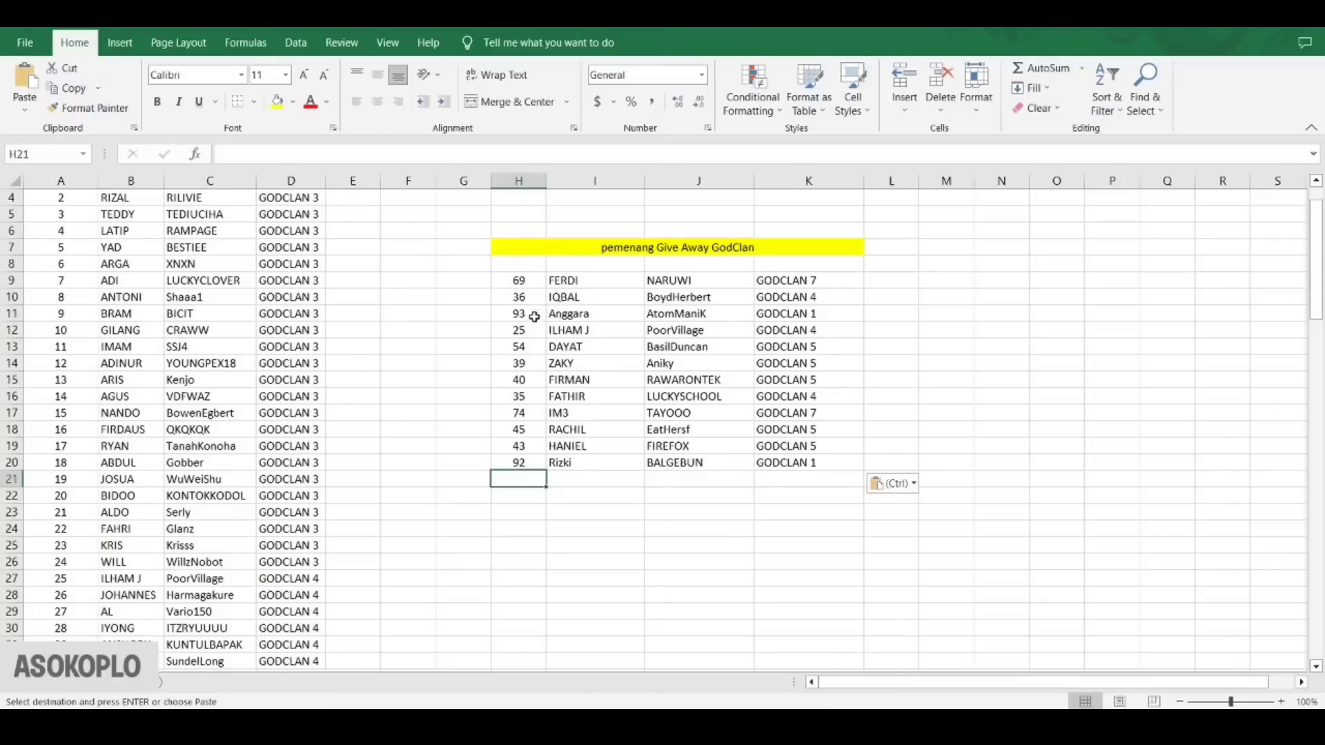
pyautogui.scroll(-8, 272, 587)
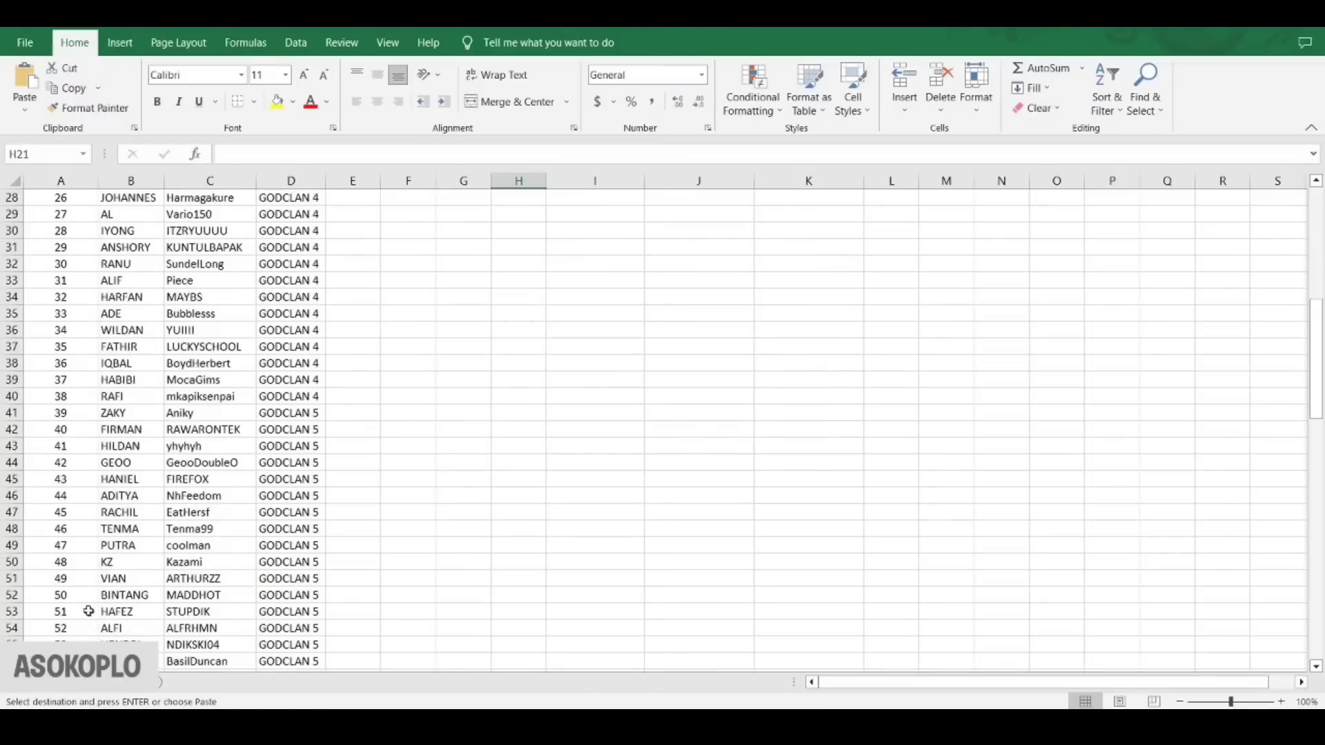
pyautogui.moveTo(69, 627); pyautogui.dragTo(307, 629)
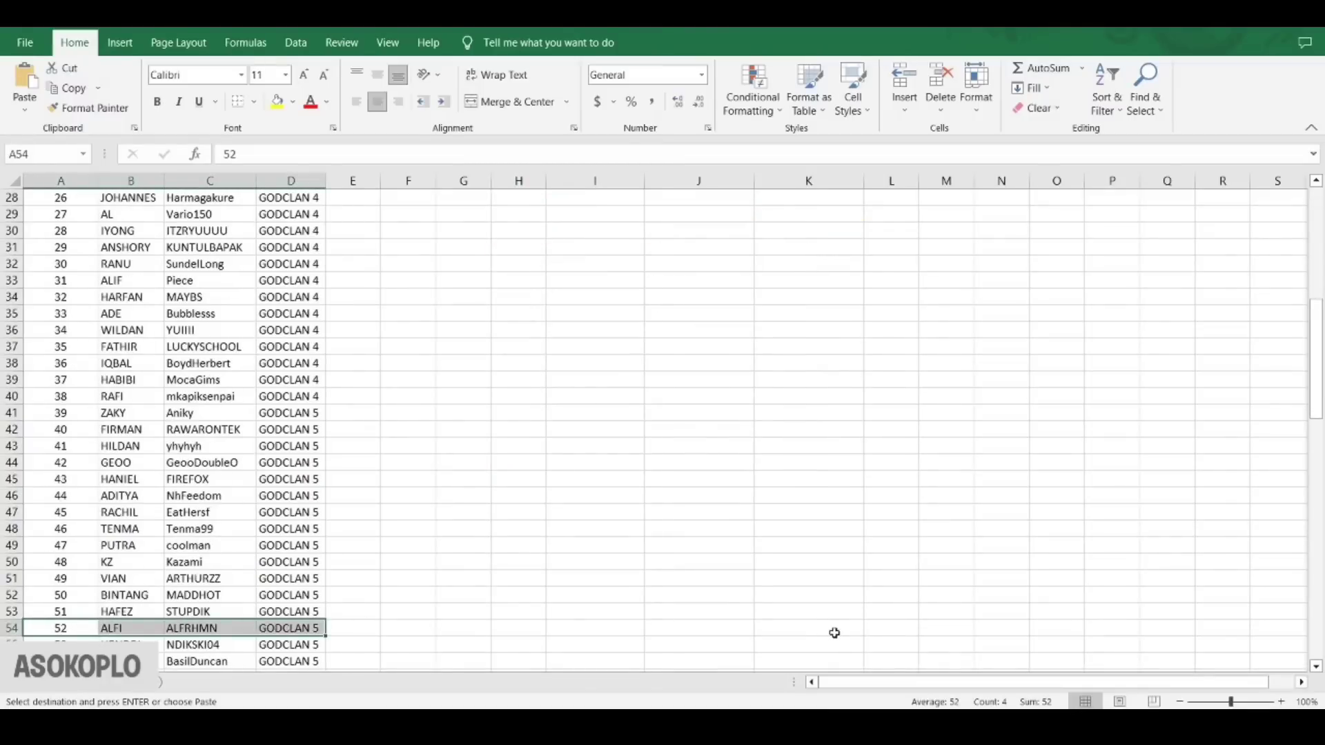
# Paste the copied participant row at H21 below the twelfth winner, and select H22
pyautogui.scroll(8, 732, 476)
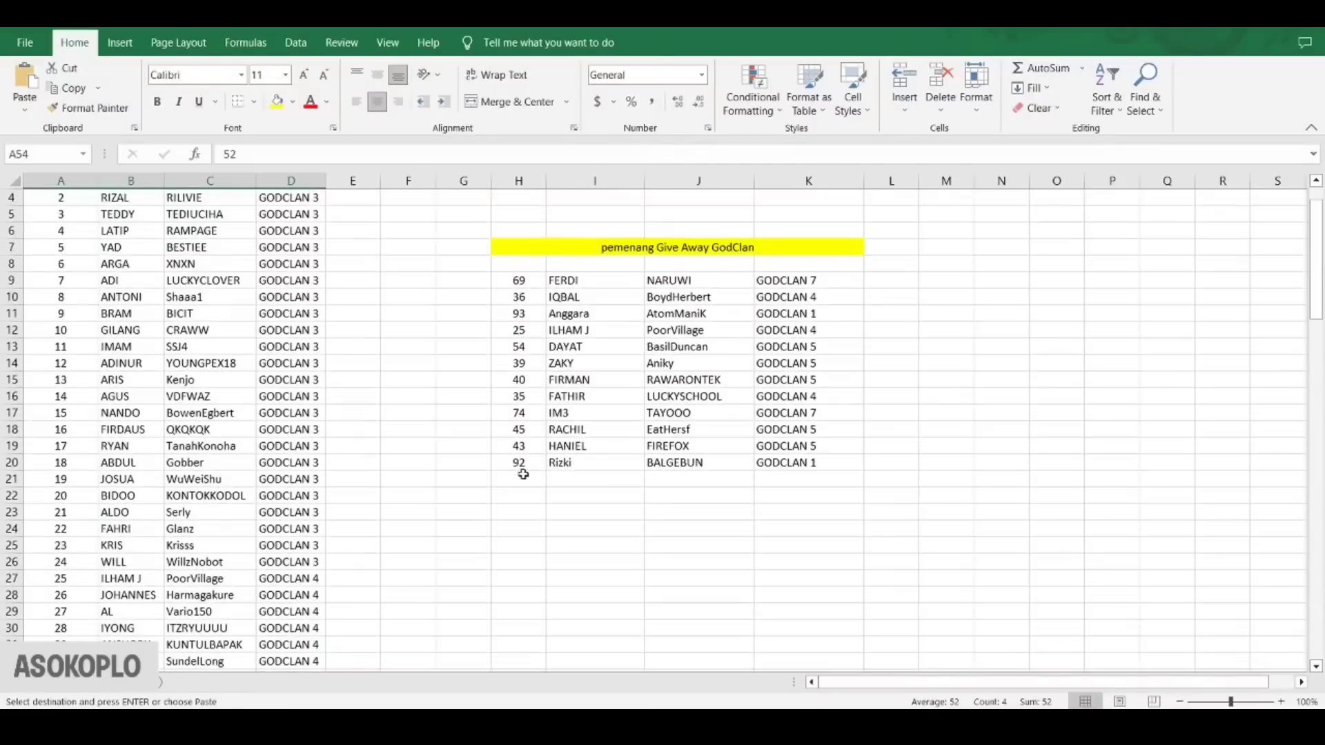
pyautogui.click(526, 479)
pyautogui.hotkey('ctrl', 'v')
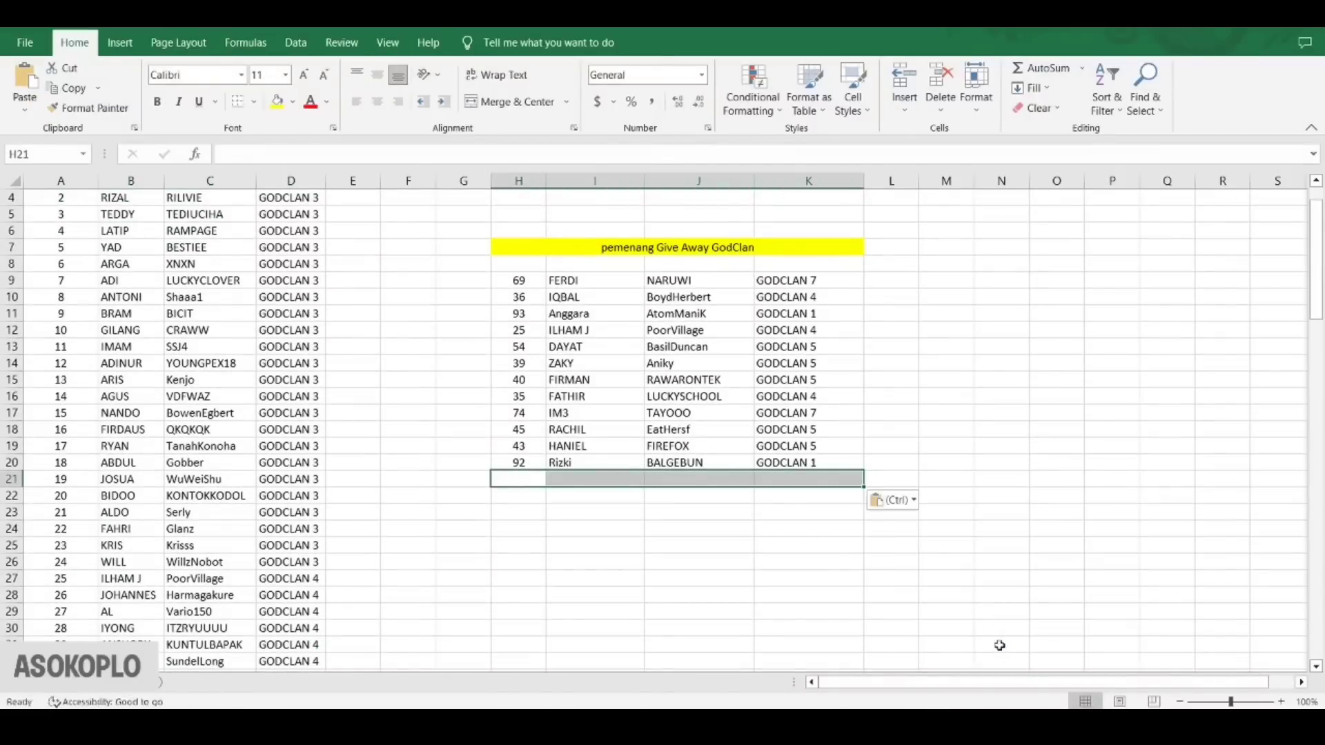
pyautogui.click(526, 498)
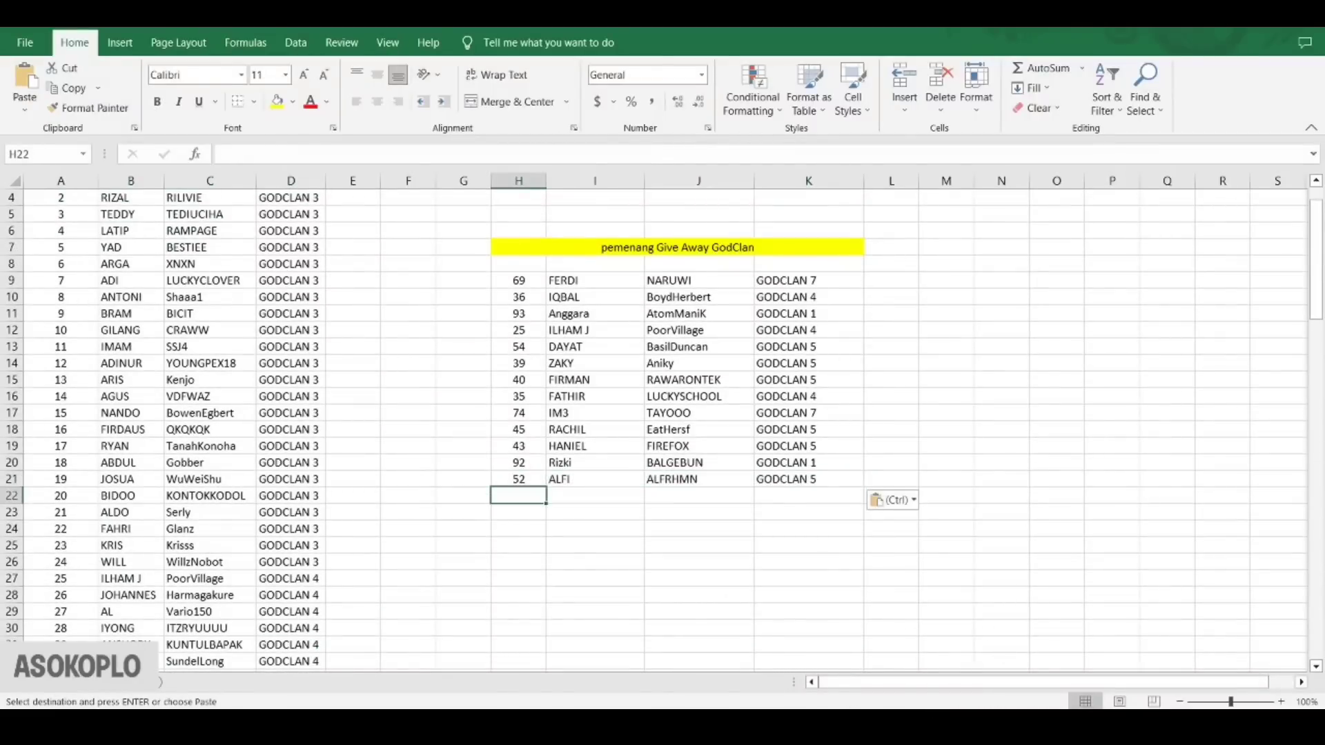
# Generate the next random number on random.org, and check it against the winners list in Excel
pyautogui.hotkey('alt', 'Tab')
pyautogui.click(894, 306)
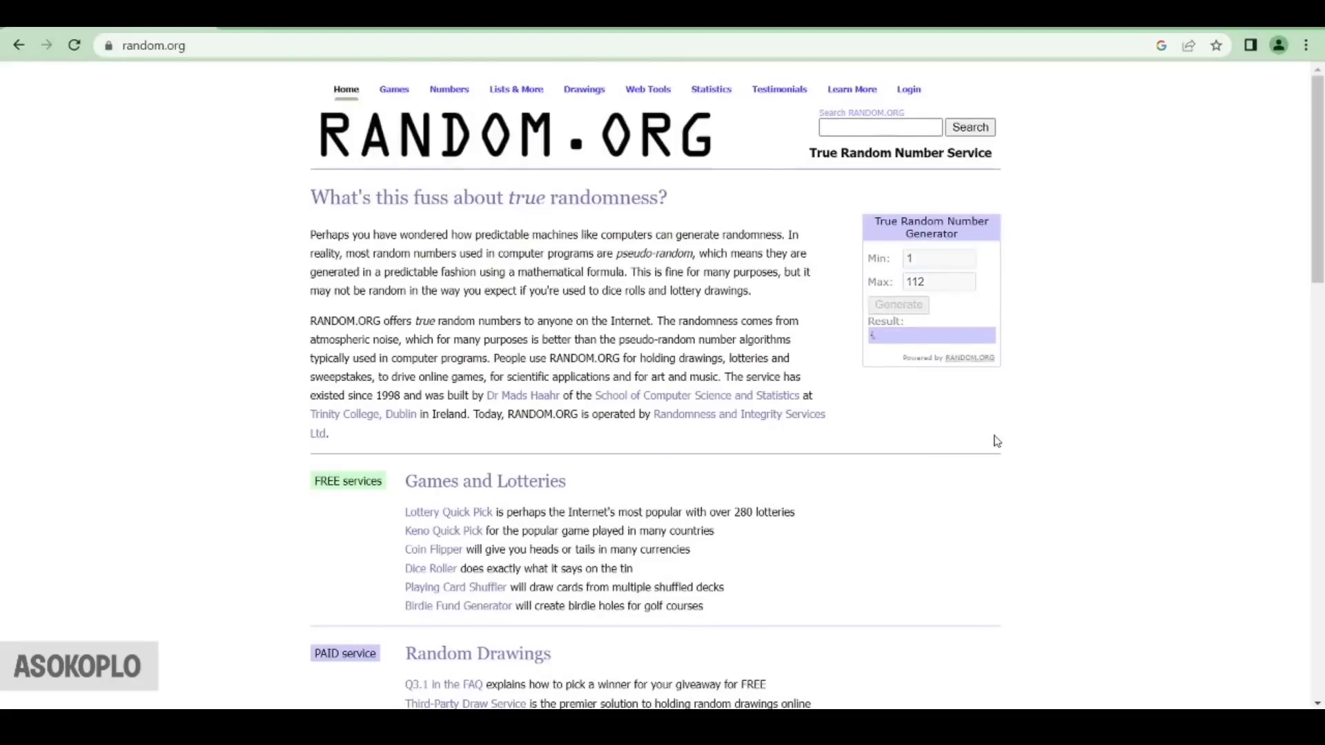
pyautogui.hotkey('alt', 'Tab')
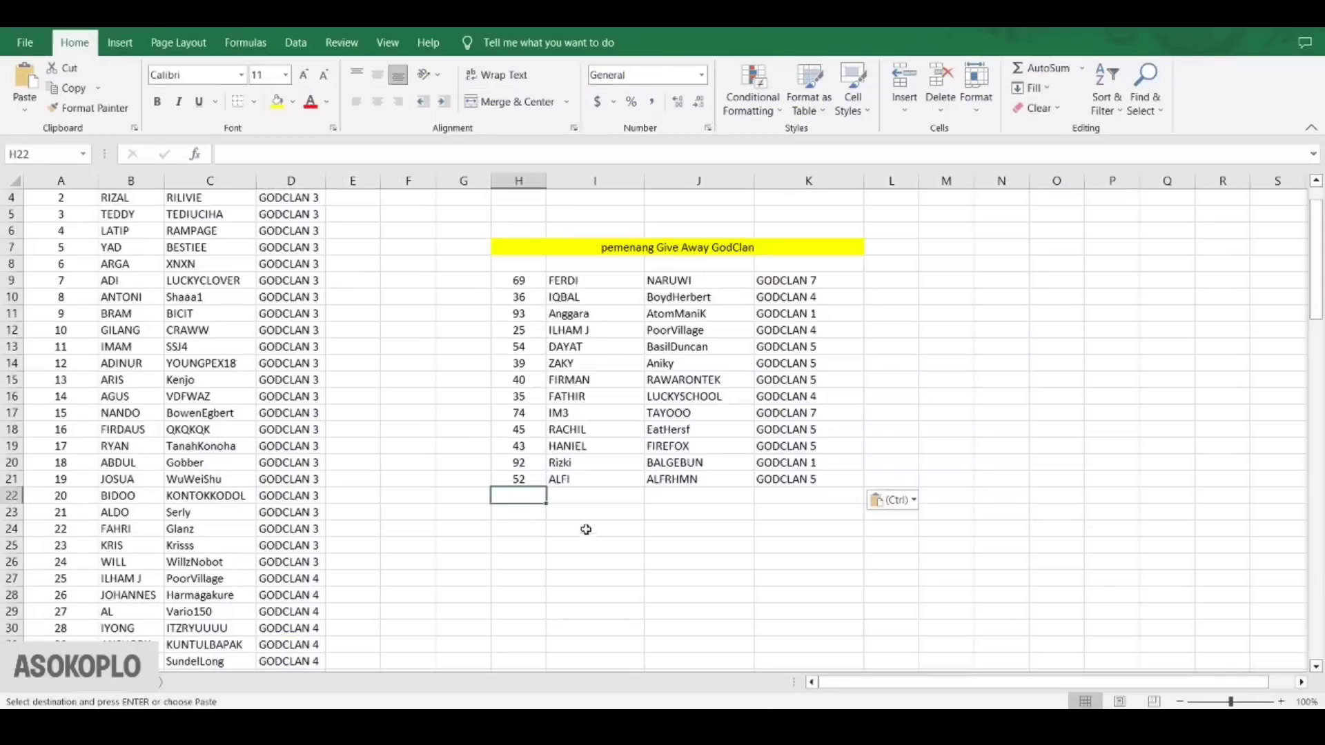
pyautogui.hotkey('alt', 'Tab')
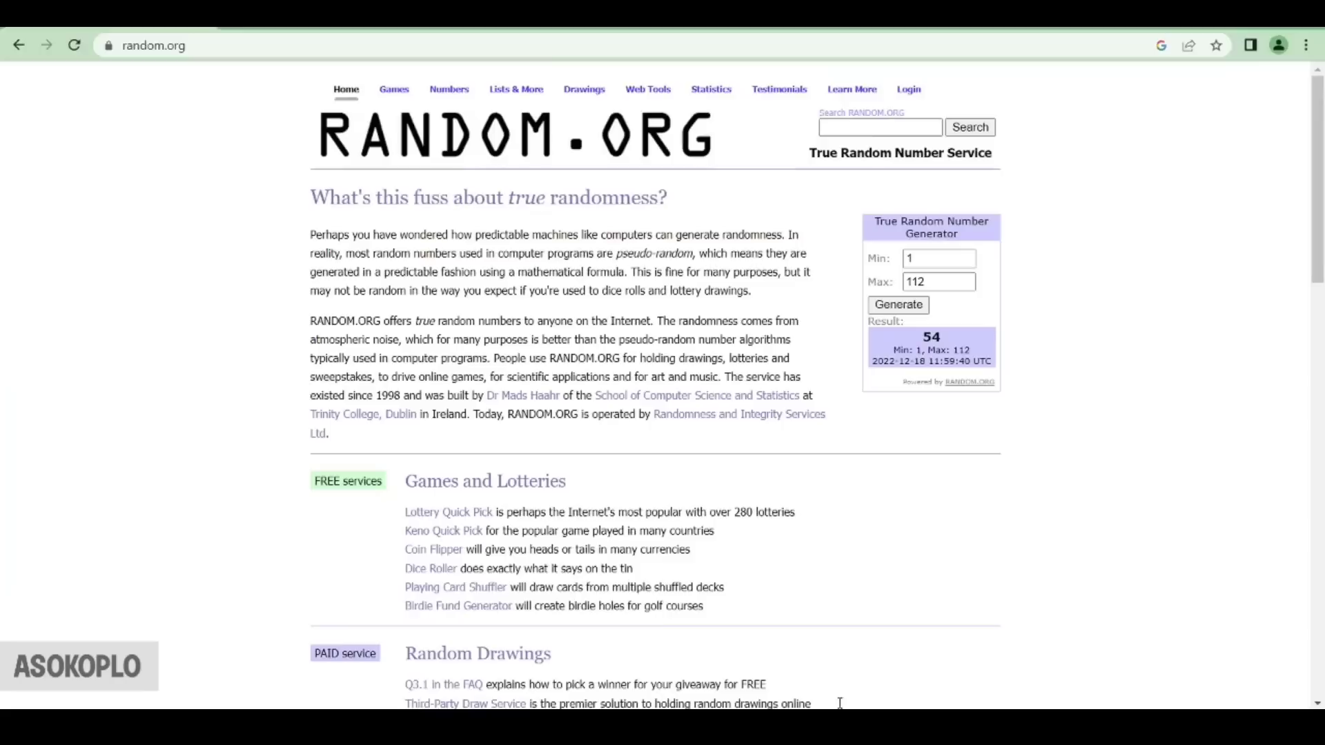
# Generate a replacement random number on random.org, and copy participant number 101's full row in Excel
pyautogui.click(897, 304)
pyautogui.hotkey('alt', 'Tab')
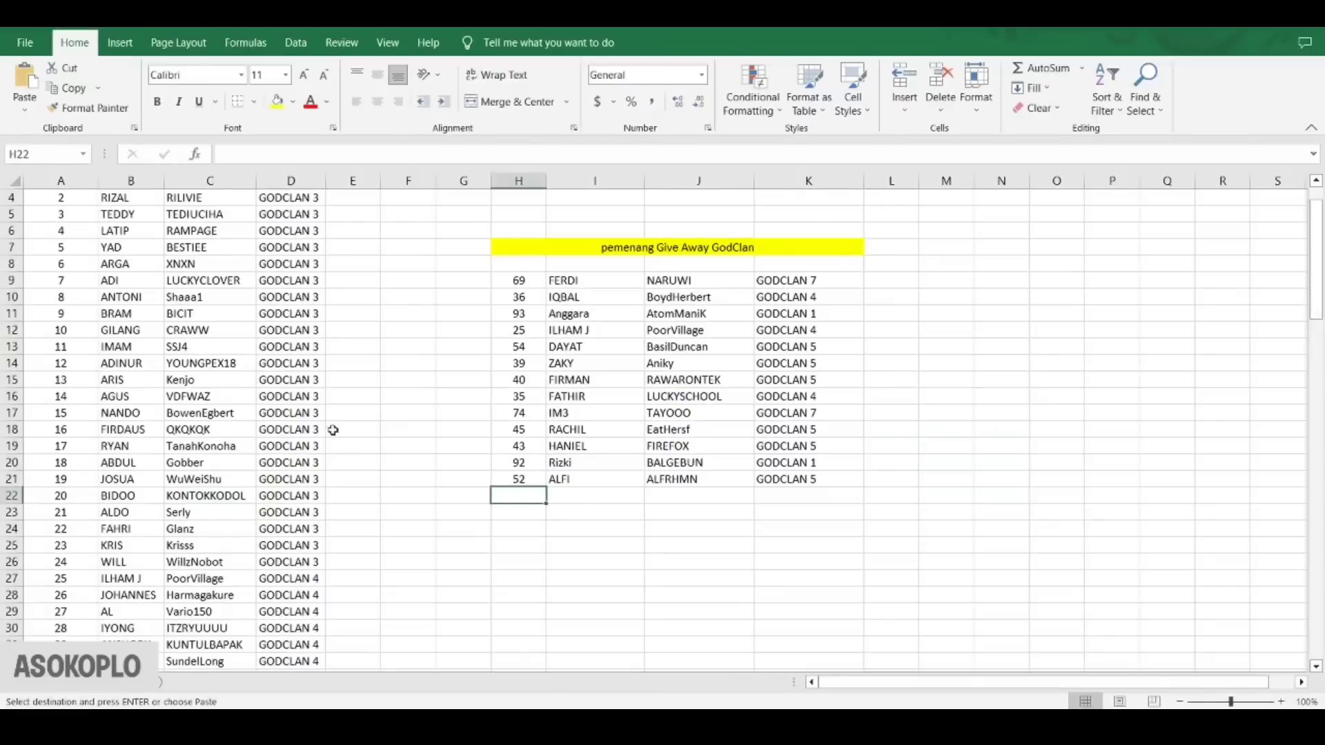
pyautogui.scroll(-13, 266, 477)
pyautogui.scroll(-8, 266, 480)
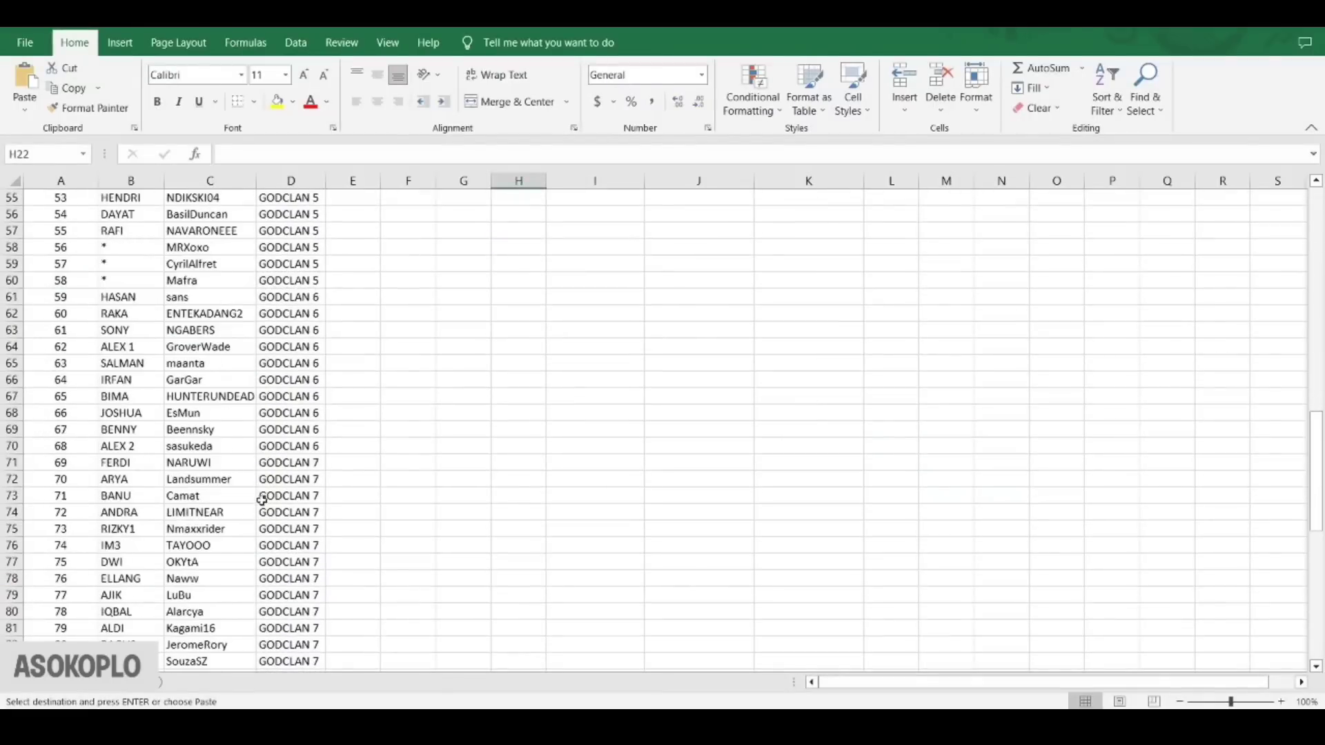
pyautogui.scroll(-4, 269, 494)
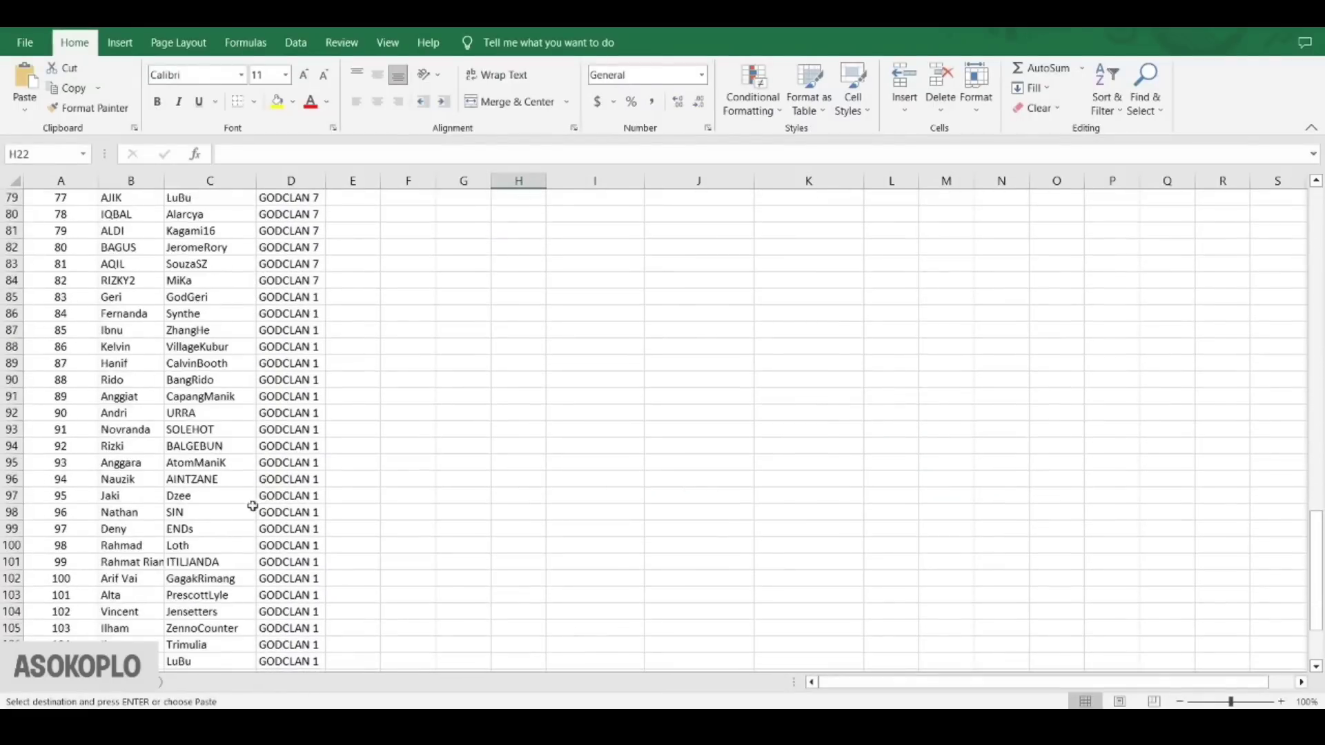
pyautogui.moveTo(82, 595); pyautogui.dragTo(265, 601)
pyautogui.hotkey('ctrl', 'c')
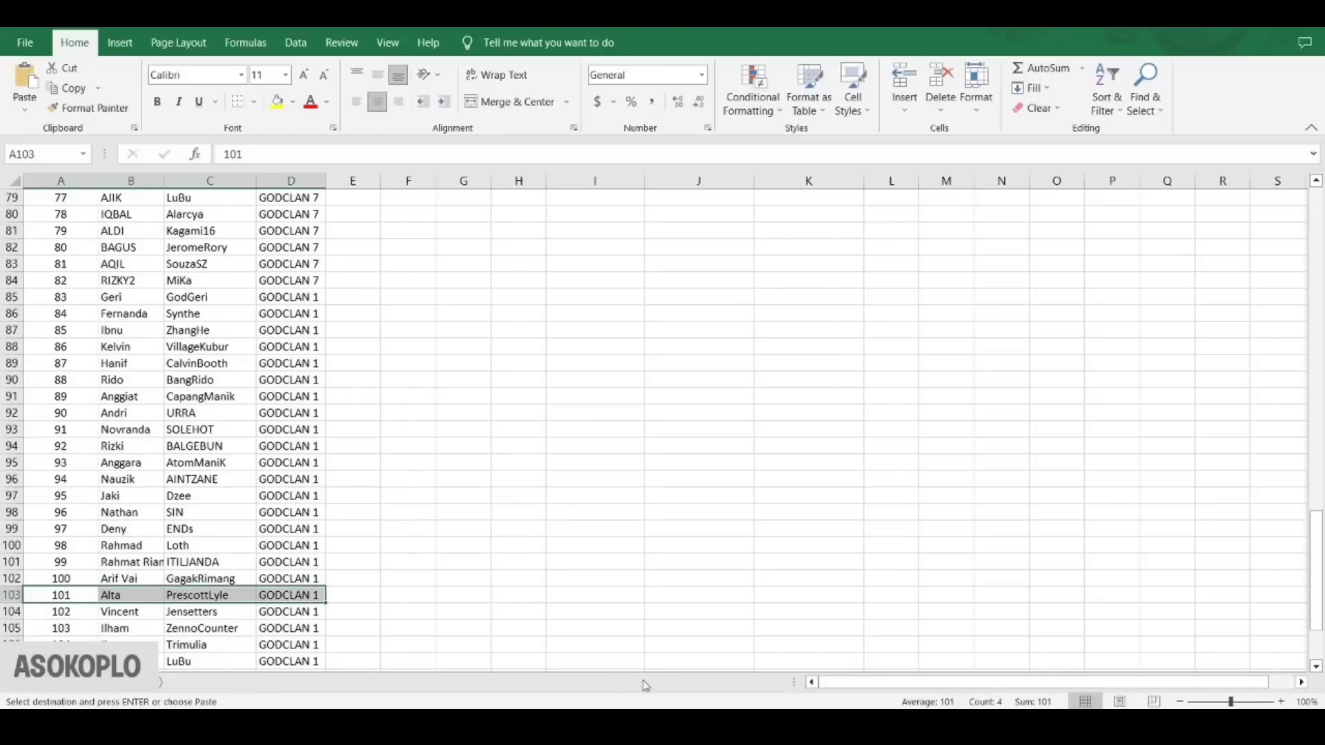
# Paste the copied participant row into H22:K22 below the thirteenth winner, and select J24
pyautogui.scroll(17, 597, 482)
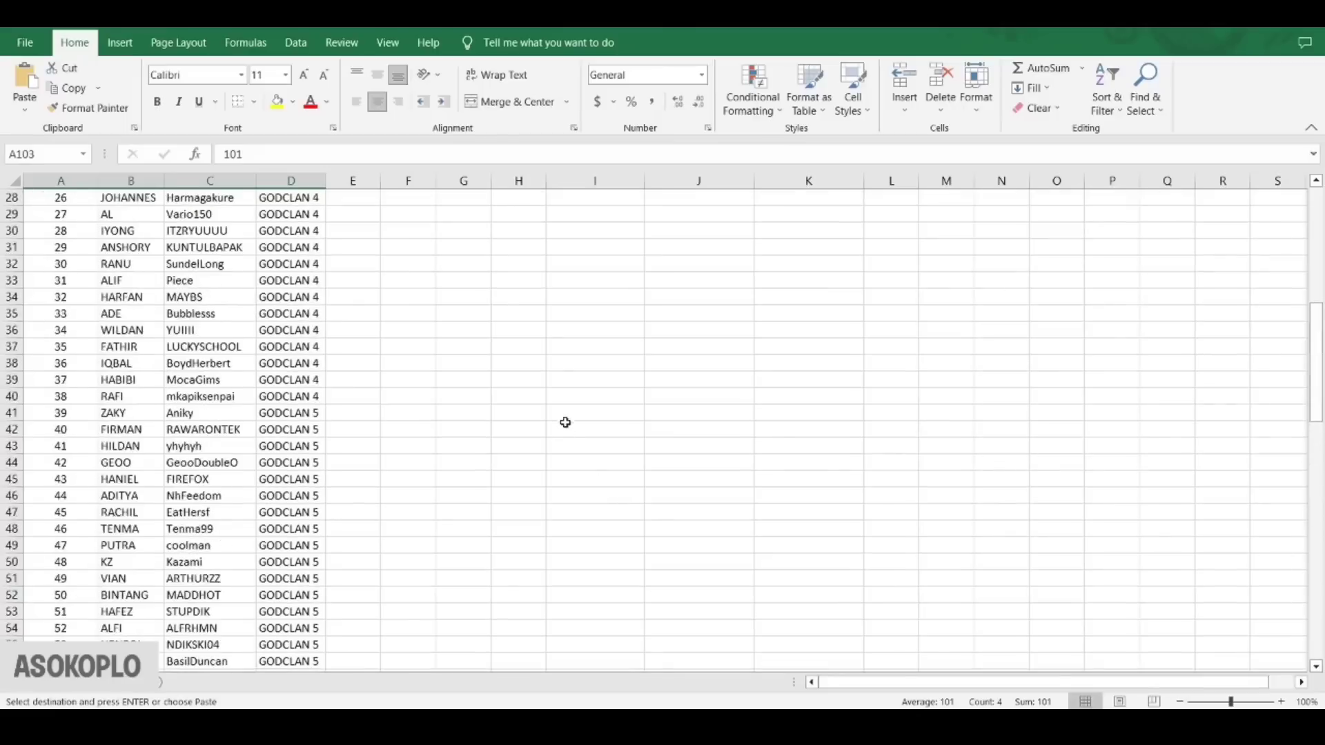
pyautogui.scroll(6, 566, 423)
pyautogui.moveTo(531, 412); pyautogui.dragTo(781, 409)
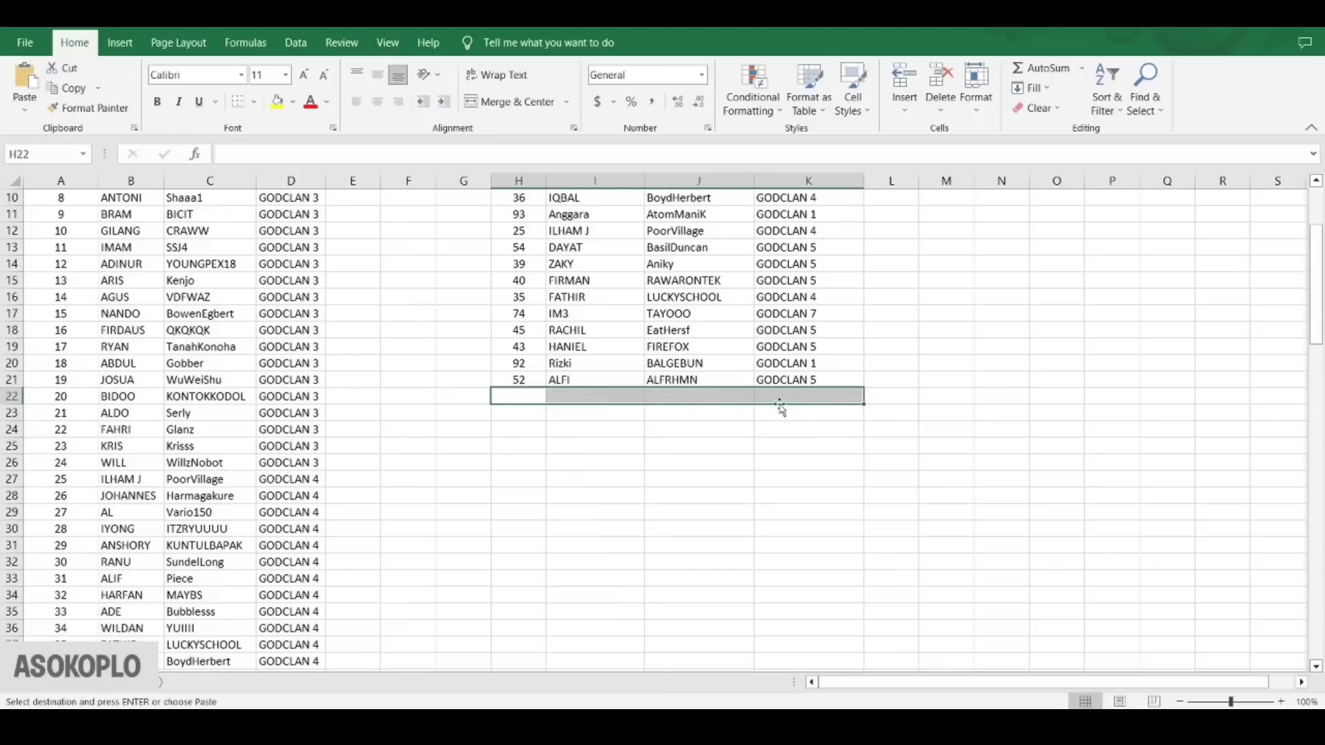
pyautogui.hotkey('ctrl', 'v')
pyautogui.click(699, 429)
pyautogui.scroll(2, 698, 429)
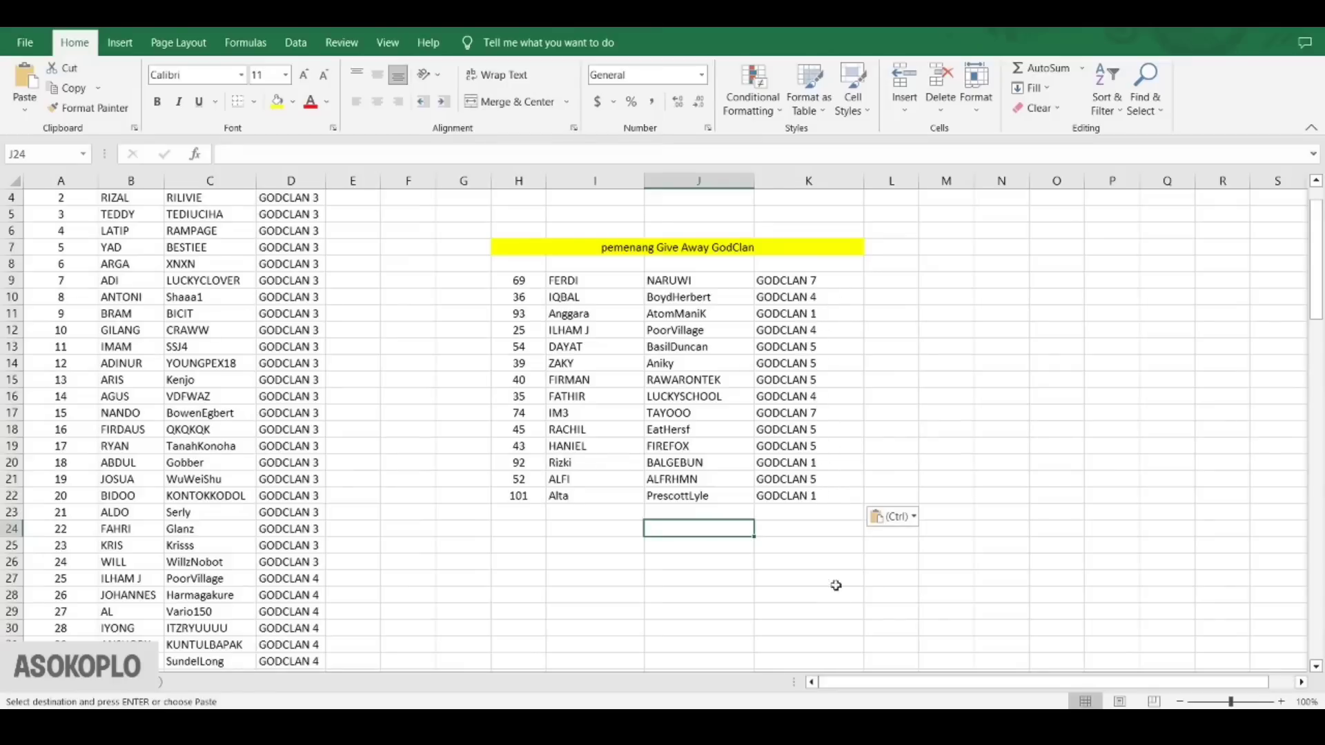
# Generate another random number on random.org, and copy participant number 42's full row in Excel
pyautogui.click(843, 695)
pyautogui.click(906, 303)
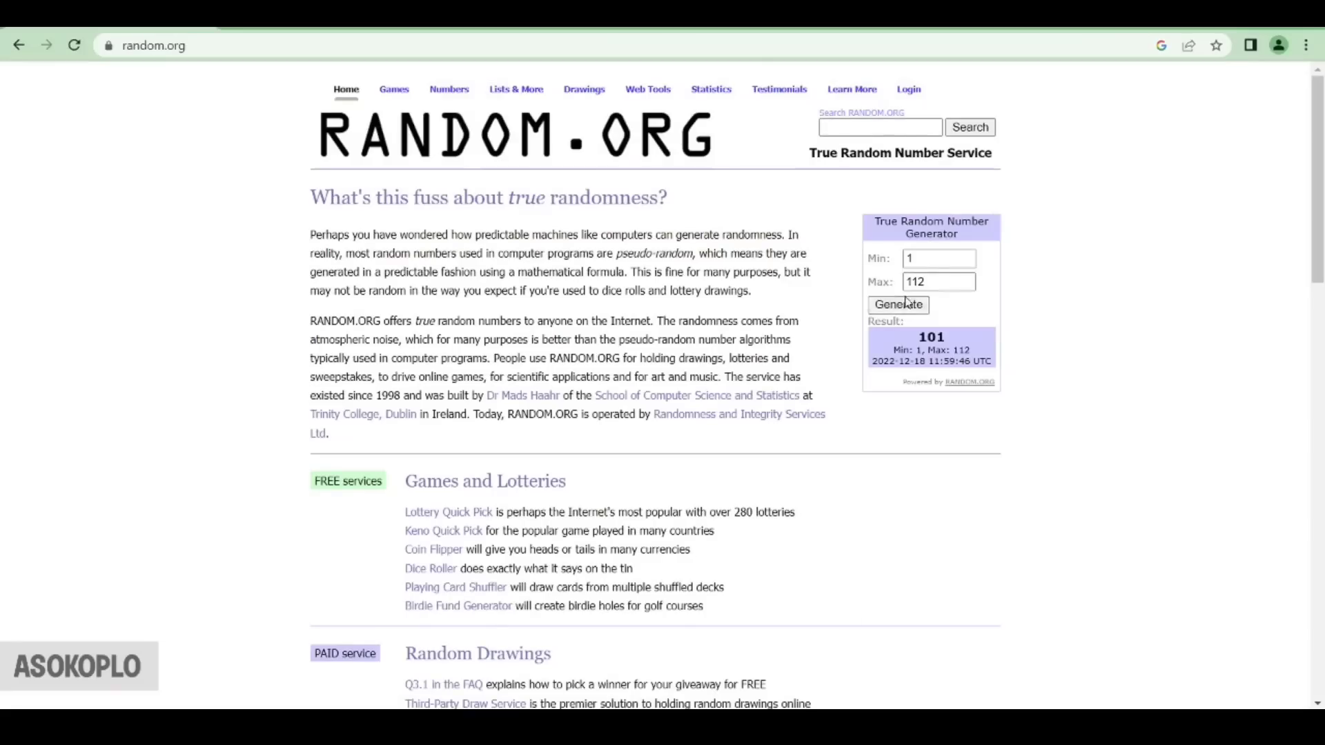
pyautogui.click(839, 693)
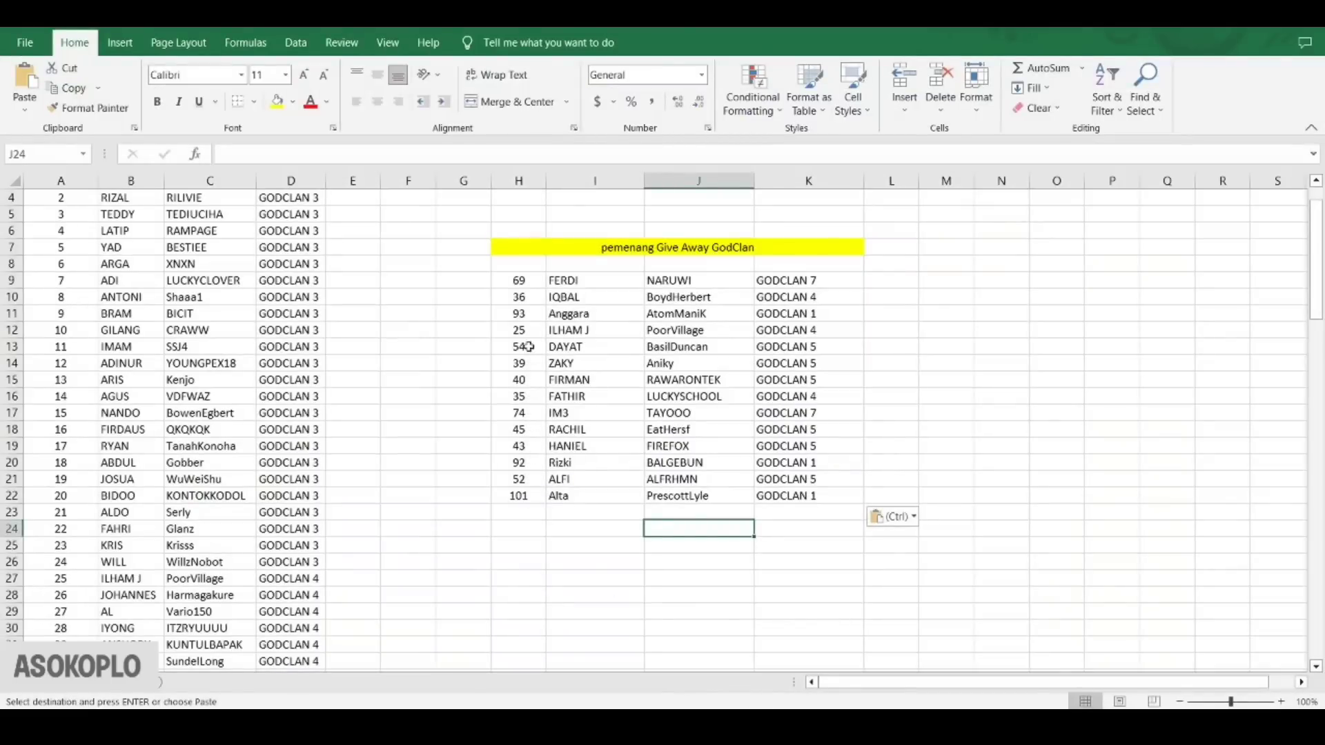
pyautogui.scroll(-3, 201, 549)
pyautogui.scroll(-3, 201, 550)
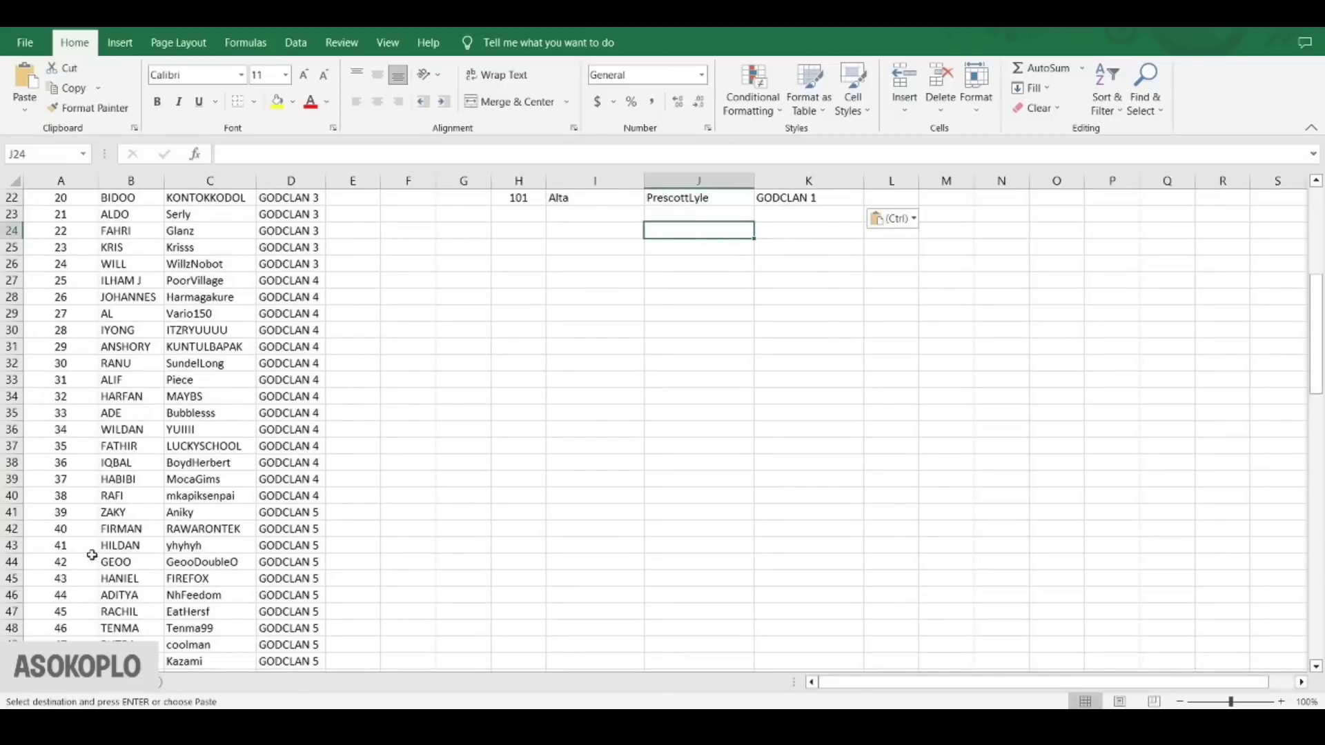
pyautogui.moveTo(64, 565); pyautogui.dragTo(266, 560)
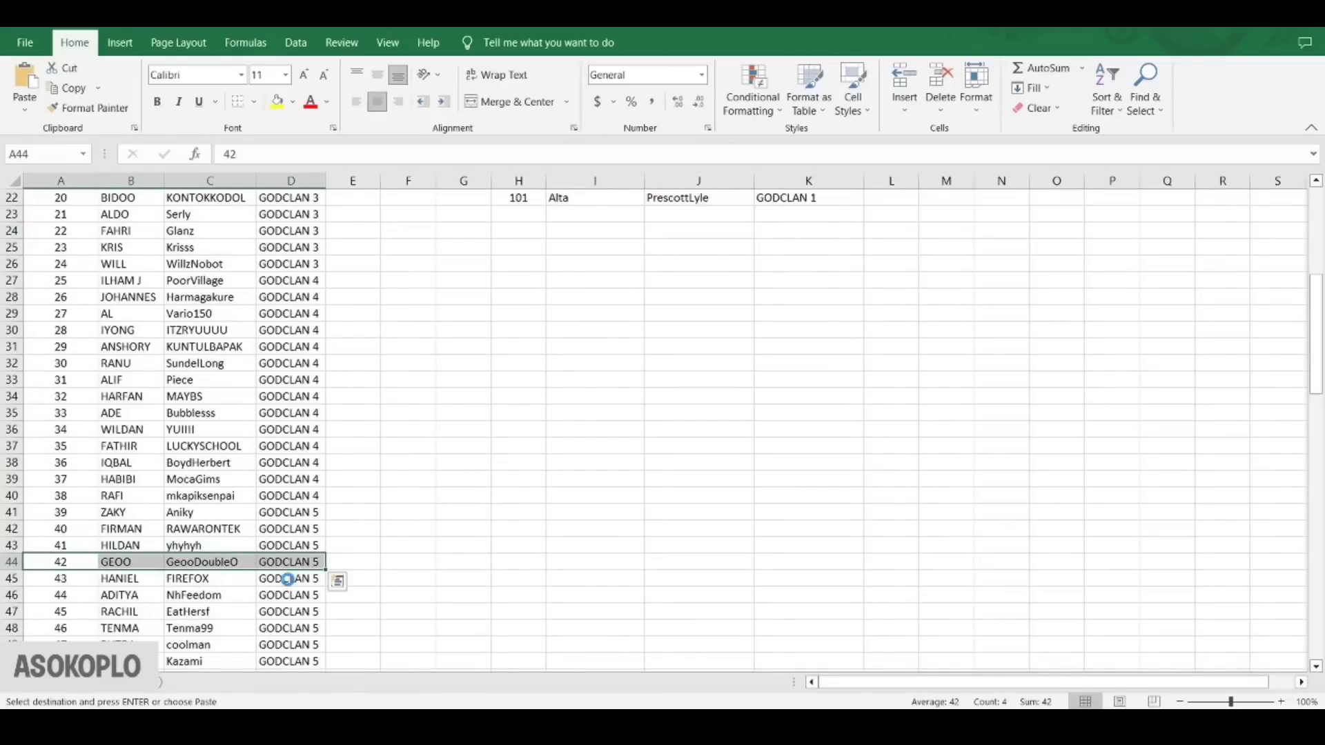
pyautogui.hotkey('ctrl', 'c')
# Paste the copied participant row into H23:K23 below the fourteenth winner, and select M13
pyautogui.scroll(5, 598, 433)
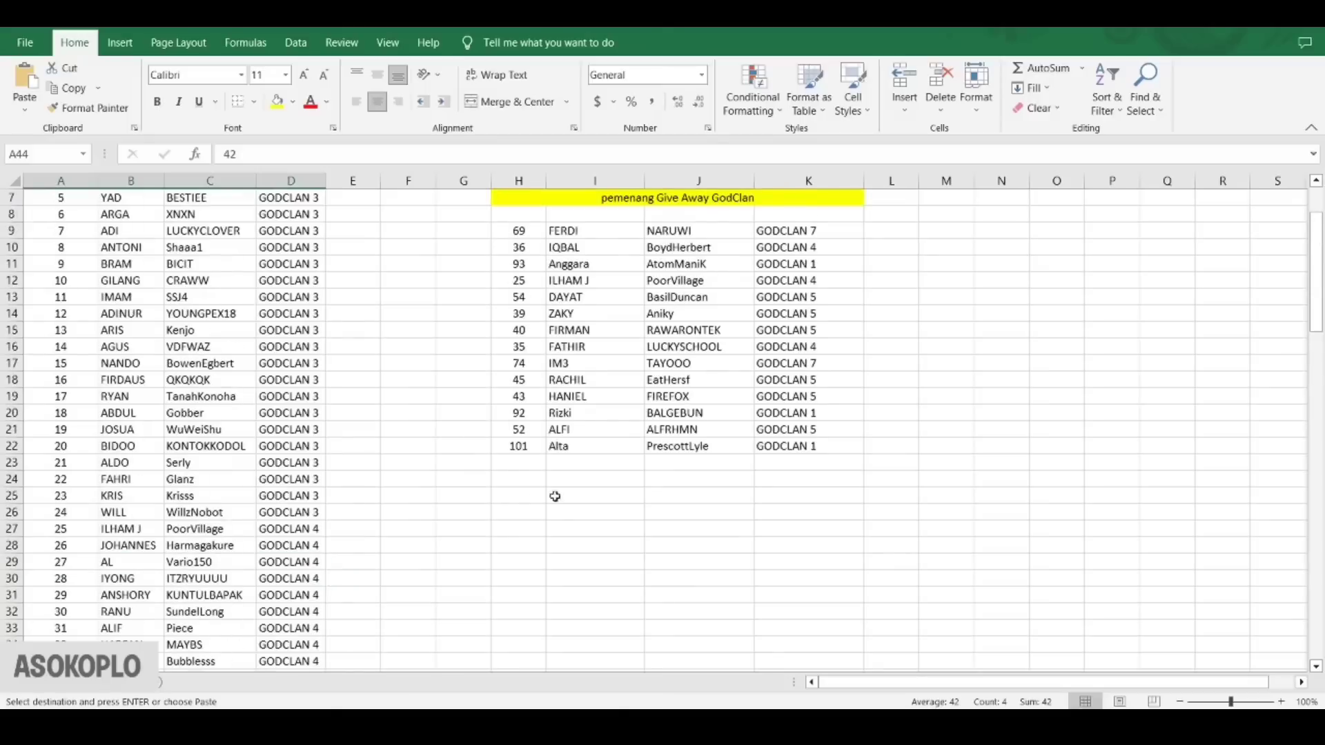
pyautogui.moveTo(519, 463); pyautogui.dragTo(767, 468)
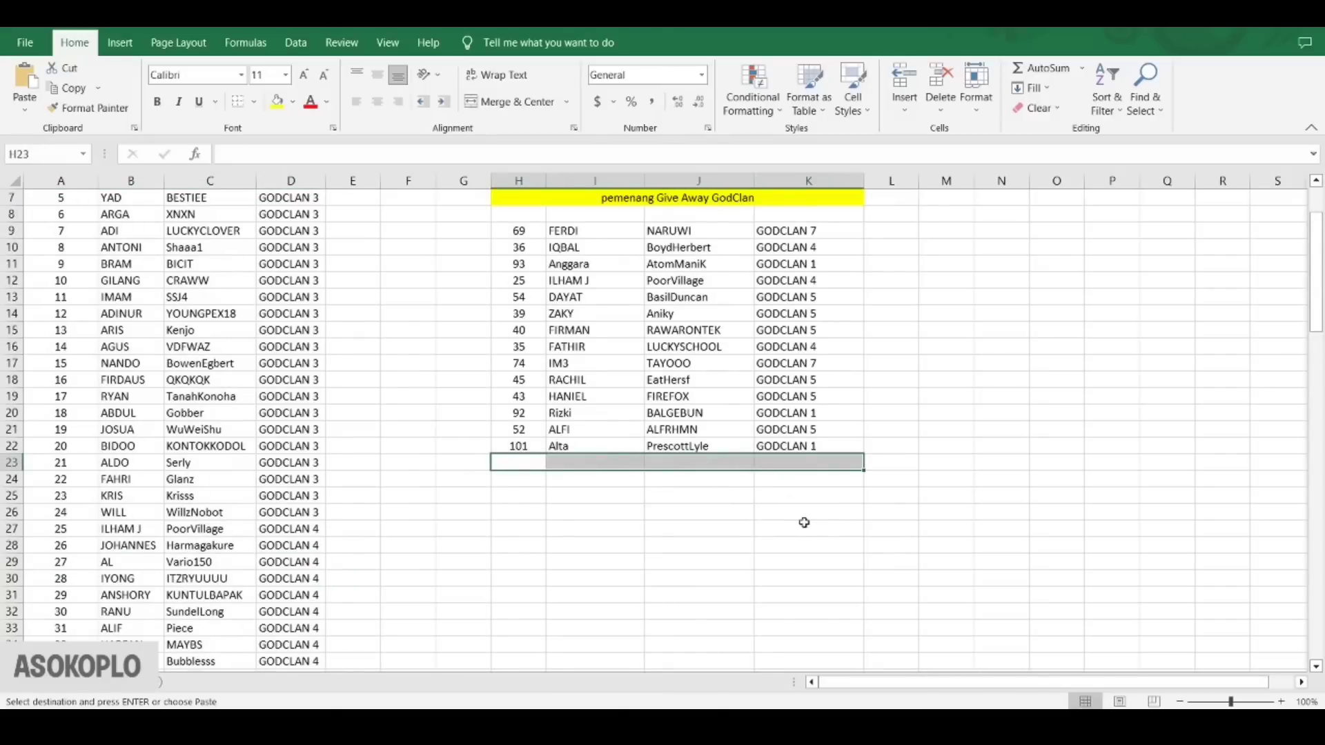
pyautogui.hotkey('ctrl', 'v')
pyautogui.press('ctrl')
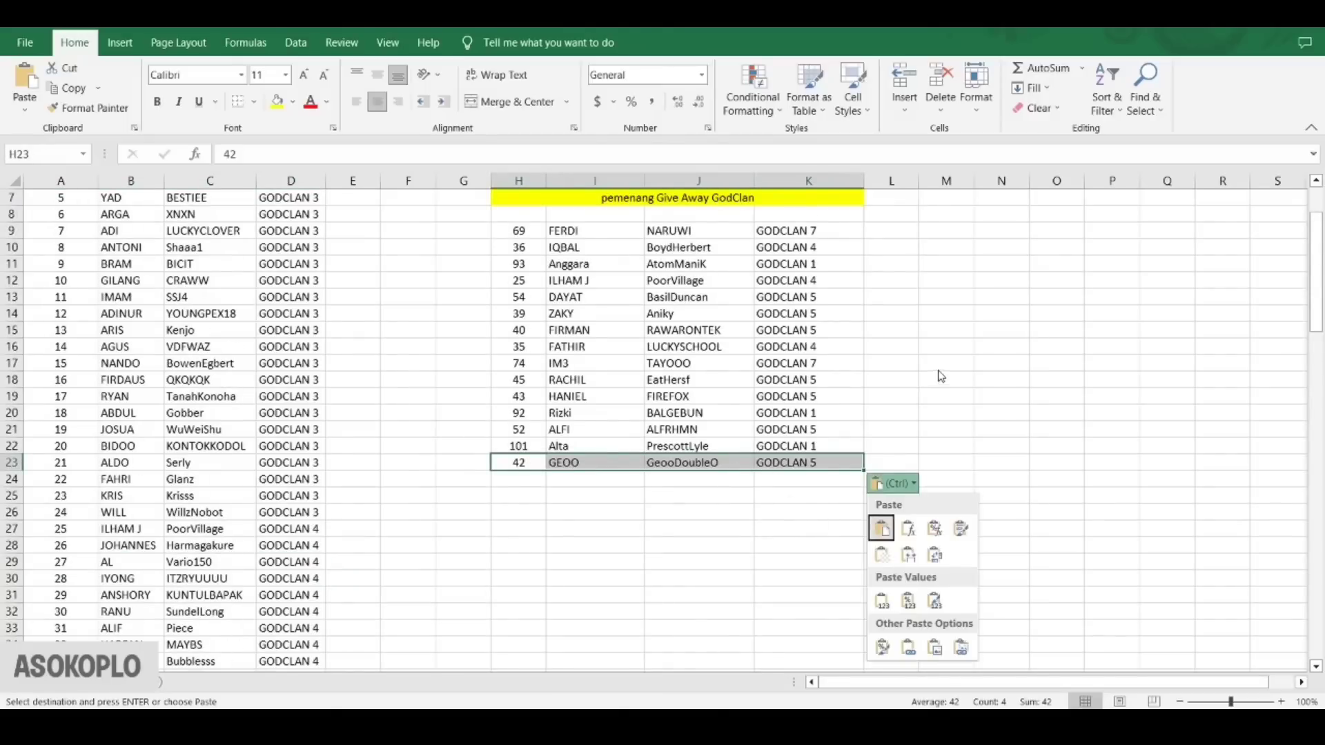
pyautogui.press('ctrl')
pyautogui.scroll(1, 928, 387)
pyautogui.scroll(1, 929, 387)
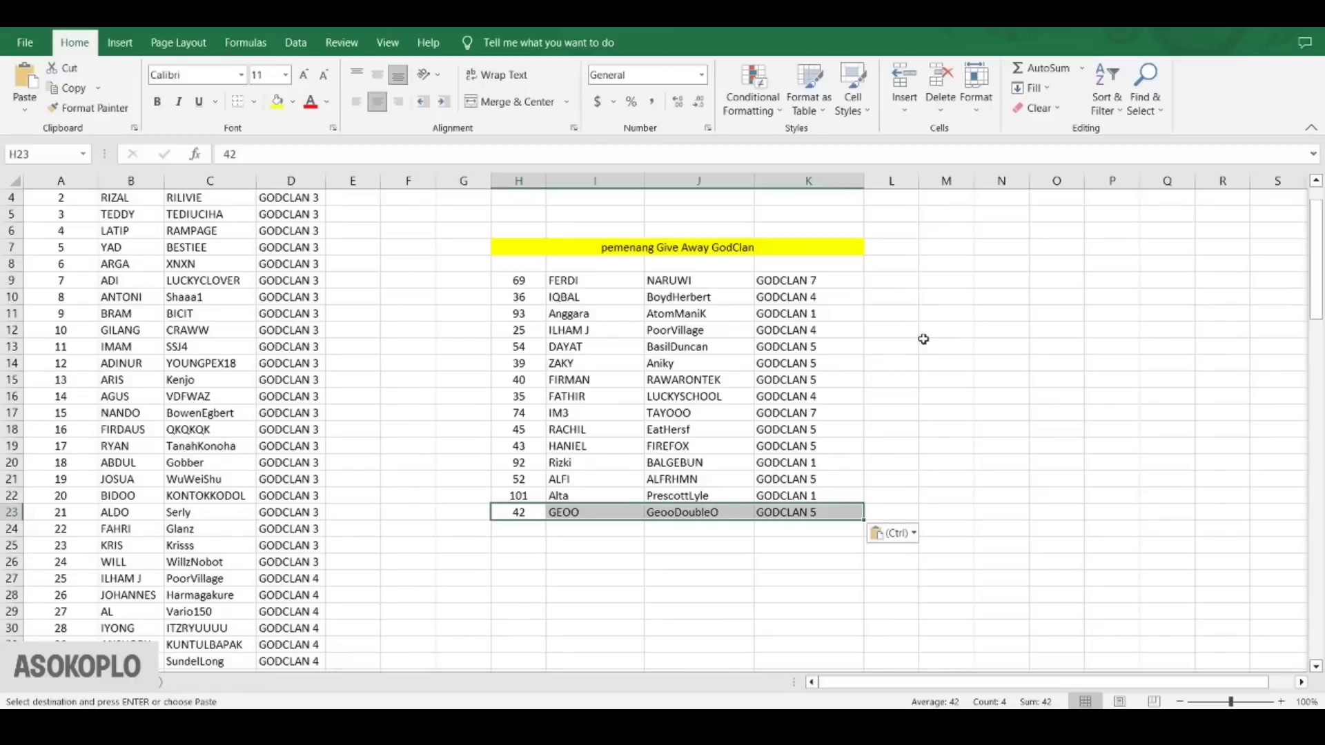
pyautogui.click(923, 340)
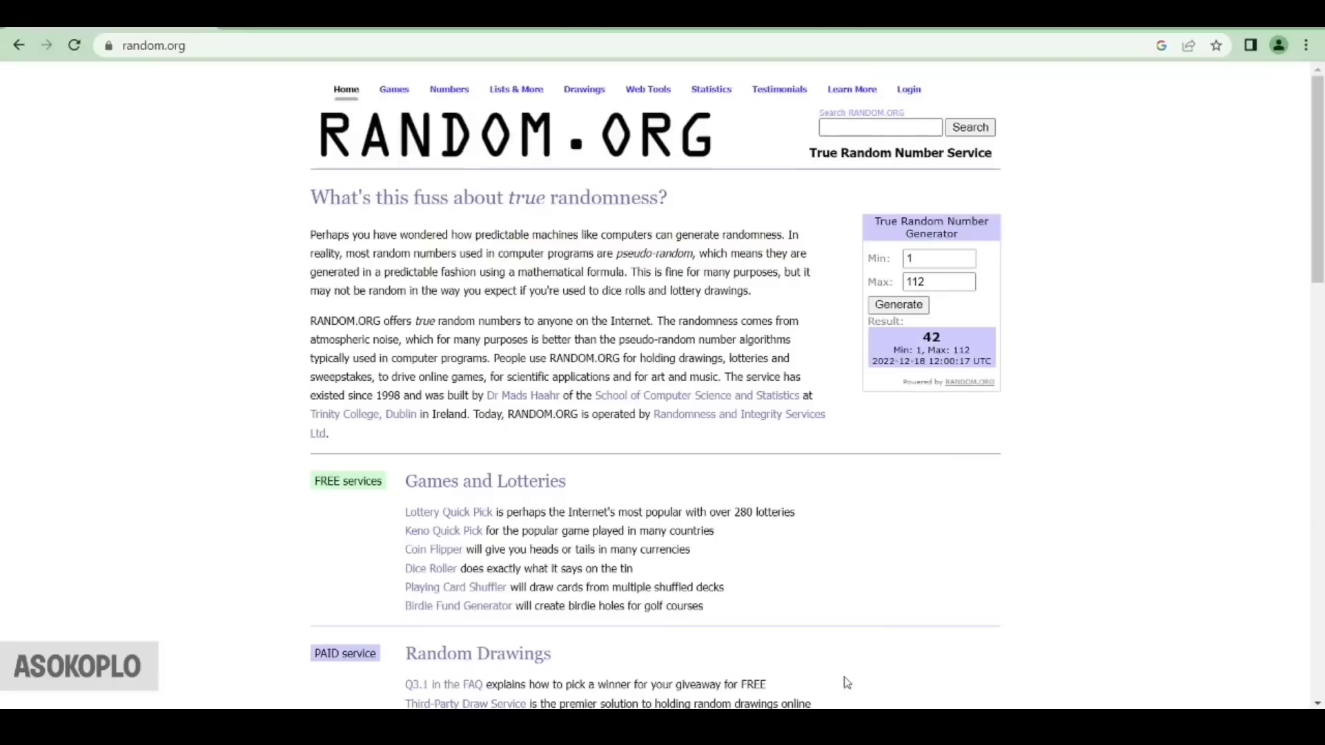
# Generate the next random number on random.org, and copy participant number 7's full row in Excel
pyautogui.hotkey('alt', 'Tab')
pyautogui.click(900, 308)
pyautogui.hotkey('alt', 'Tab')
pyautogui.scroll(1, 302, 385)
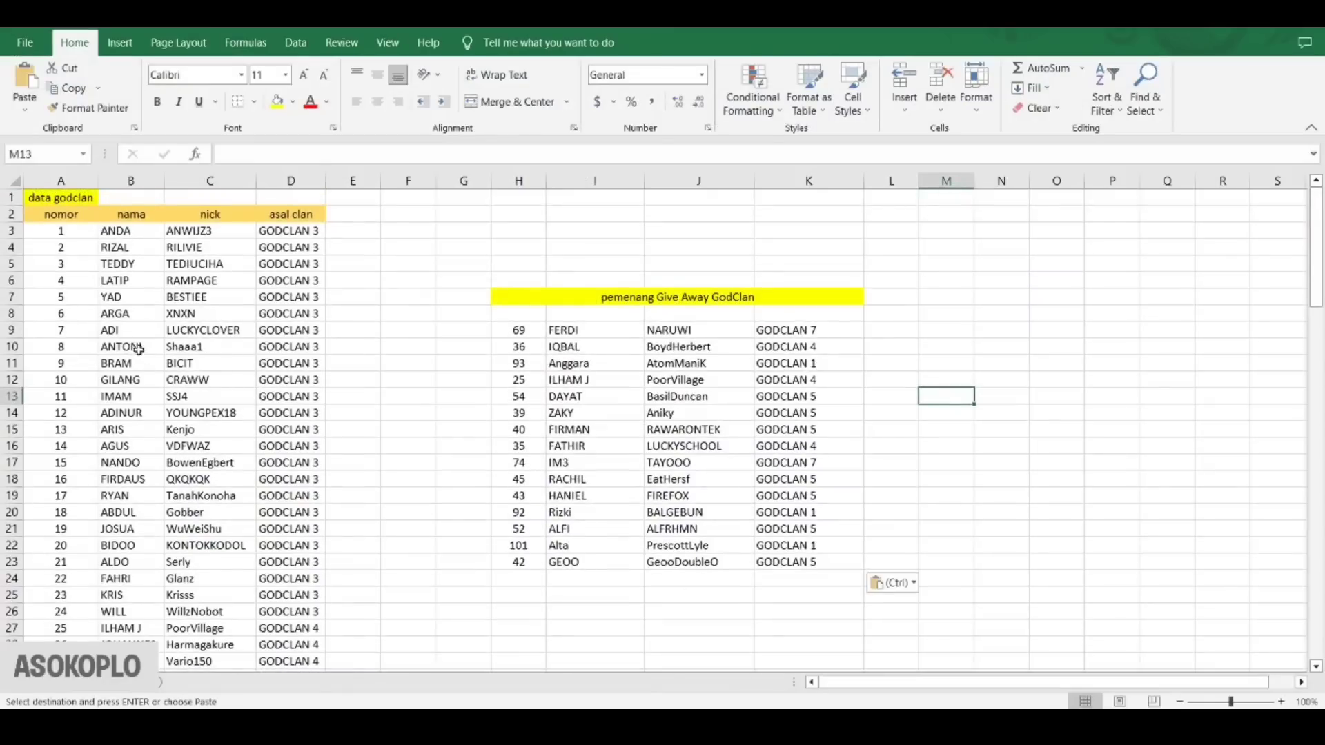
pyautogui.click(79, 337)
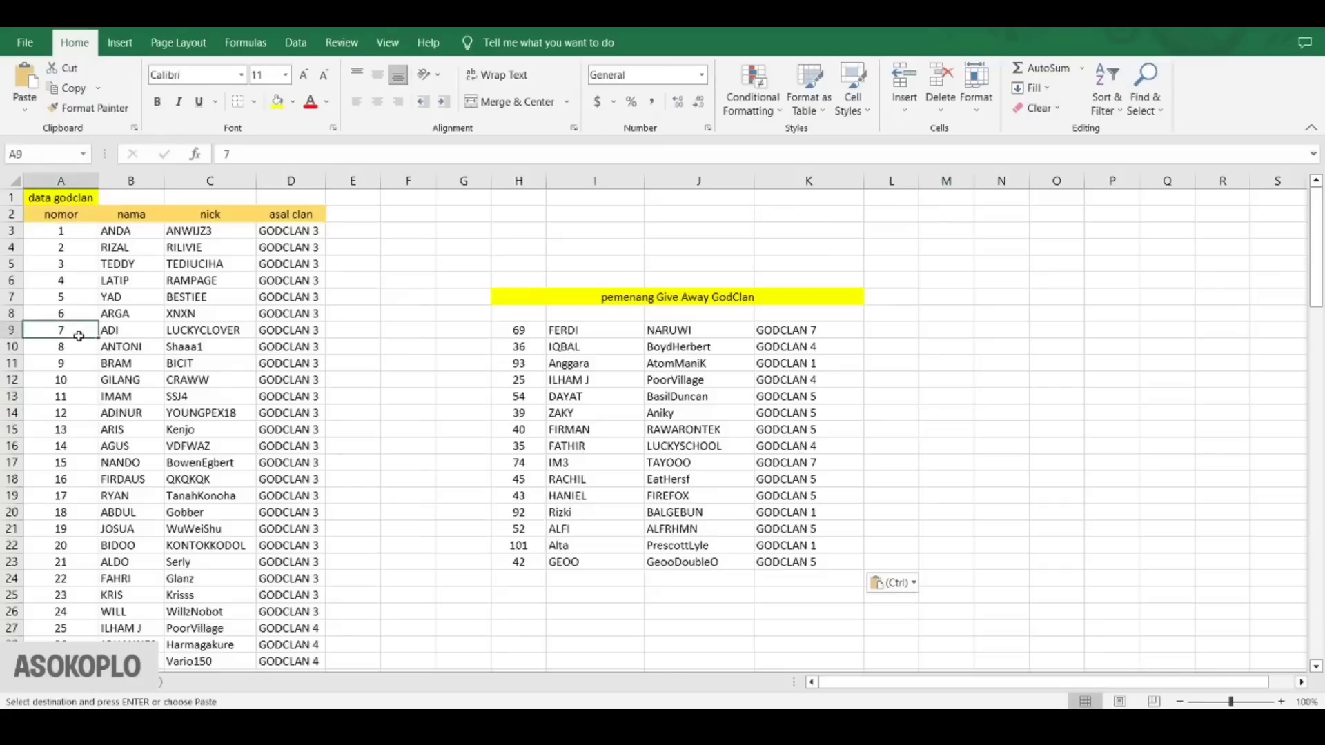
pyautogui.moveTo(89, 335); pyautogui.dragTo(290, 331)
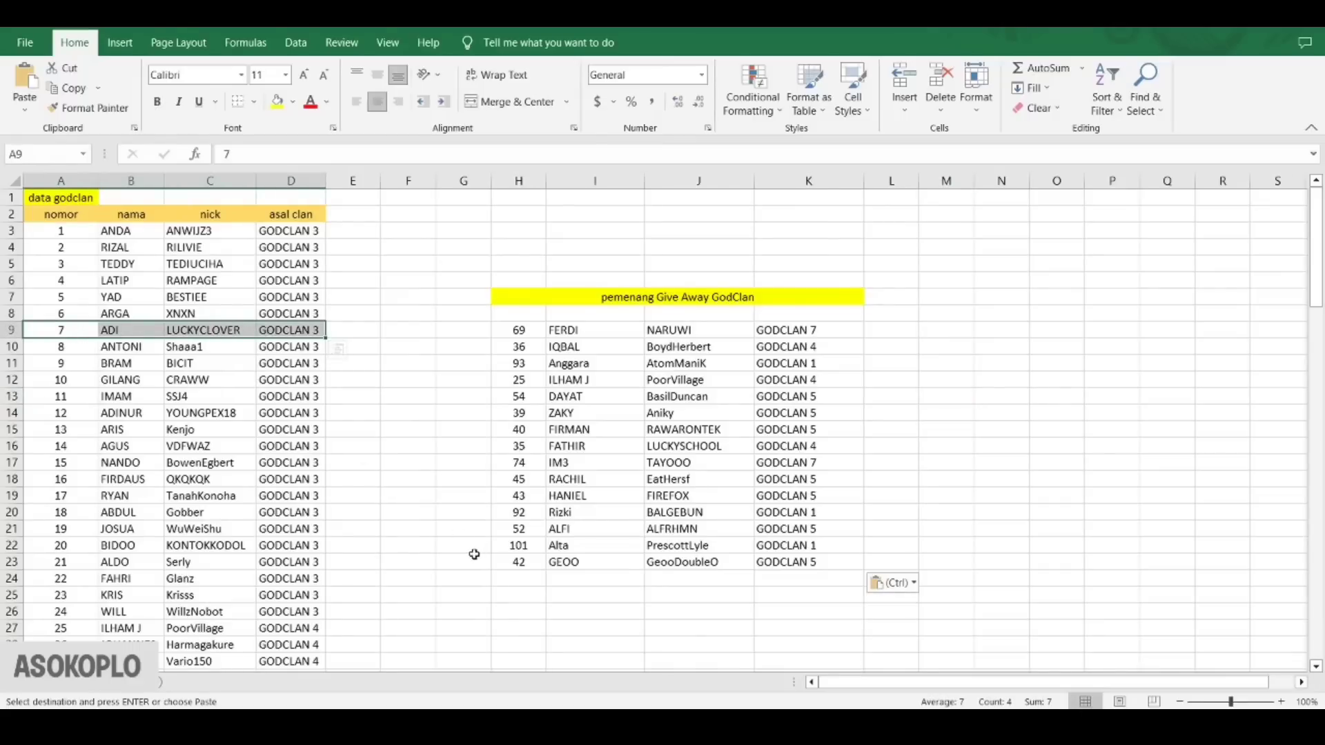
pyautogui.hotkey('ctrl', 'c')
# Paste the copied participant row into H24:K24 below the fifteenth winner, and deselect the range
pyautogui.click(503, 580)
pyautogui.moveTo(503, 581); pyautogui.dragTo(767, 578)
pyautogui.hotkey('ctrl', 'v')
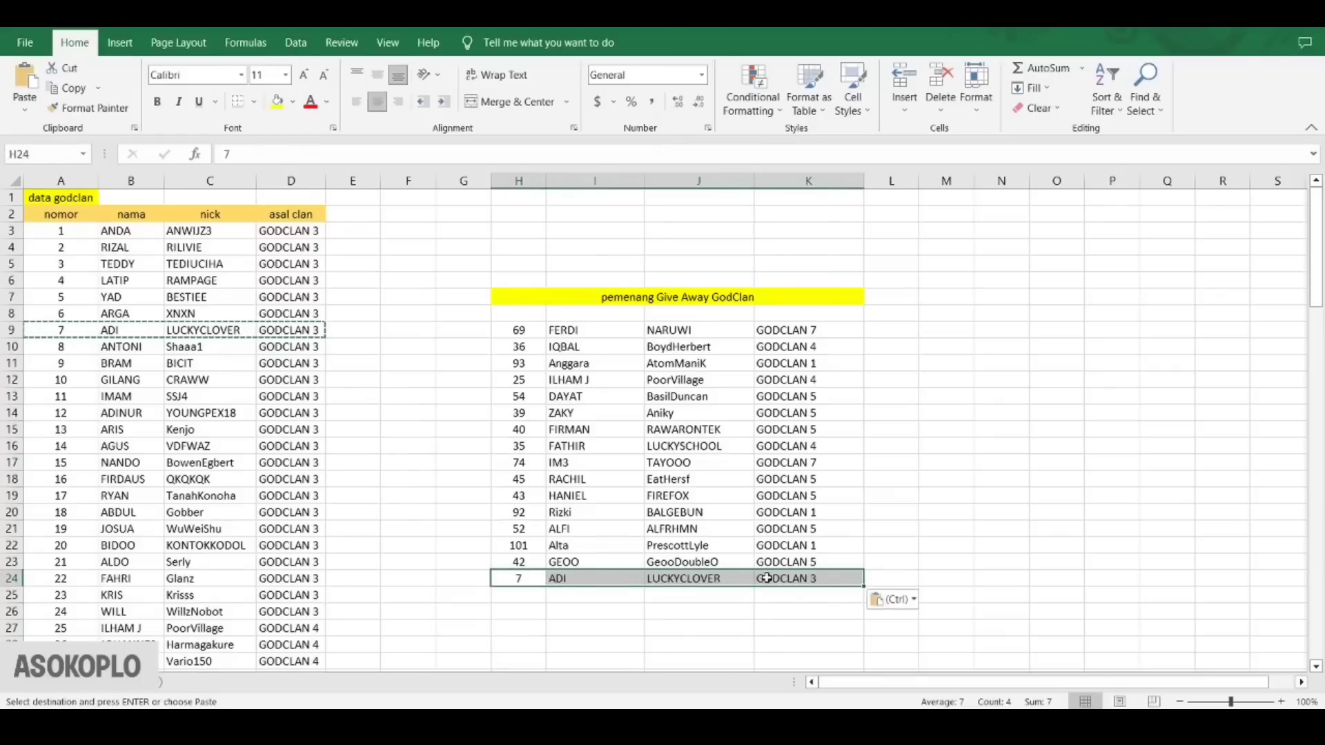
pyautogui.click(878, 445)
# Review each winner's clan one by one from K9 to K24 in the winners list
pyautogui.click(847, 330)
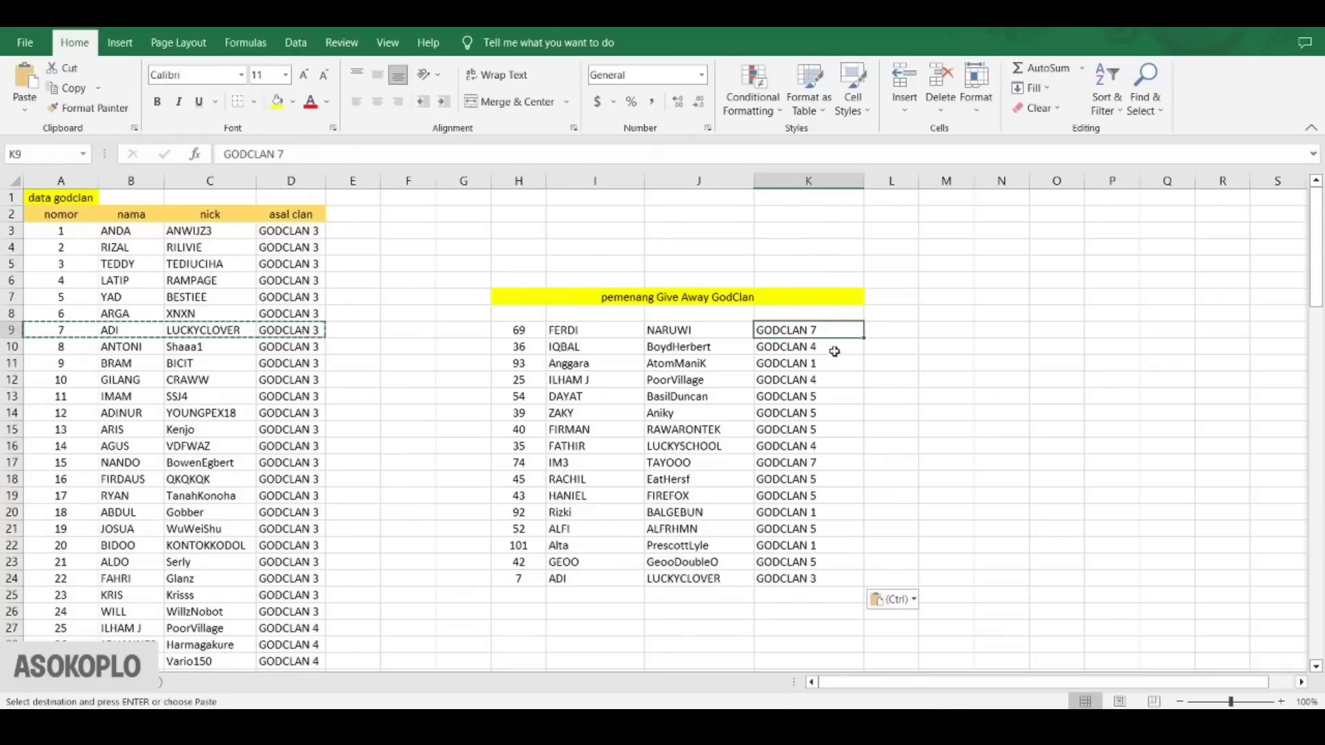
pyautogui.click(832, 347)
pyautogui.click(830, 363)
pyautogui.click(830, 380)
pyautogui.click(830, 398)
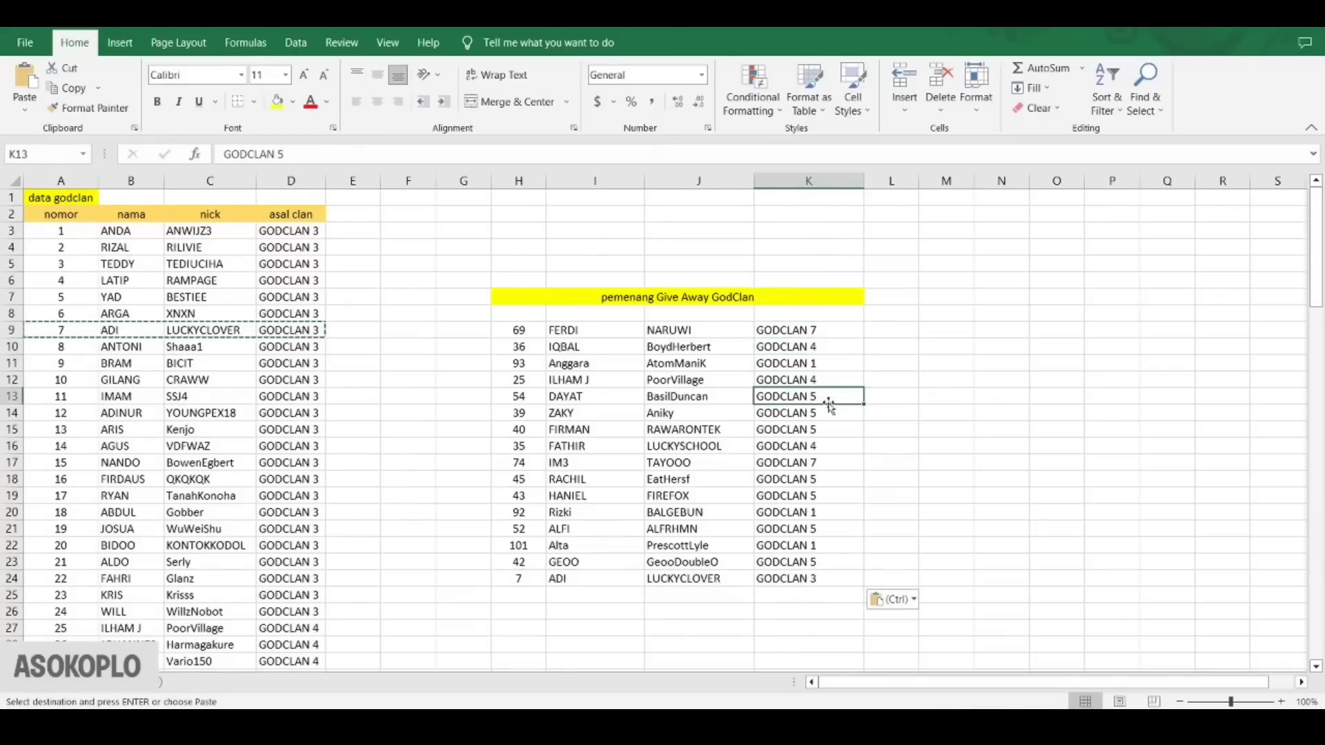
pyautogui.click(828, 415)
pyautogui.click(830, 433)
pyautogui.click(832, 449)
pyautogui.click(833, 466)
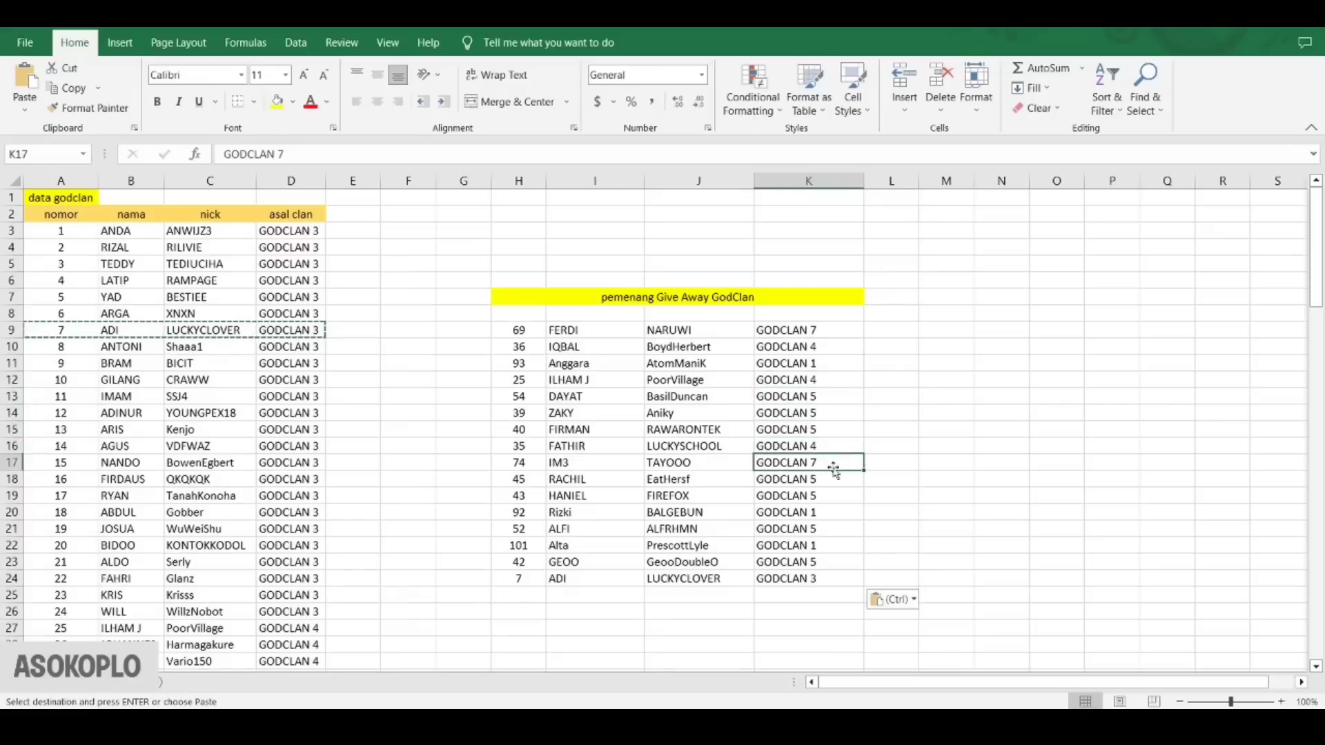
pyautogui.click(832, 483)
pyautogui.click(832, 498)
pyautogui.click(830, 515)
pyautogui.click(832, 530)
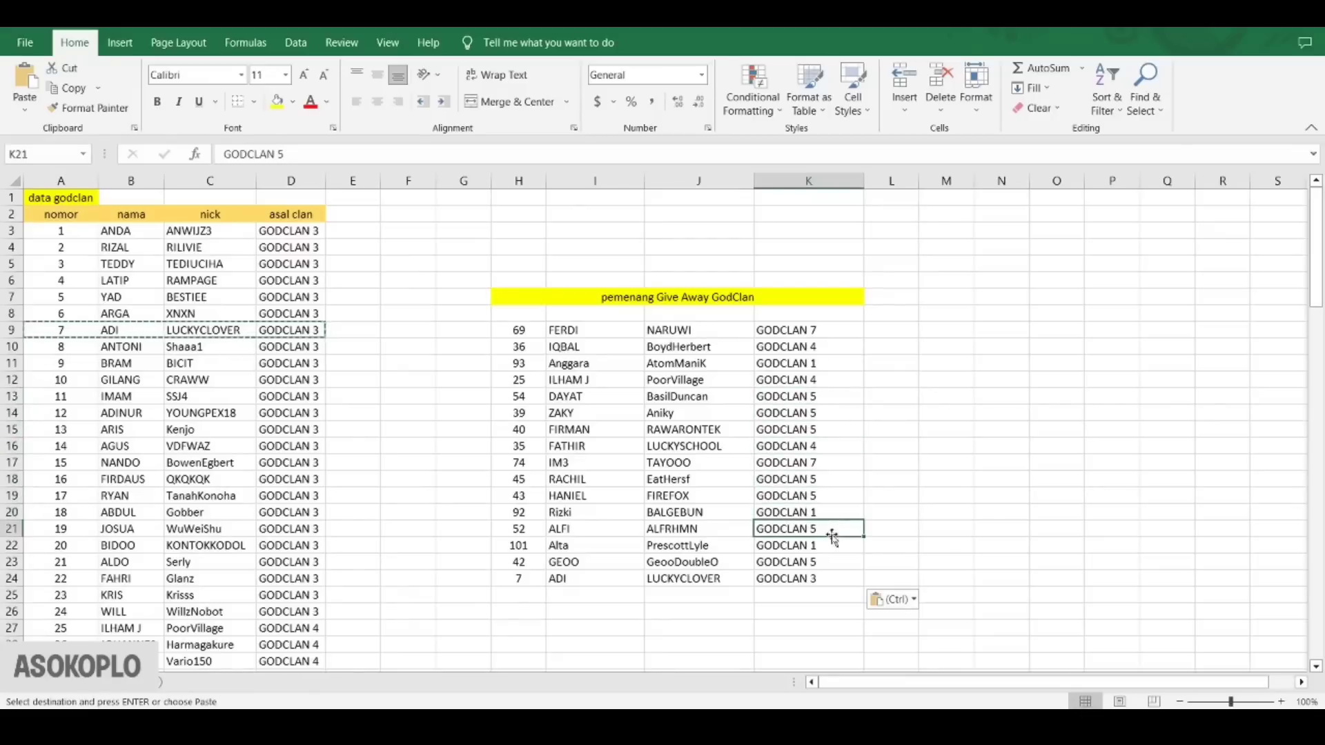
pyautogui.click(832, 545)
pyautogui.click(830, 563)
pyautogui.click(830, 574)
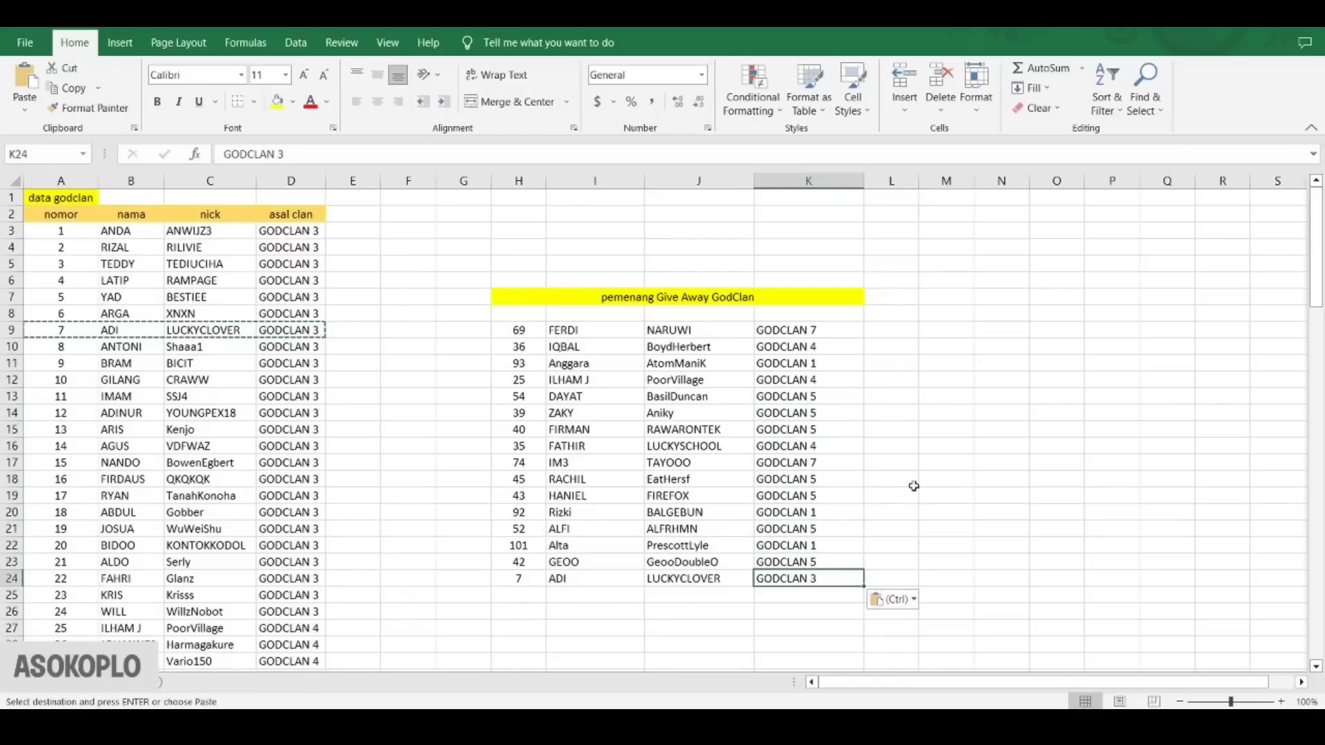
pyautogui.click(965, 381)
pyautogui.click(940, 336)
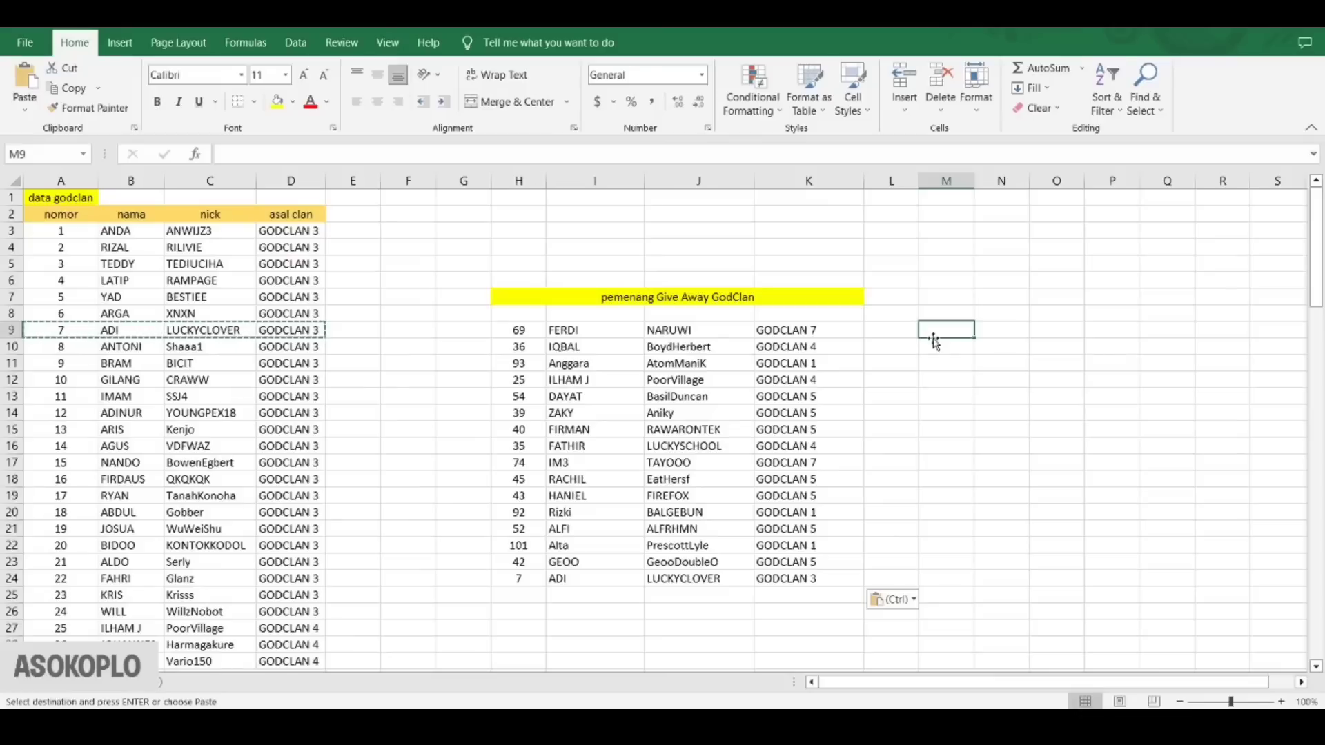